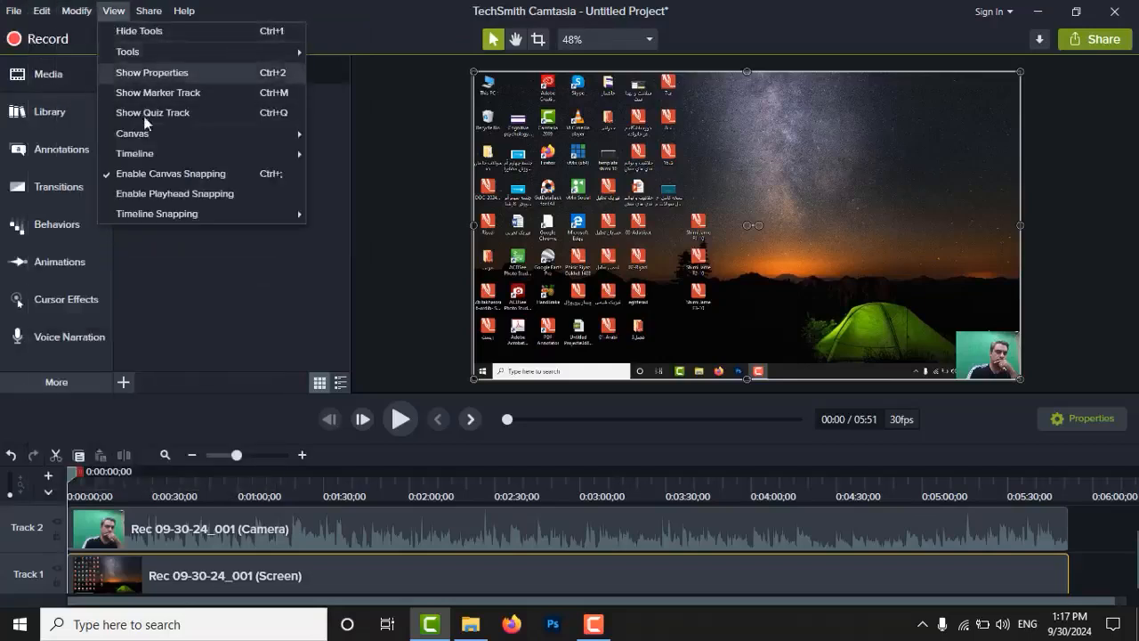
left_click(143, 12)
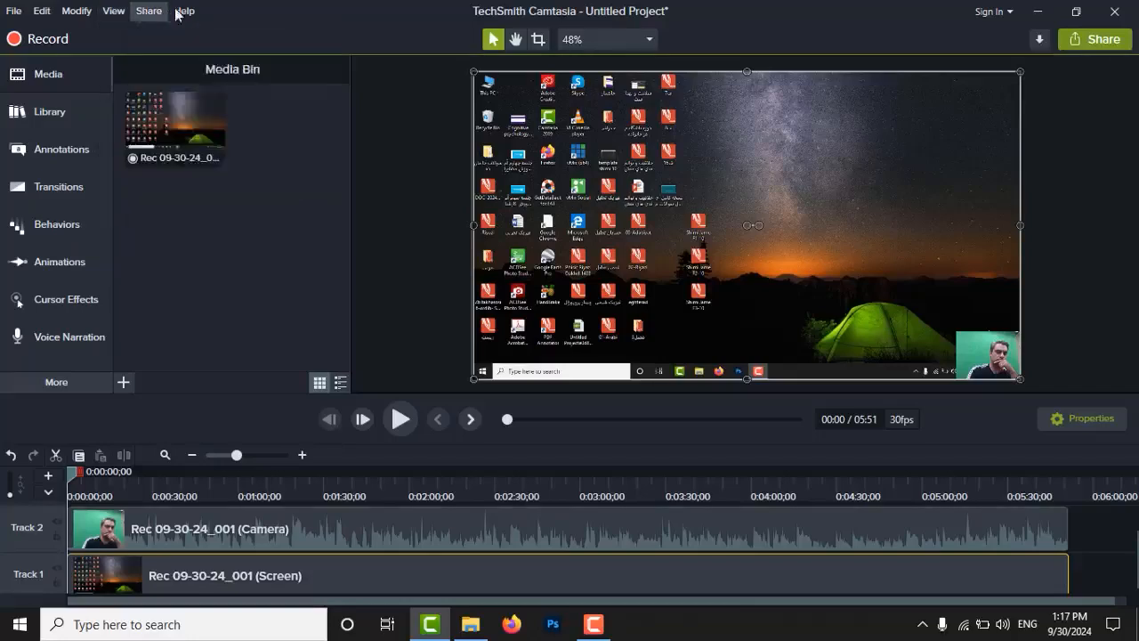
left_click(14, 11)
mouse_move(185, 11)
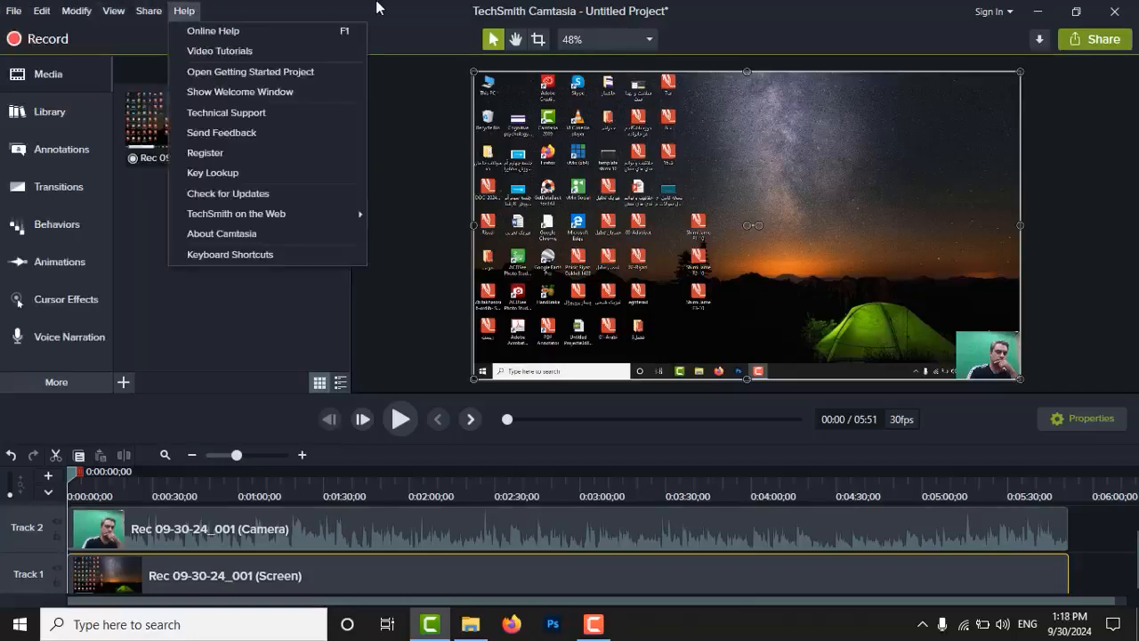
left_click(41, 11)
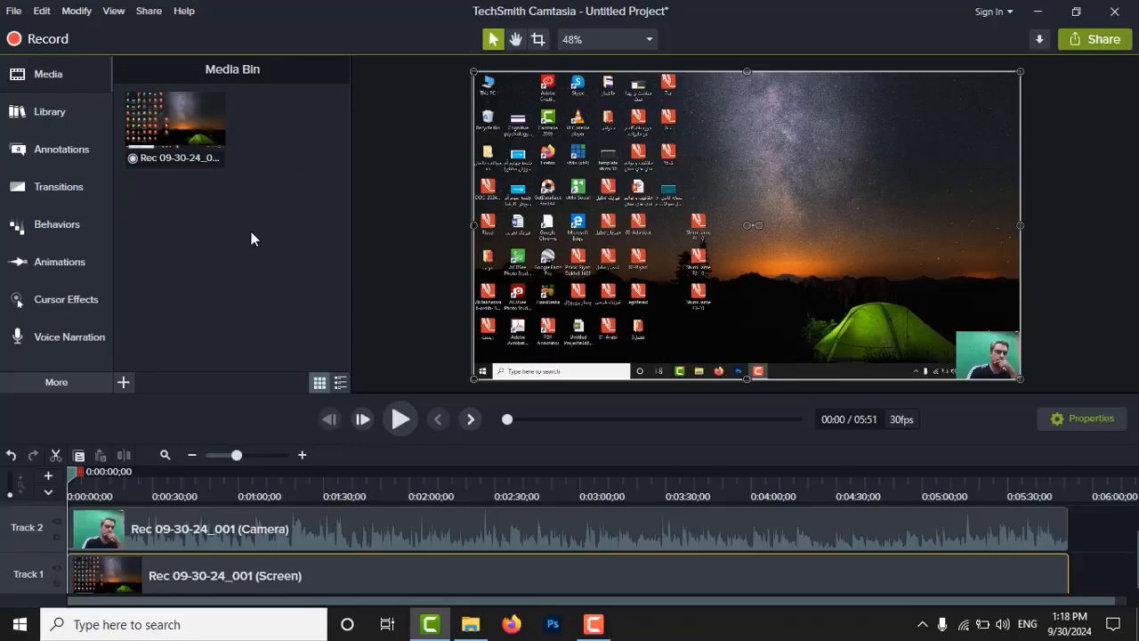
Look through the asset libraries, switching from Camtasia 2019 to the Default user library and back to Camtasia 2019.
left_click(39, 119)
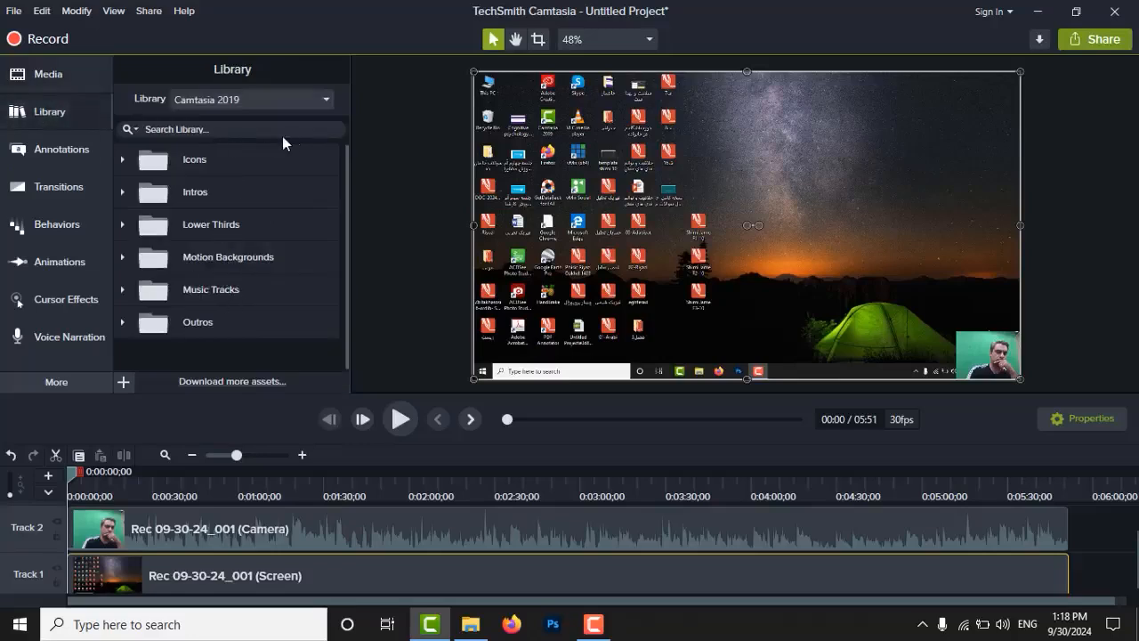
left_click(323, 101)
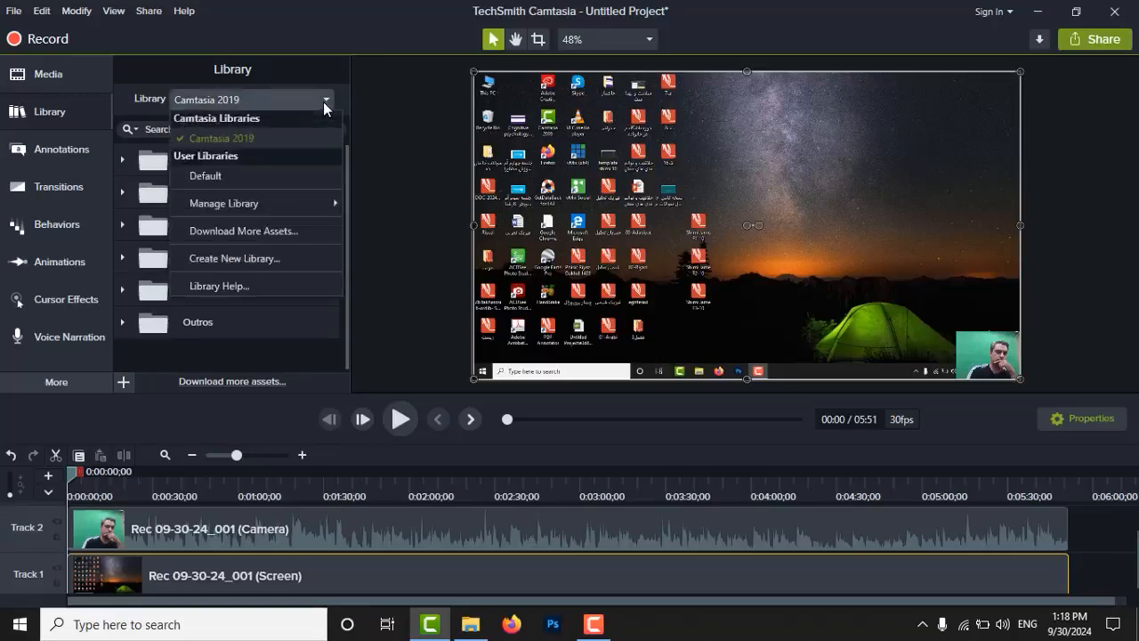
left_click(231, 135)
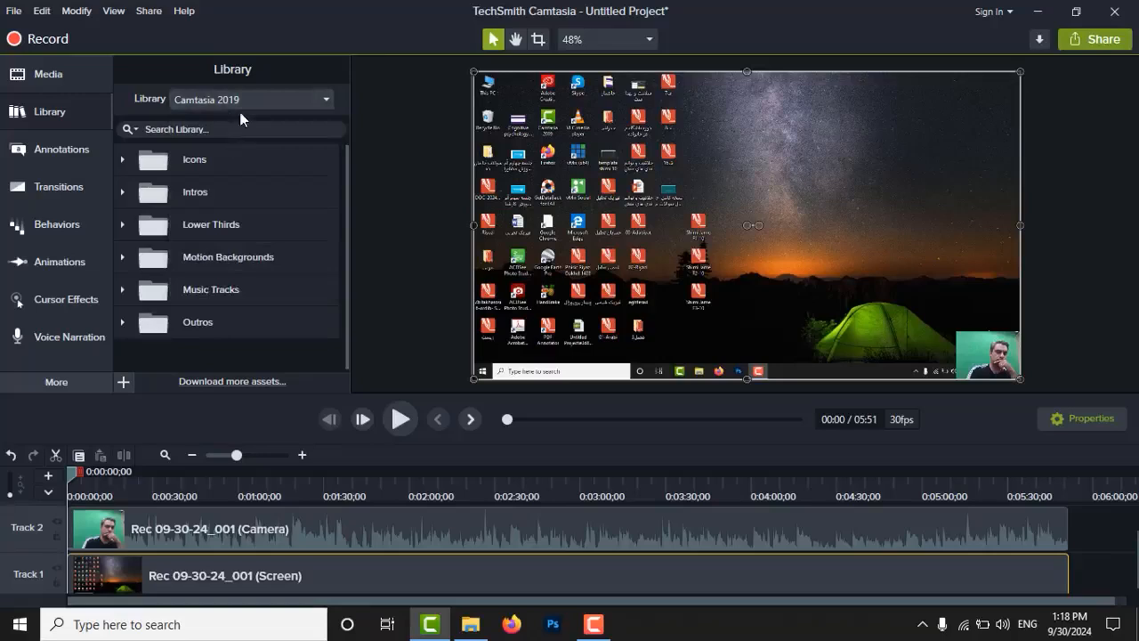
left_click(263, 97)
left_click(221, 176)
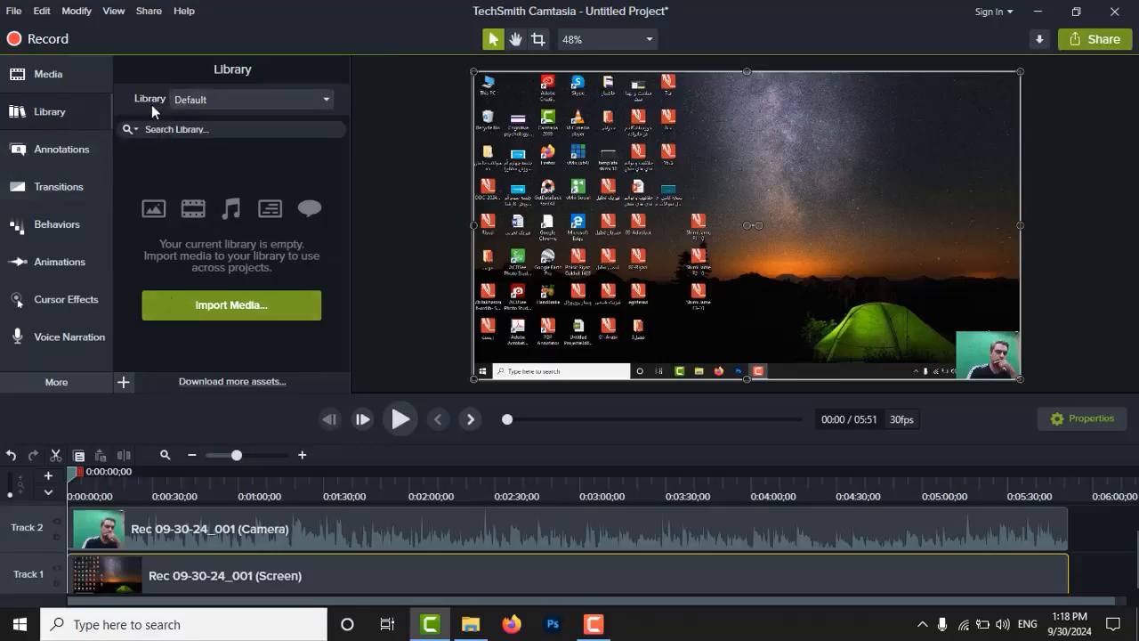
left_click(234, 101)
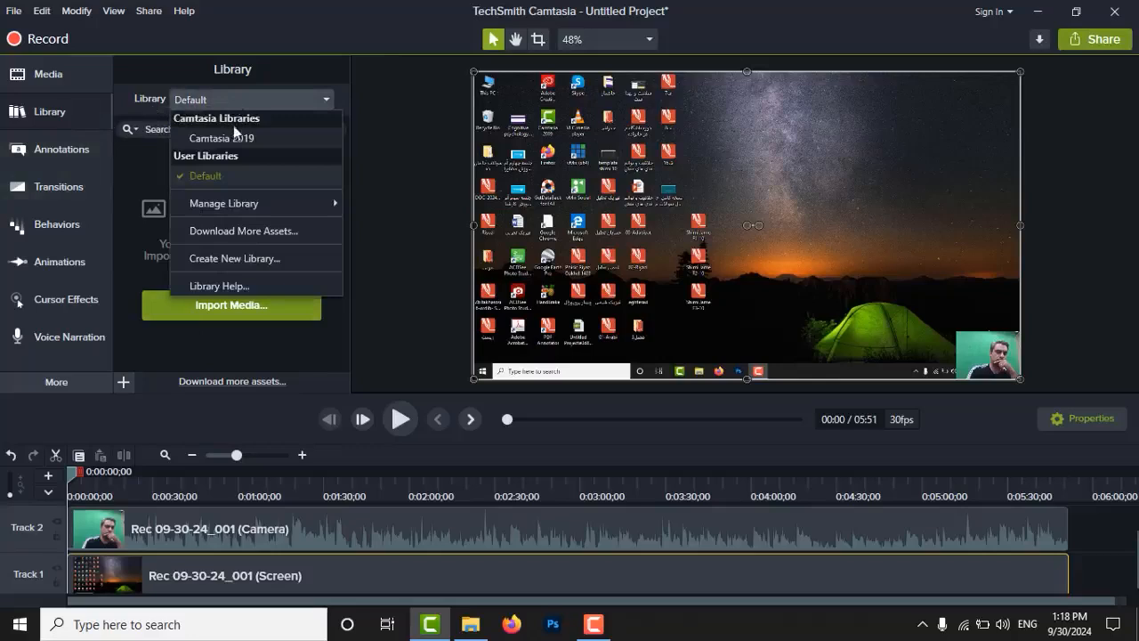
left_click(232, 136)
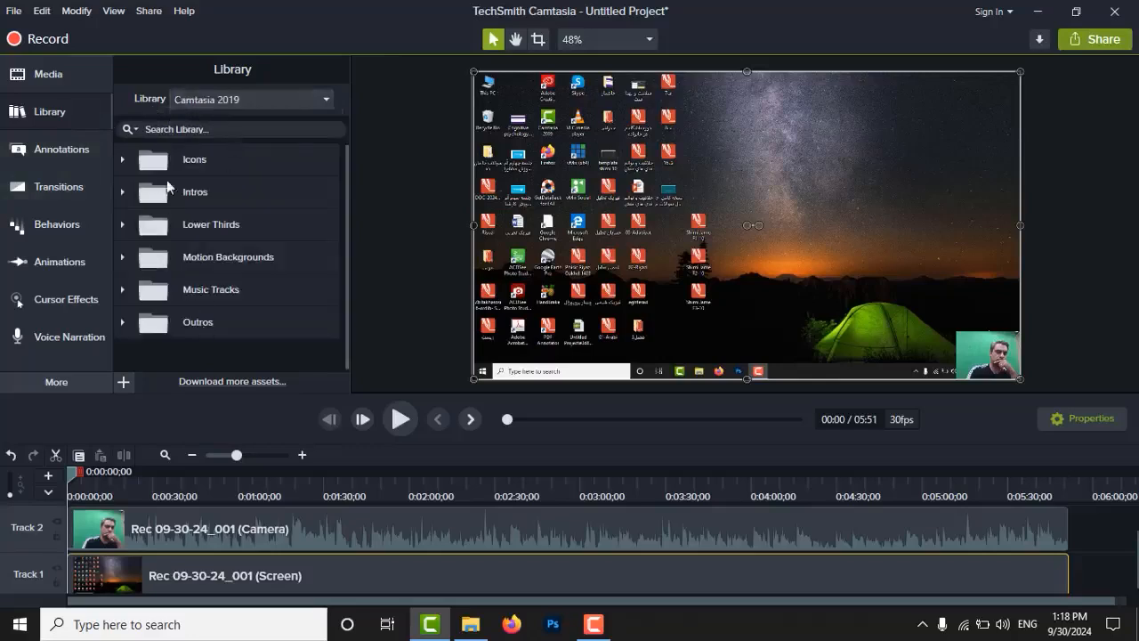
Expand the Icons > Buildings folder of the library and preview the Apartment-01 and BusStop-01 assets.
left_click(123, 160)
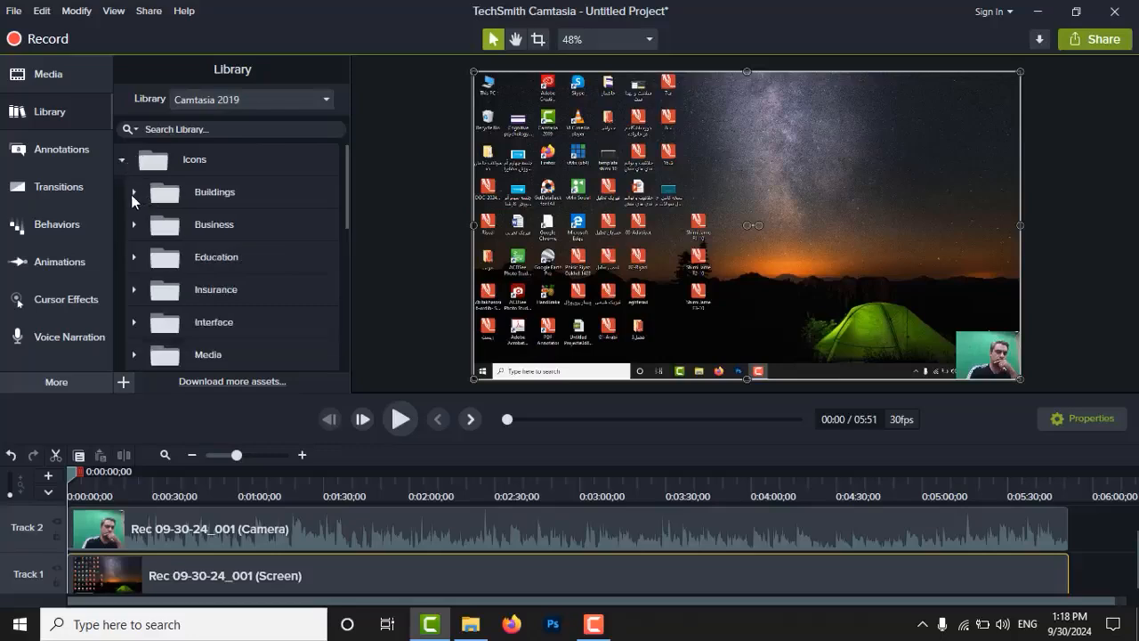
left_click(133, 194)
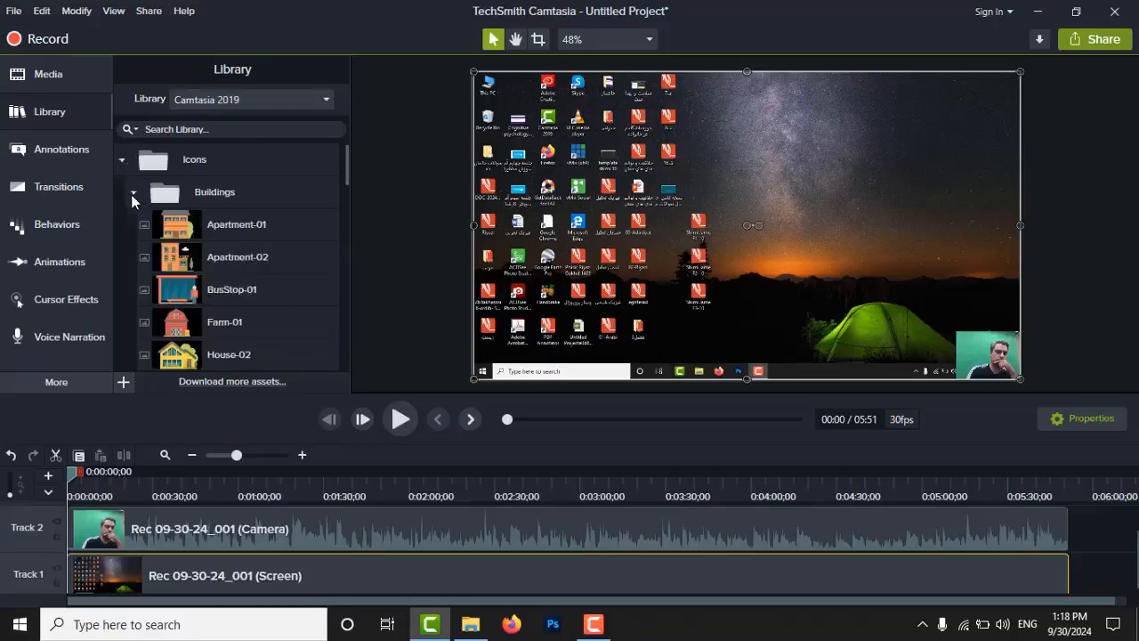
double_click(261, 227)
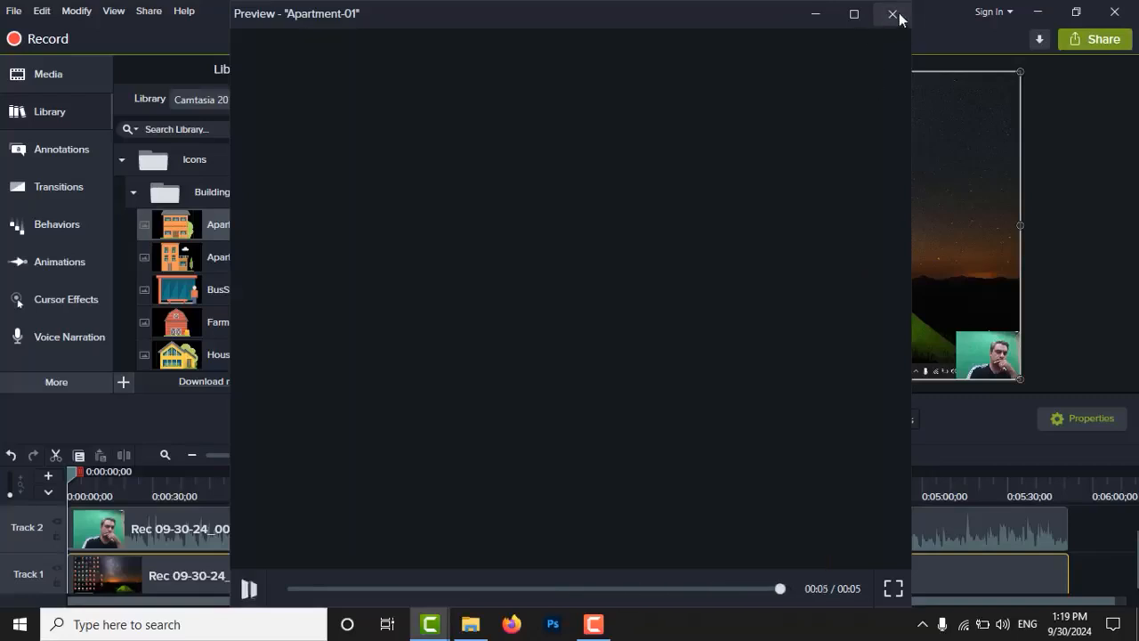
left_click(892, 14)
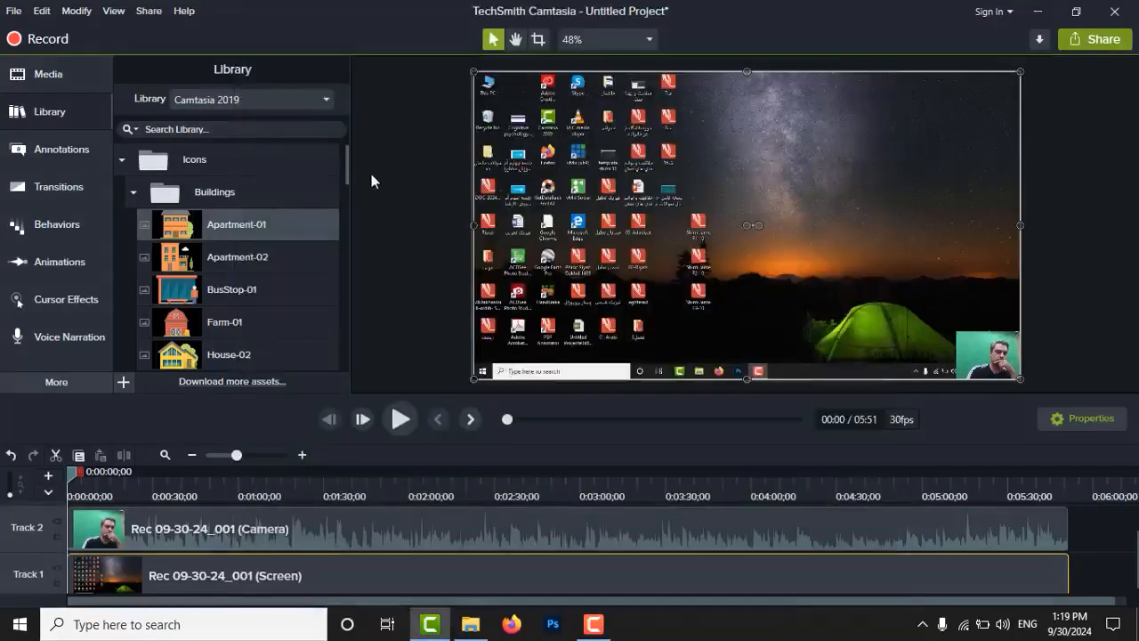
left_click(230, 290)
double_click(231, 290)
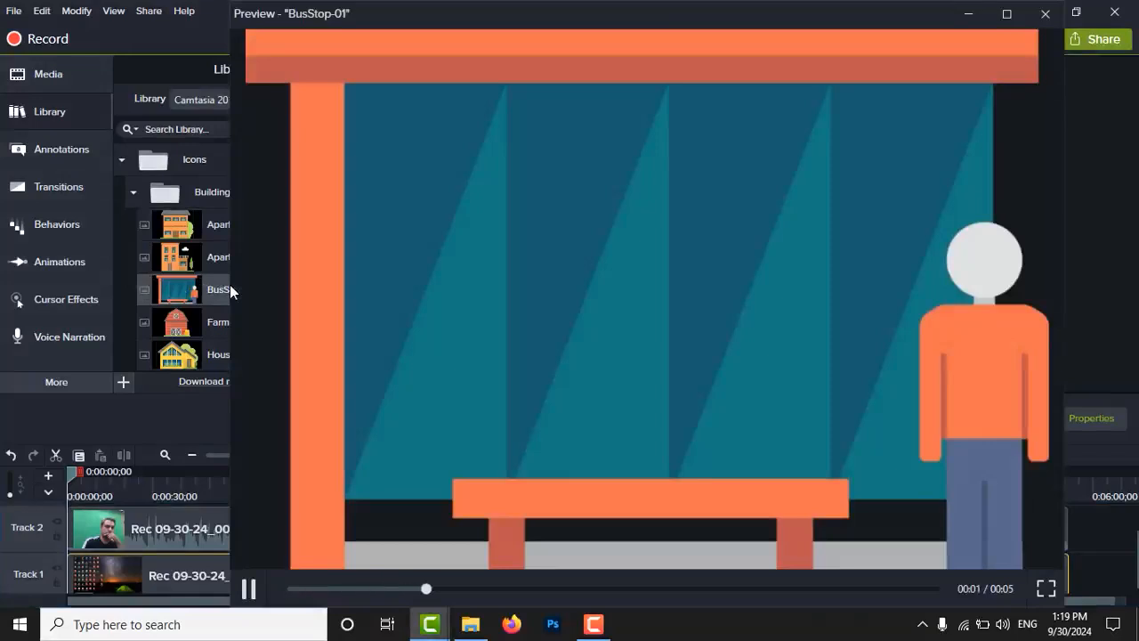
left_click(1047, 15)
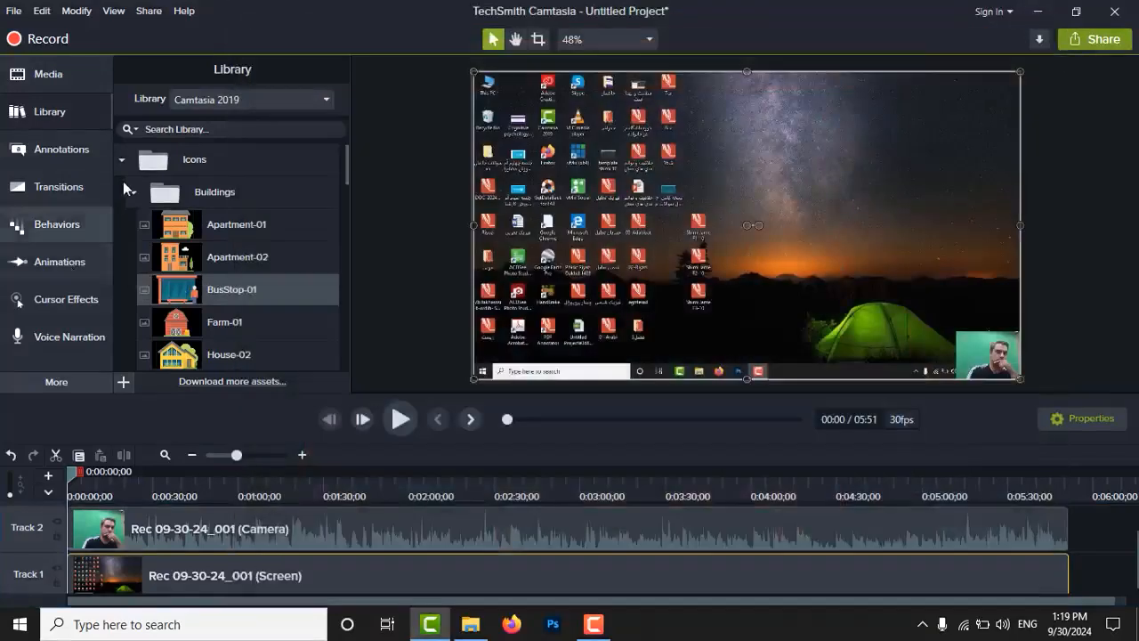
Add the white text rectangle callout from the Basic style and extend its clip on Track 3 to about 47 seconds.
left_click(67, 150)
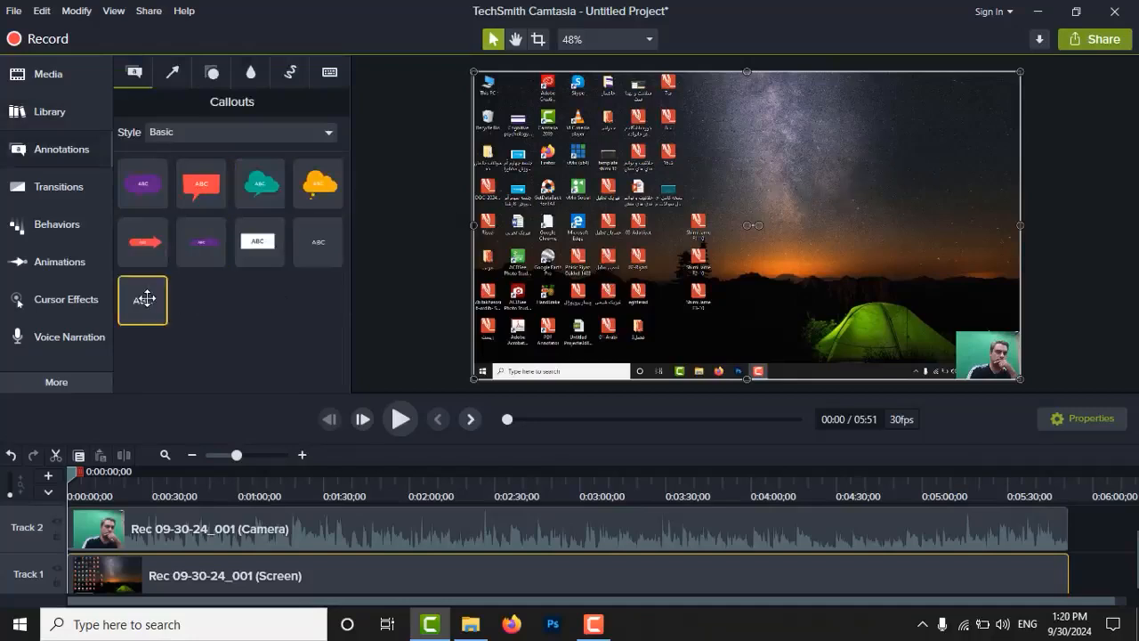
double_click(248, 236)
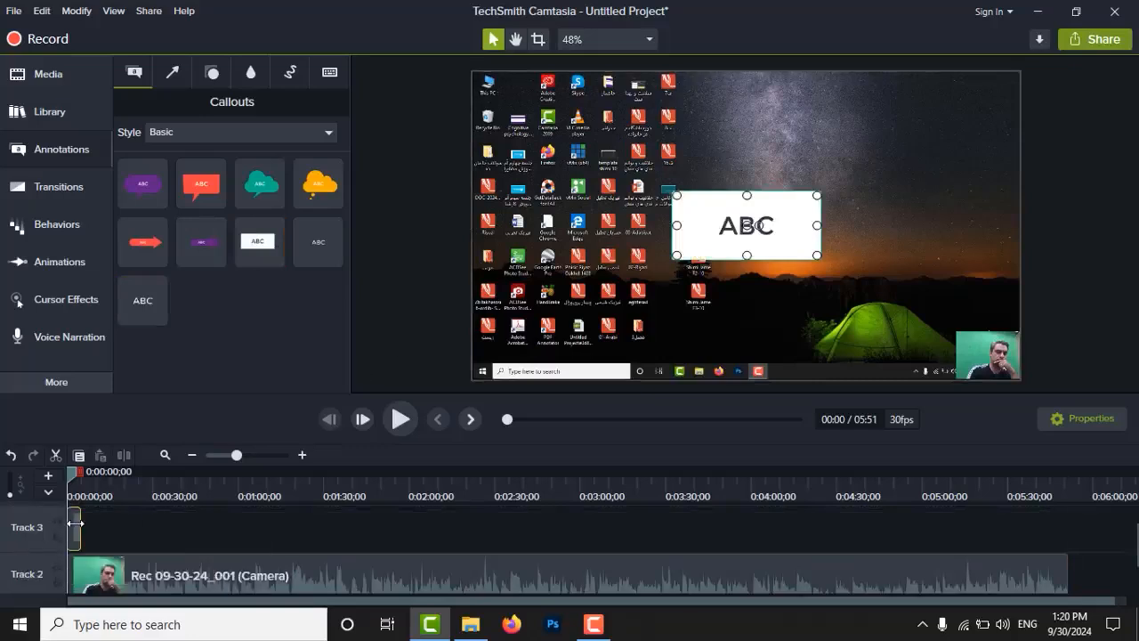
left_click_drag(81, 524, 198, 527)
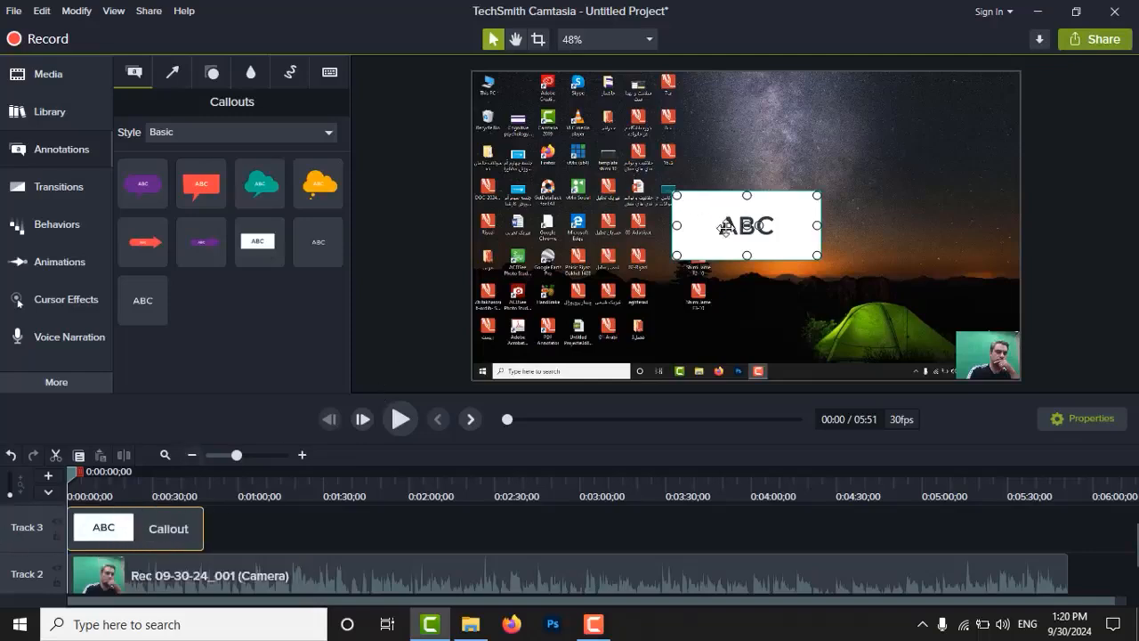
Replace the callout's placeholder text with the Persian text "به کلاس خوش آمدید".
double_click(726, 229)
key("alt+shift")
type("به کلاس")
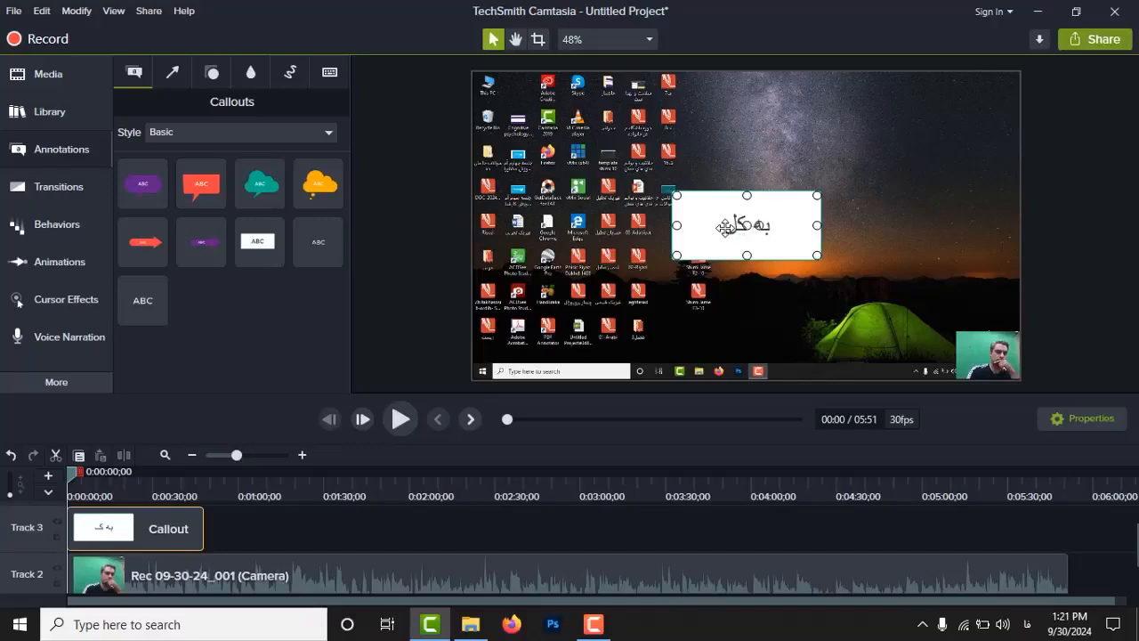
type(" خوش")
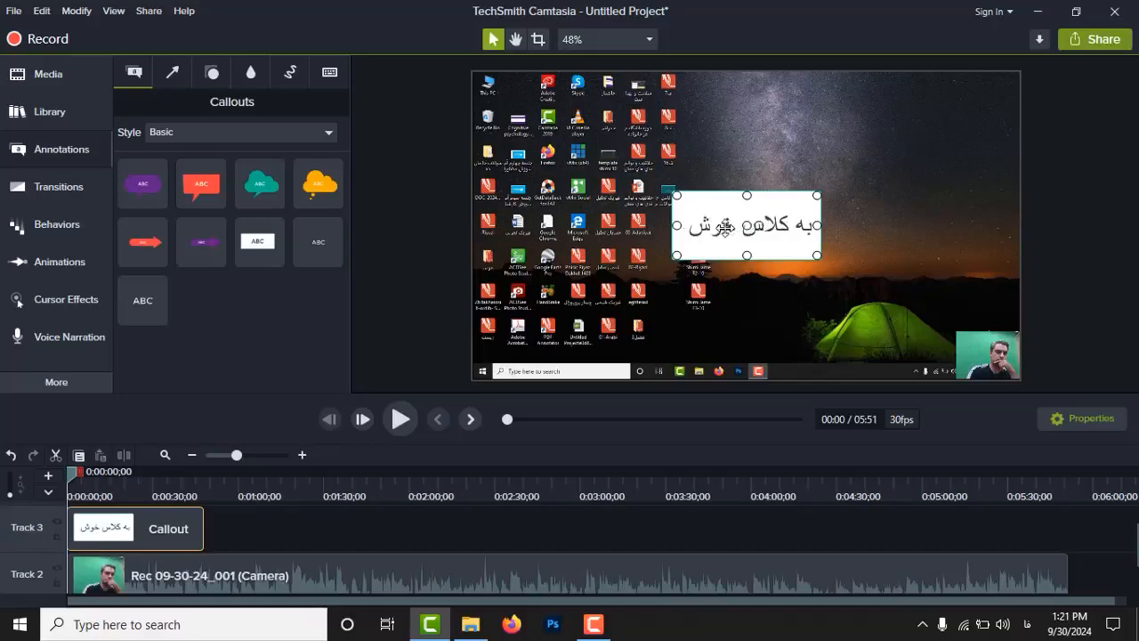
type(" آمدید")
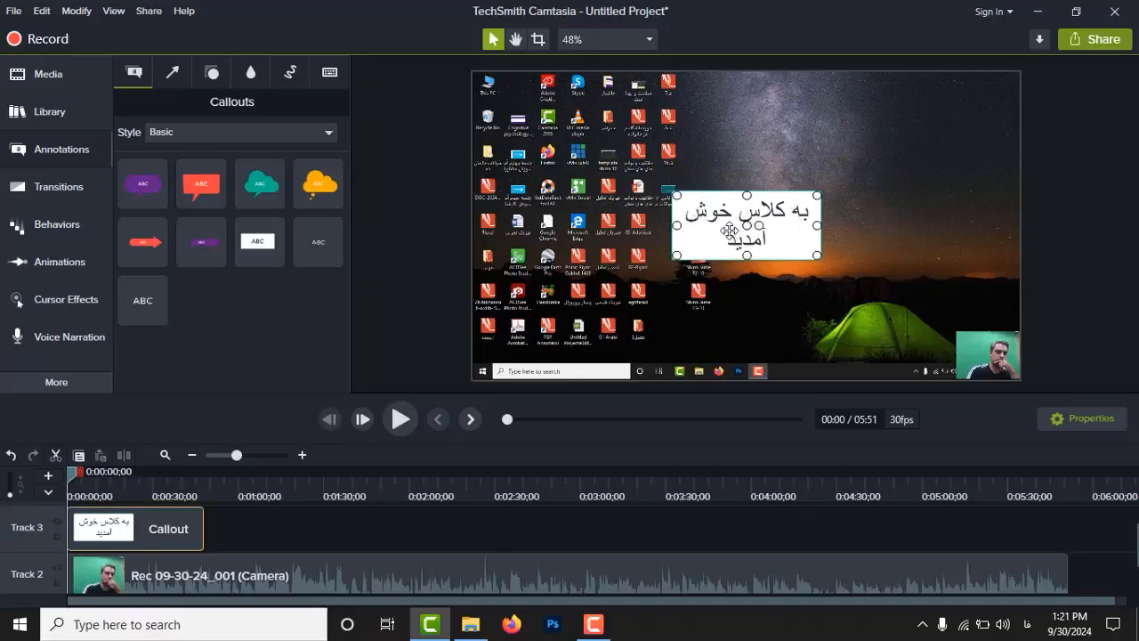
Show the callout's properties and set its text font to the first EntezareZohoor font, just below Engravers MT.
left_click(1071, 419)
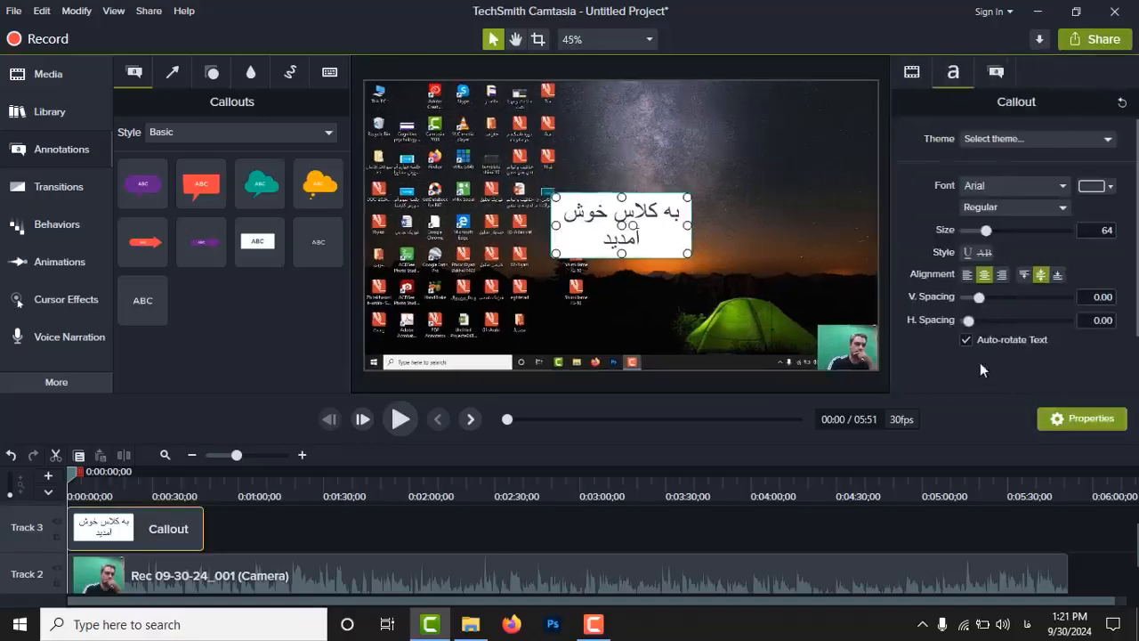
left_click(1063, 187)
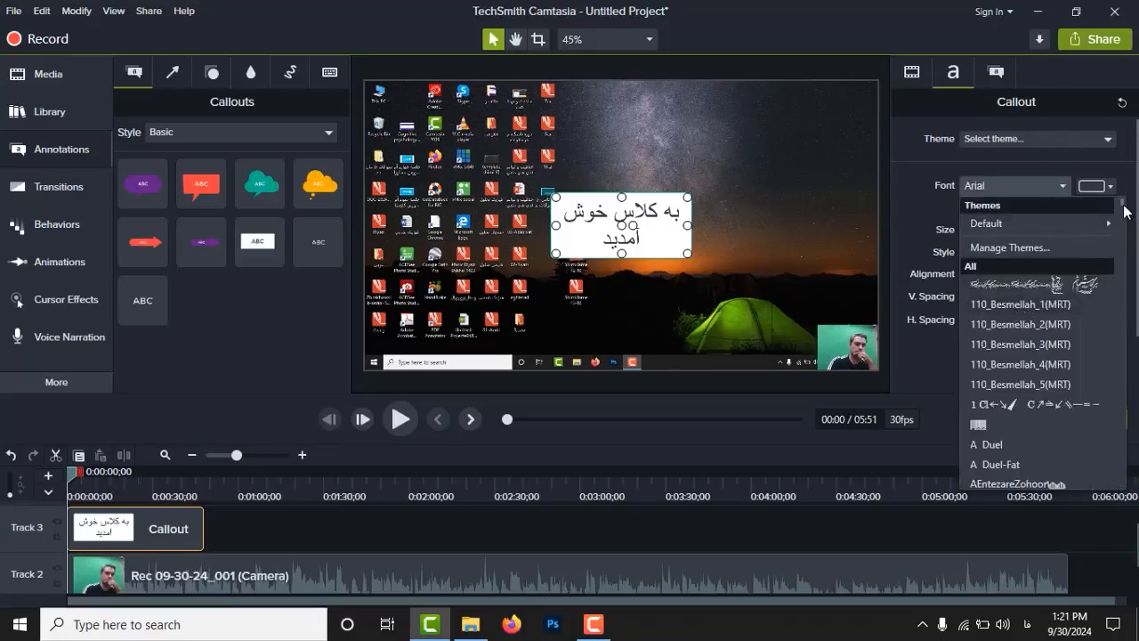
left_click_drag(1124, 211, 1119, 325)
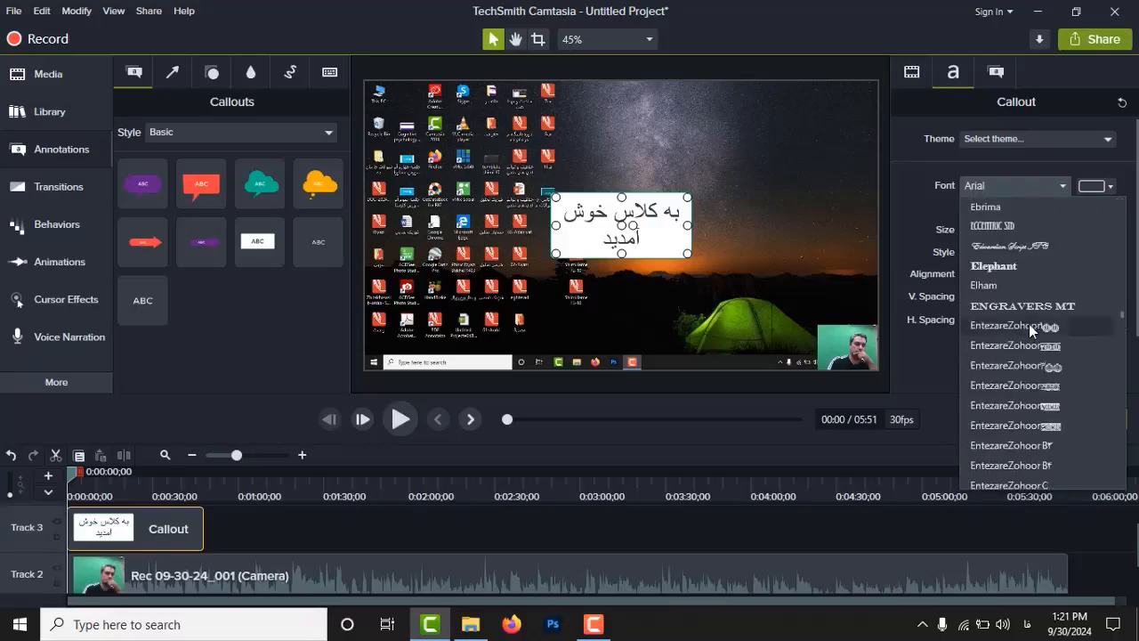
key("Escape")
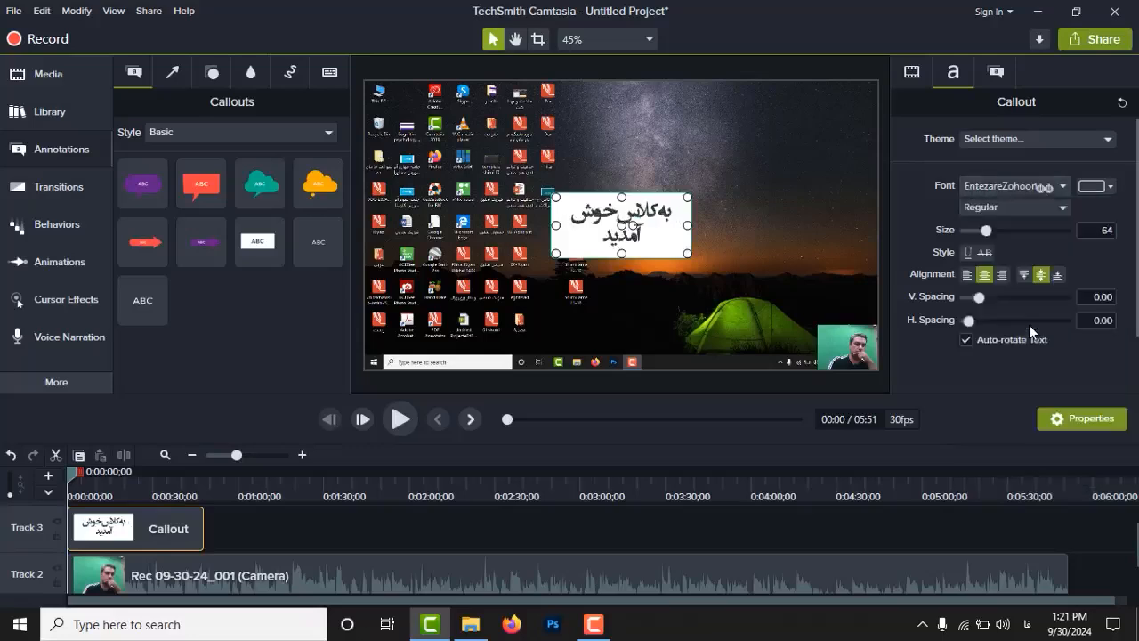
Colour the callout text green and widen the box until the text fits on one line.
left_click(1111, 189)
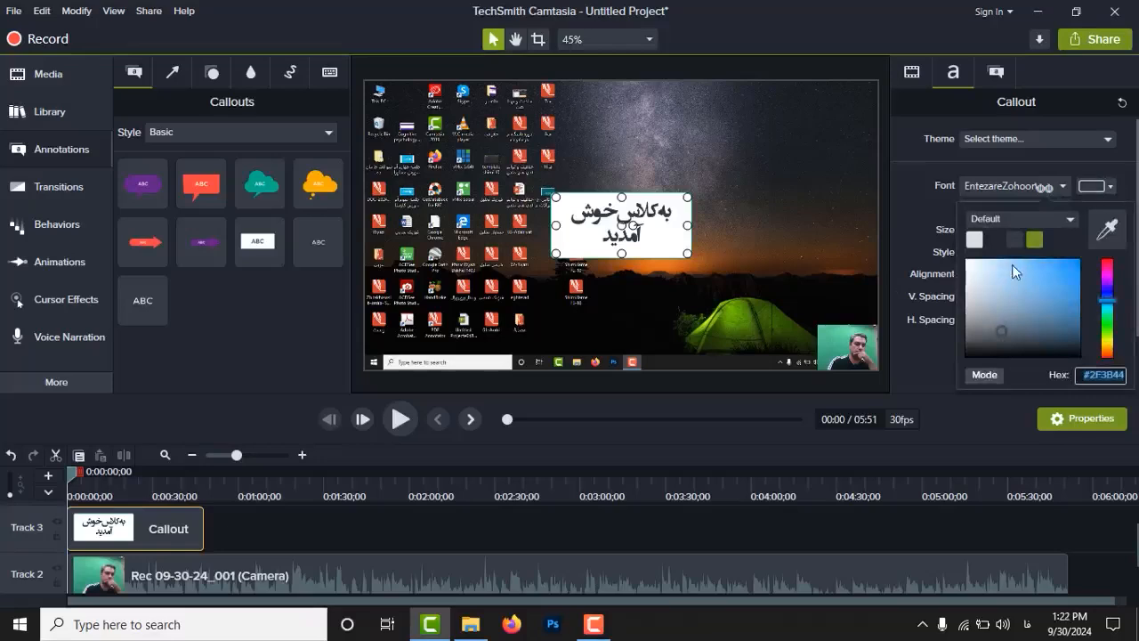
left_click(1037, 241)
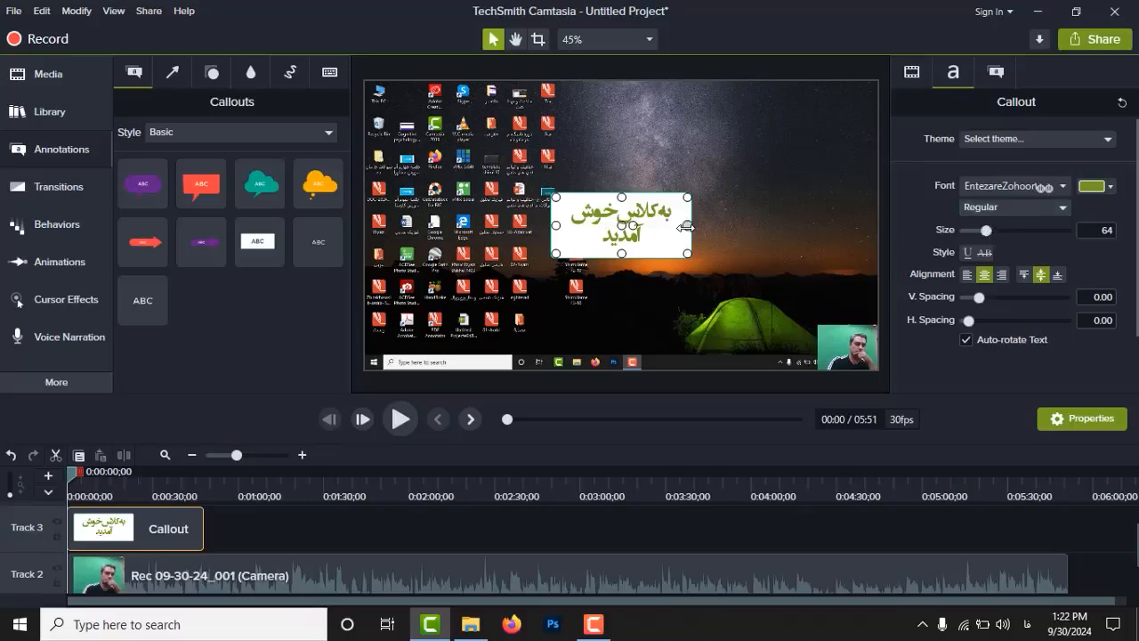
left_click_drag(685, 227, 733, 226)
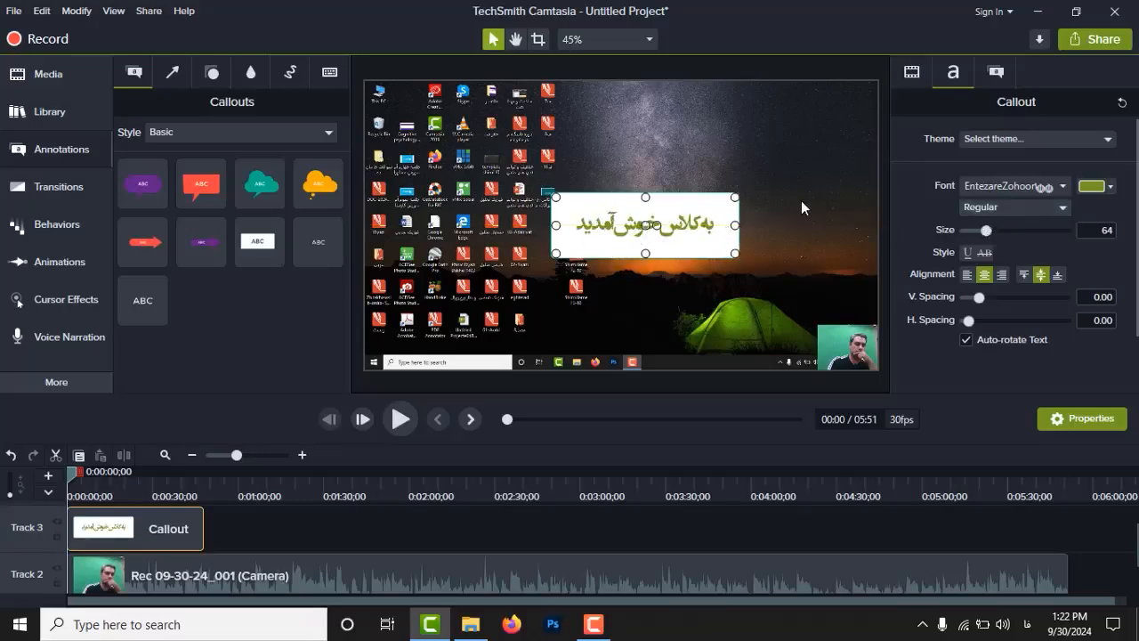
Give the callout rectangle a dark grey fill and set its outline thickness to 0, keeping opacity at 100%.
left_click(911, 72)
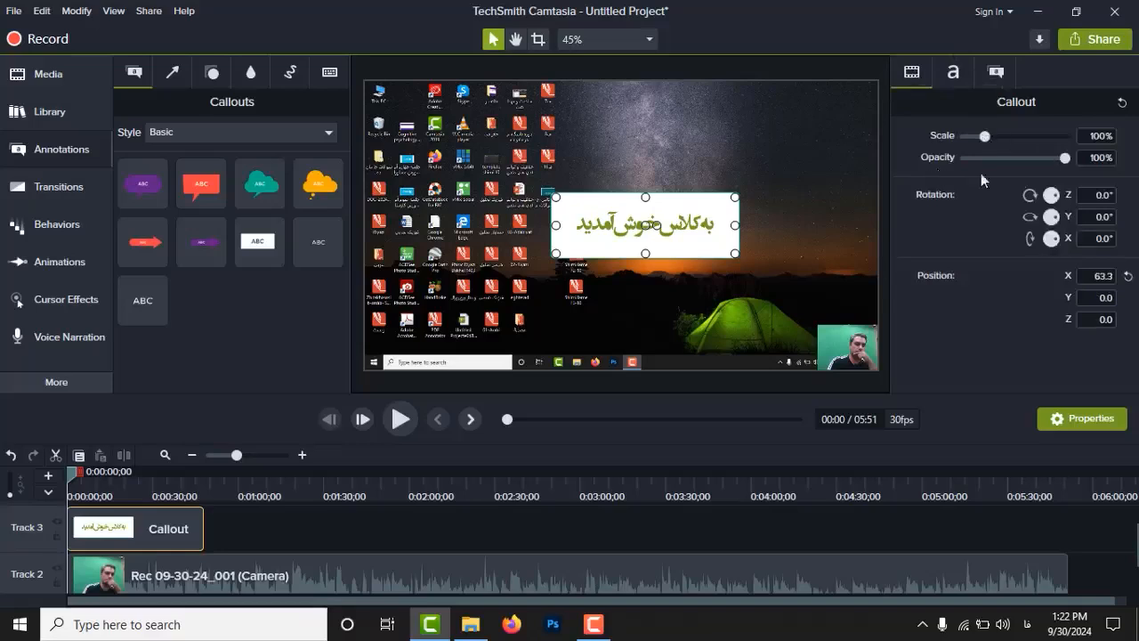
left_click_drag(1064, 162, 1096, 169)
left_click(997, 73)
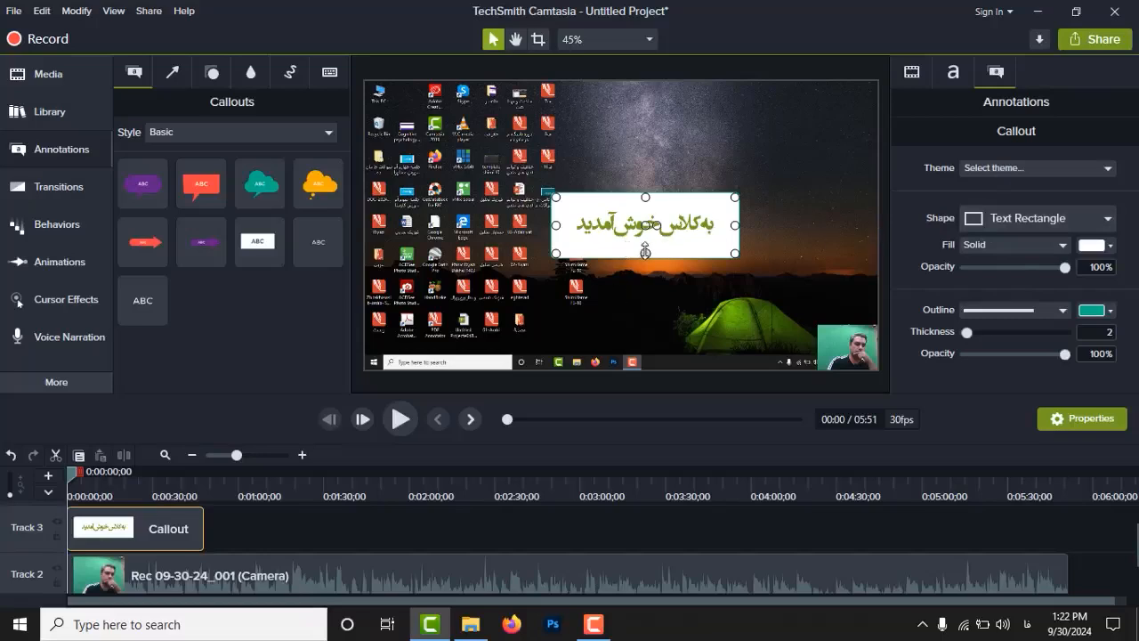
left_click(1110, 246)
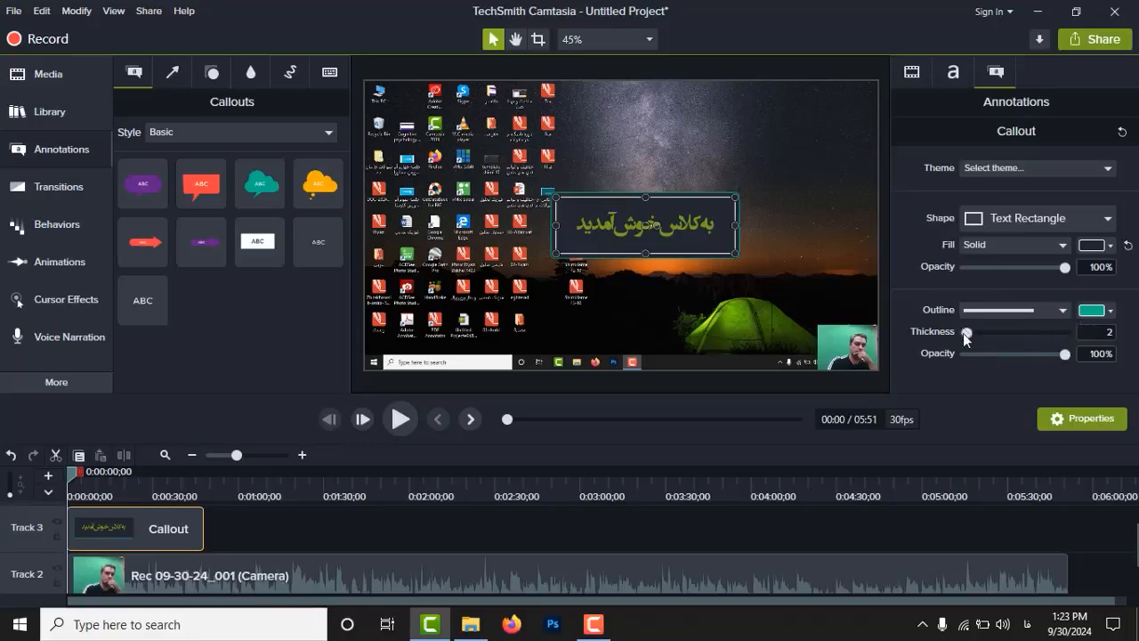
left_click_drag(966, 334, 918, 341)
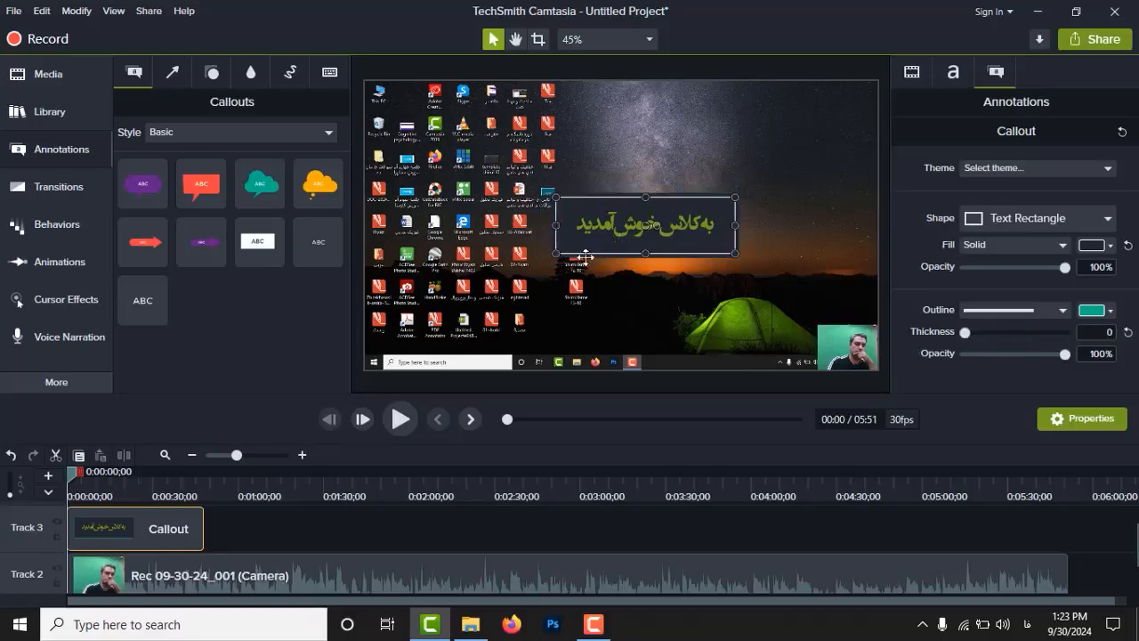
Move the callout to the upper-right area of the video canvas and apply the Pop Up behavior to its clip.
left_click_drag(551, 253, 698, 132)
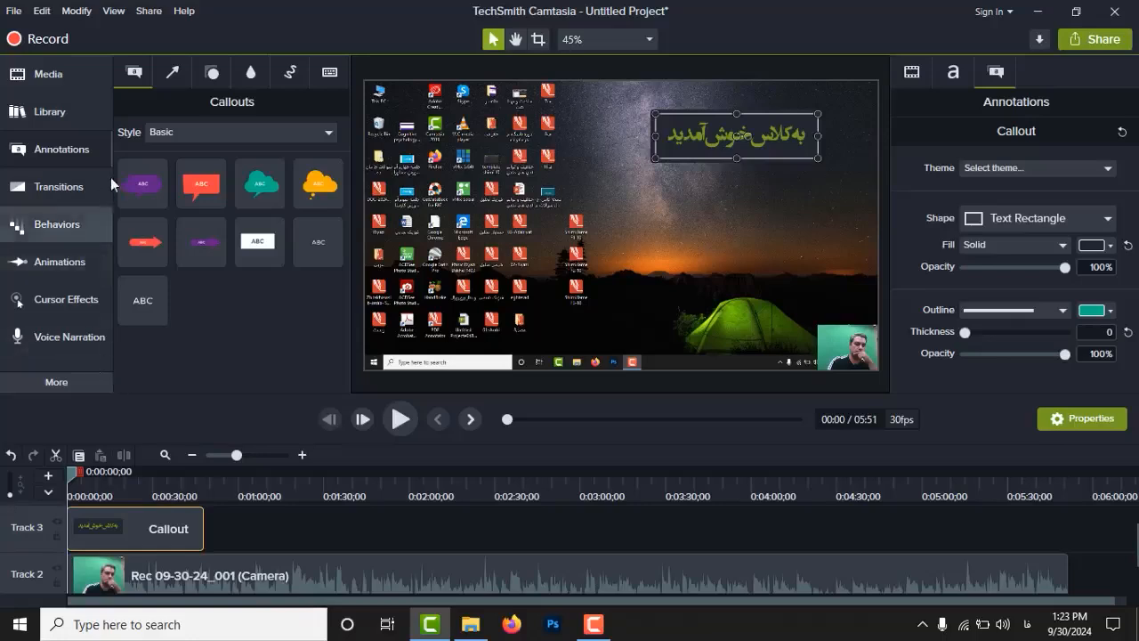
left_click(56, 231)
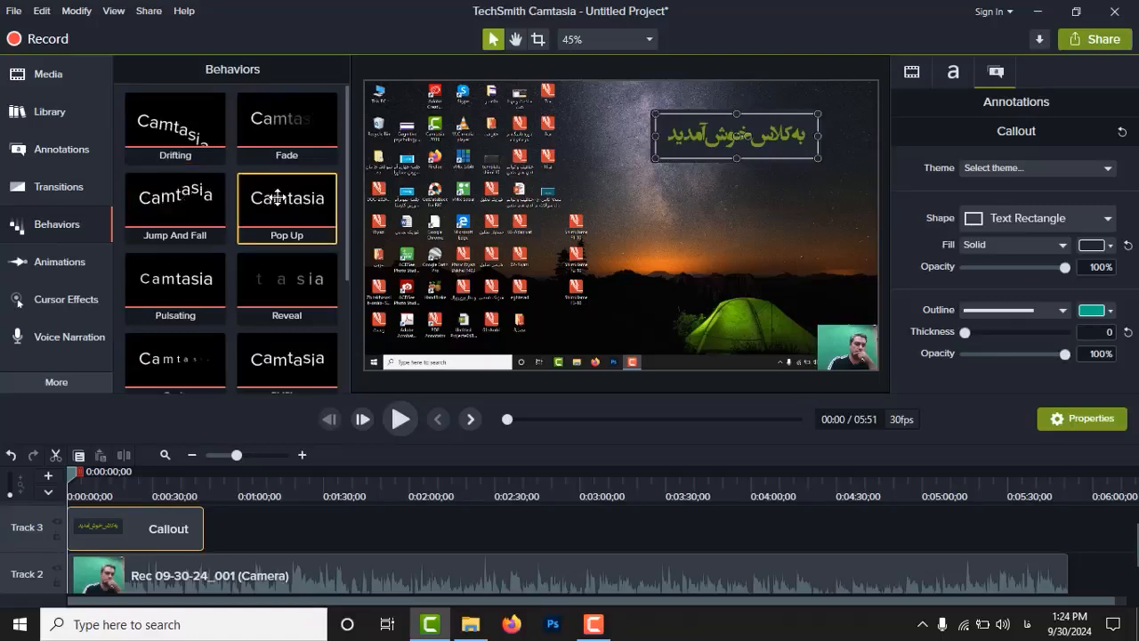
left_click_drag(278, 198, 128, 525)
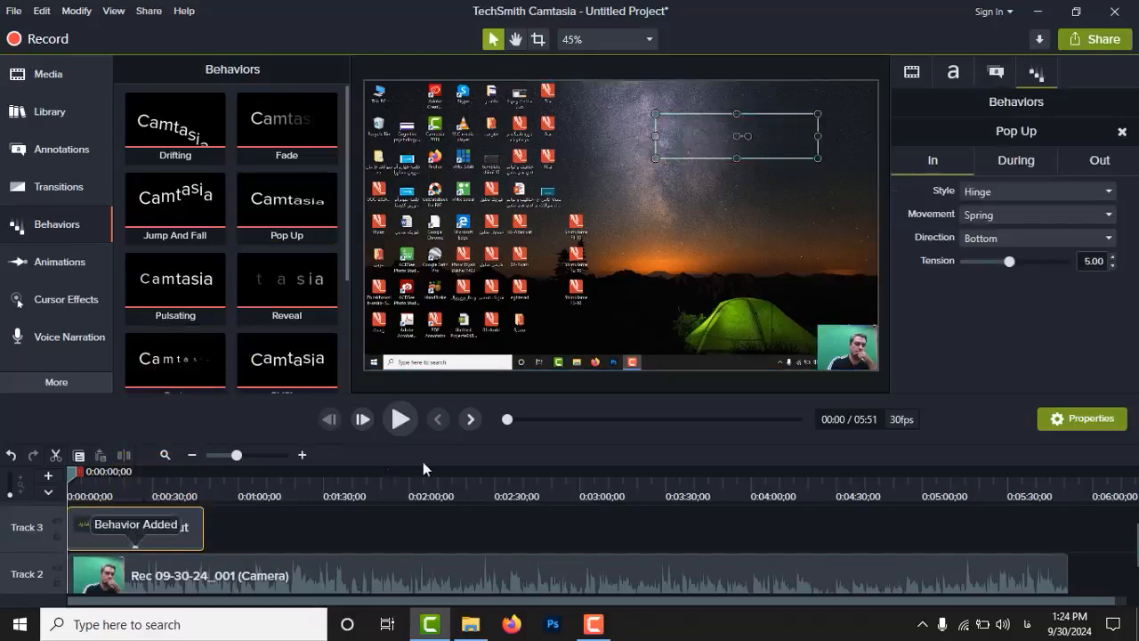
Preview the callout's Pop Up animation twice from the start of the timeline and delete the callout from Track 3.
left_click(406, 425)
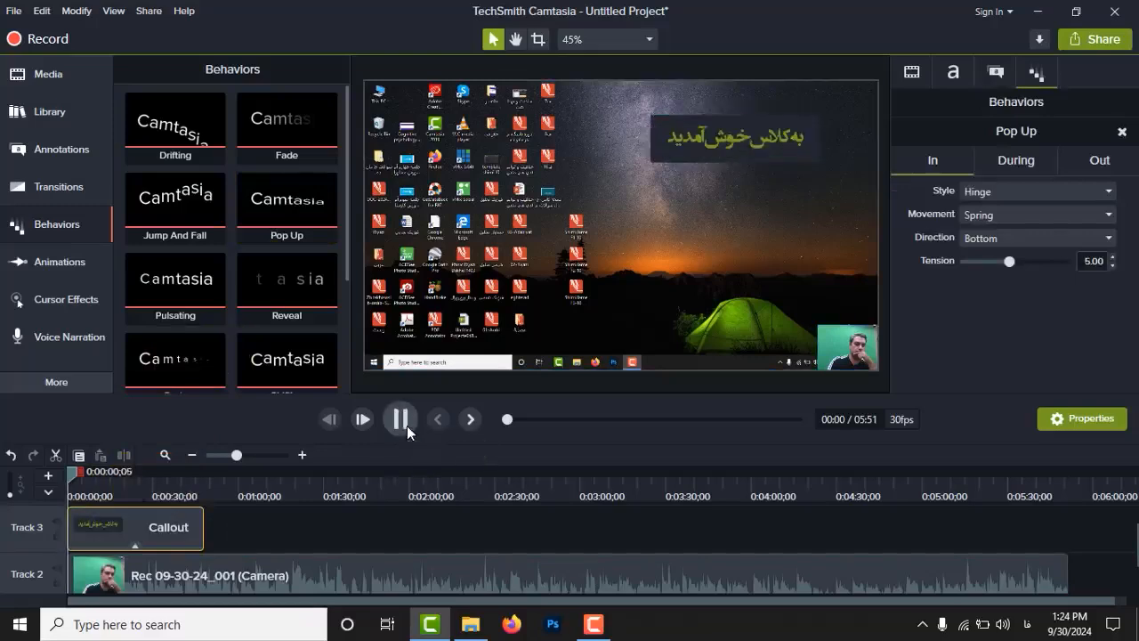
left_click(406, 426)
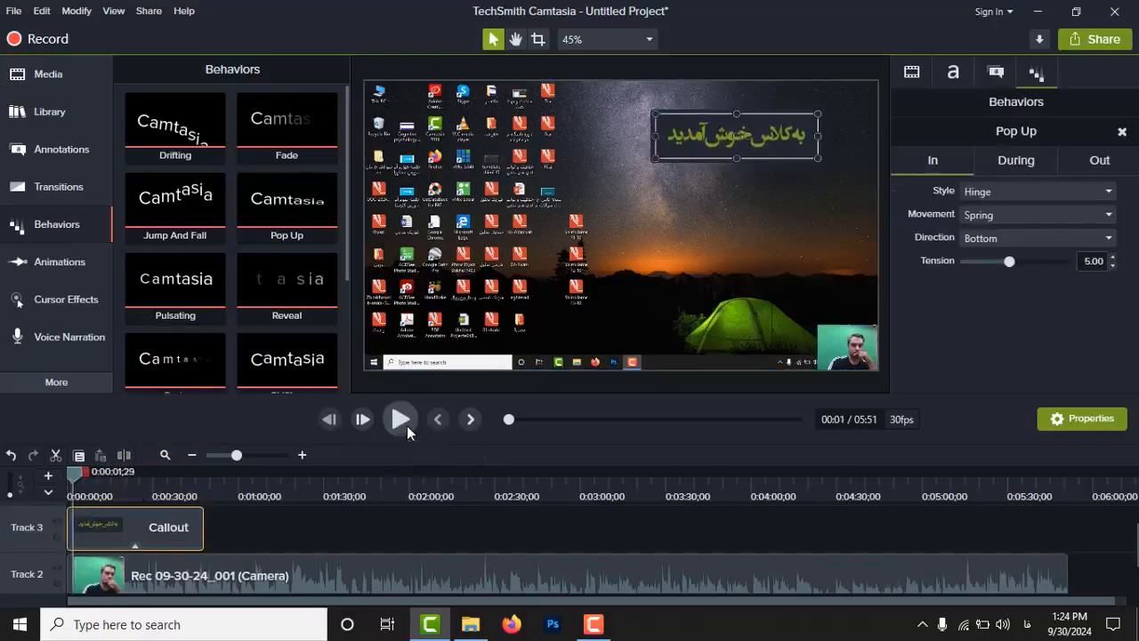
left_click(73, 477)
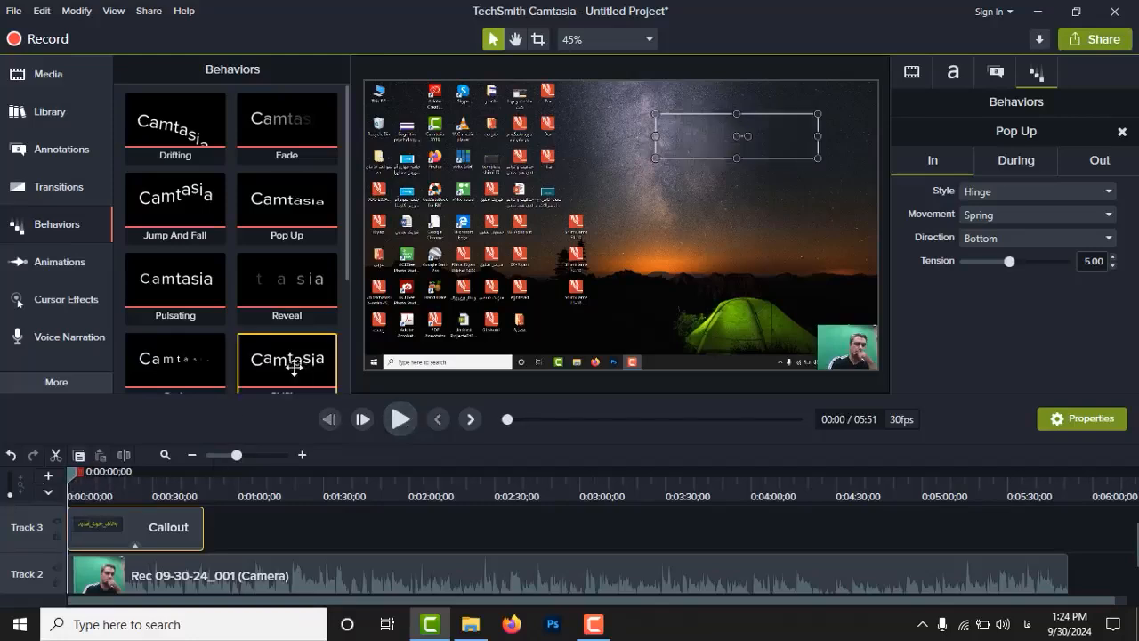
left_click(407, 417)
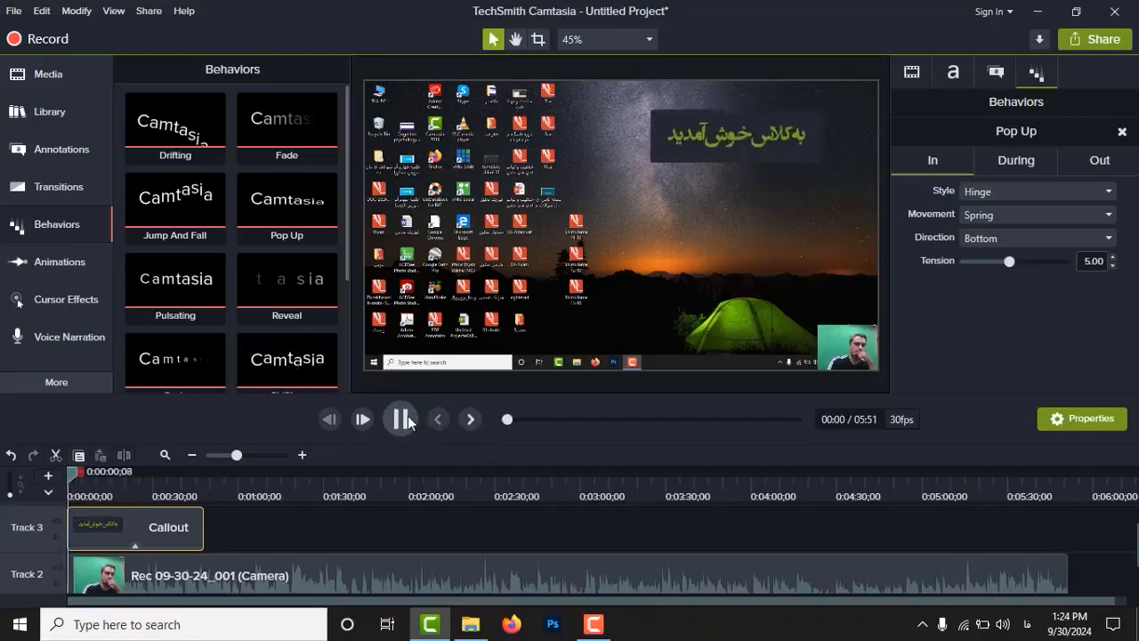
left_click(402, 418)
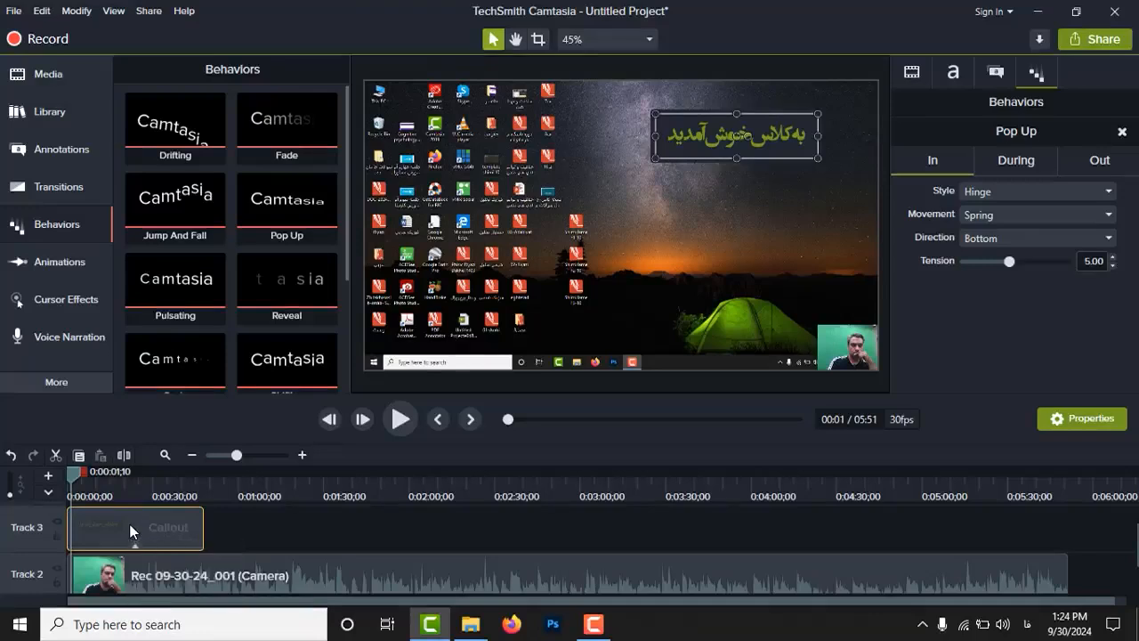
key("Delete")
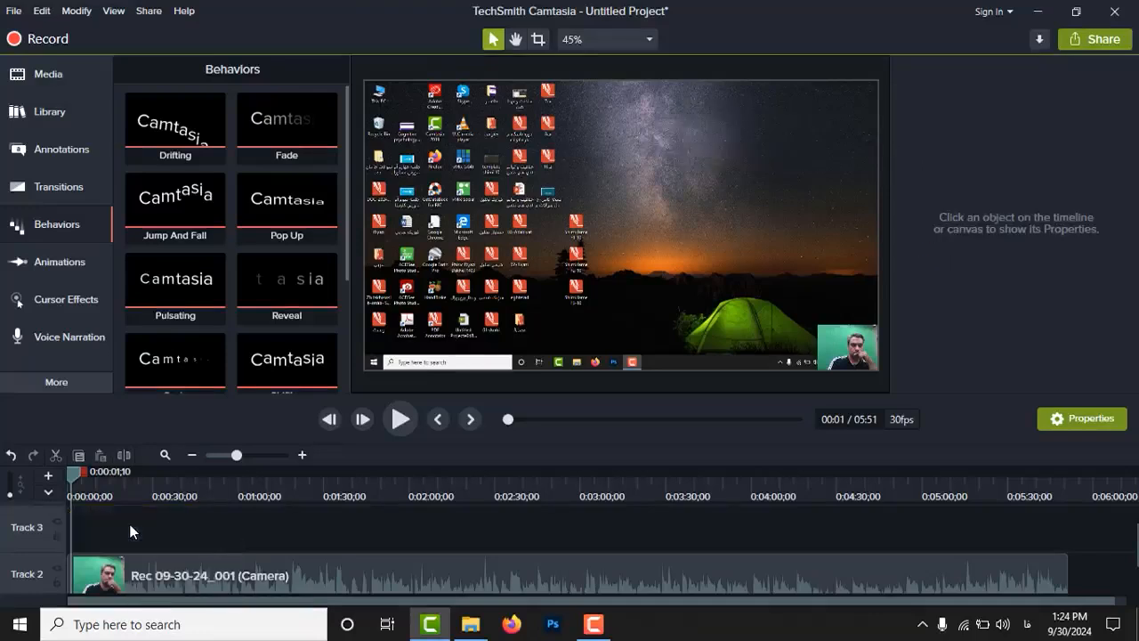
Enlarge the camera clip to about 213% so it covers the canvas, and place it on Track 2 directly above the screen clip.
left_click(139, 495)
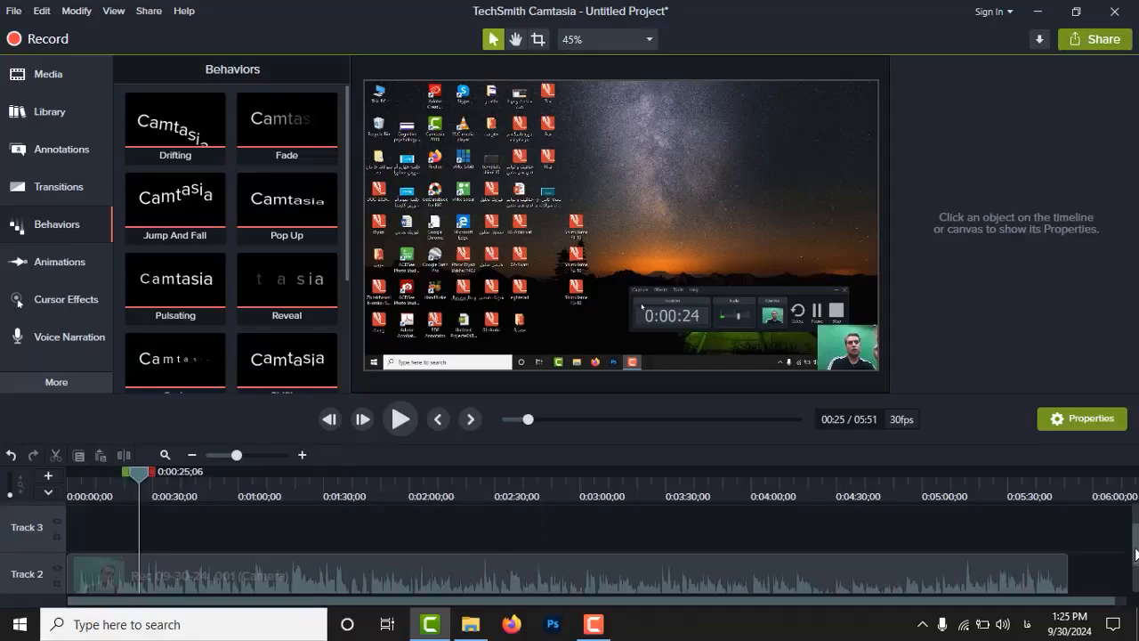
scroll(1136, 553, "down", 2)
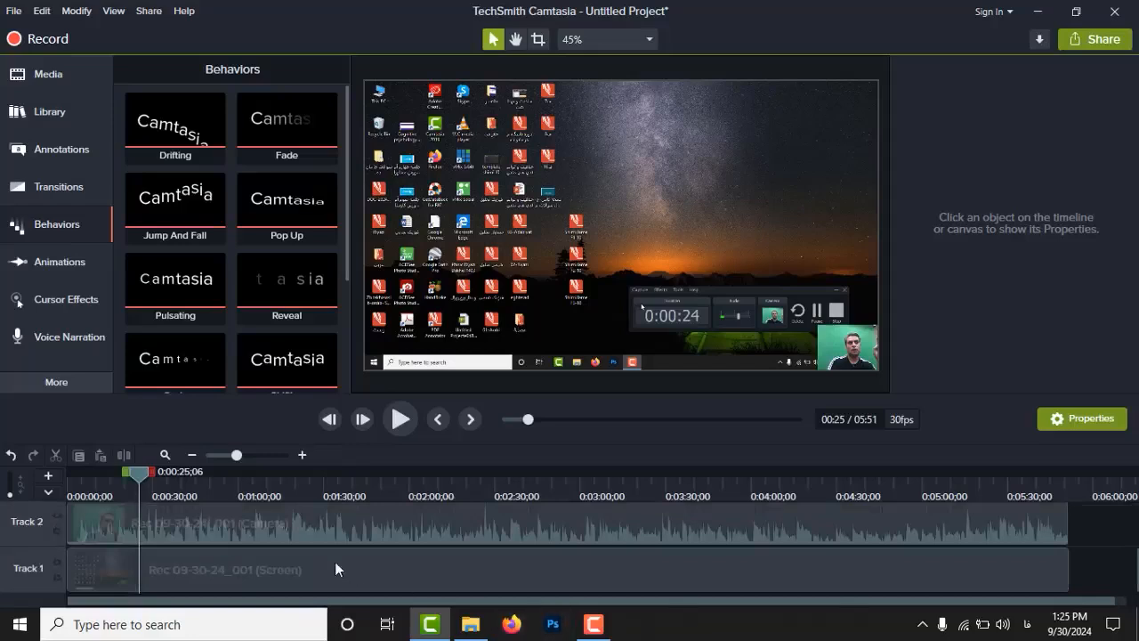
left_click(319, 536)
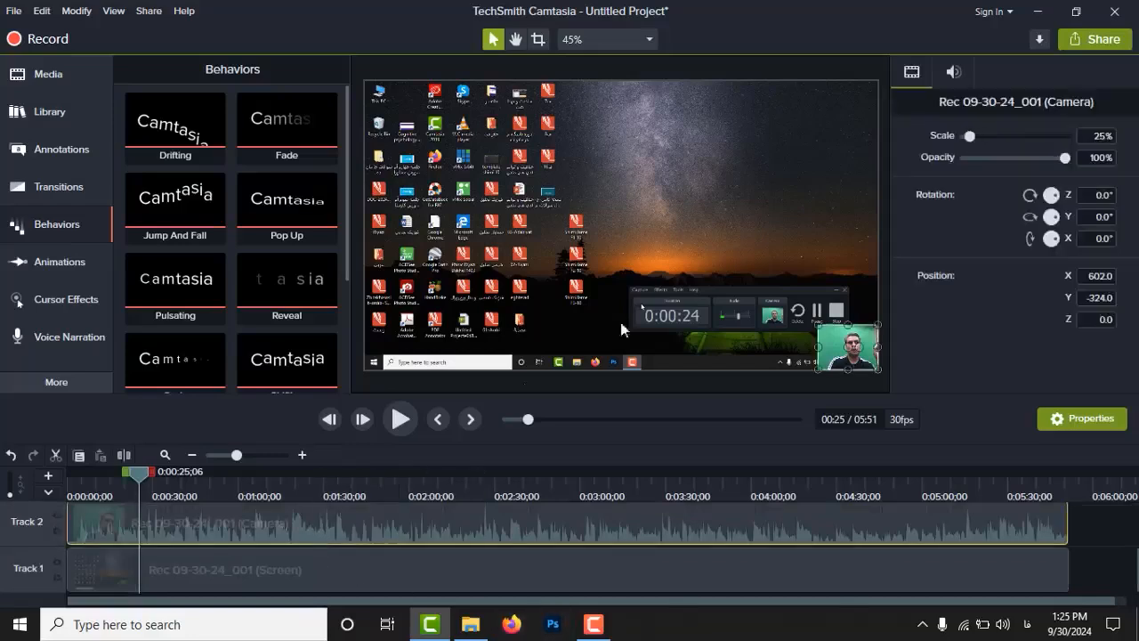
left_click_drag(818, 322, 448, 156)
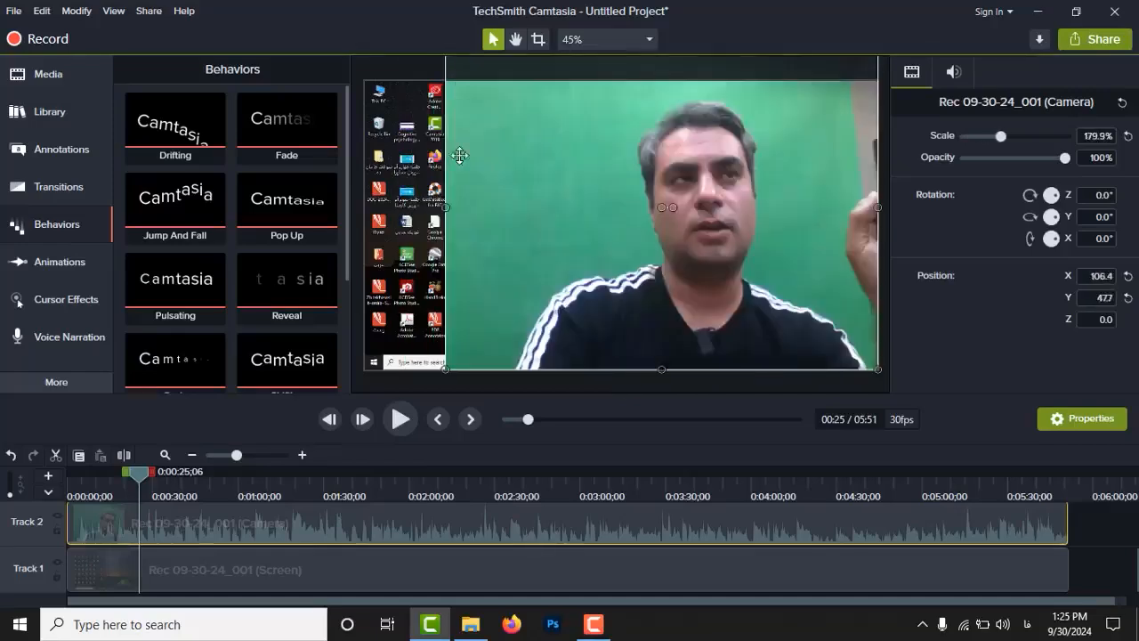
left_click_drag(645, 205, 600, 200)
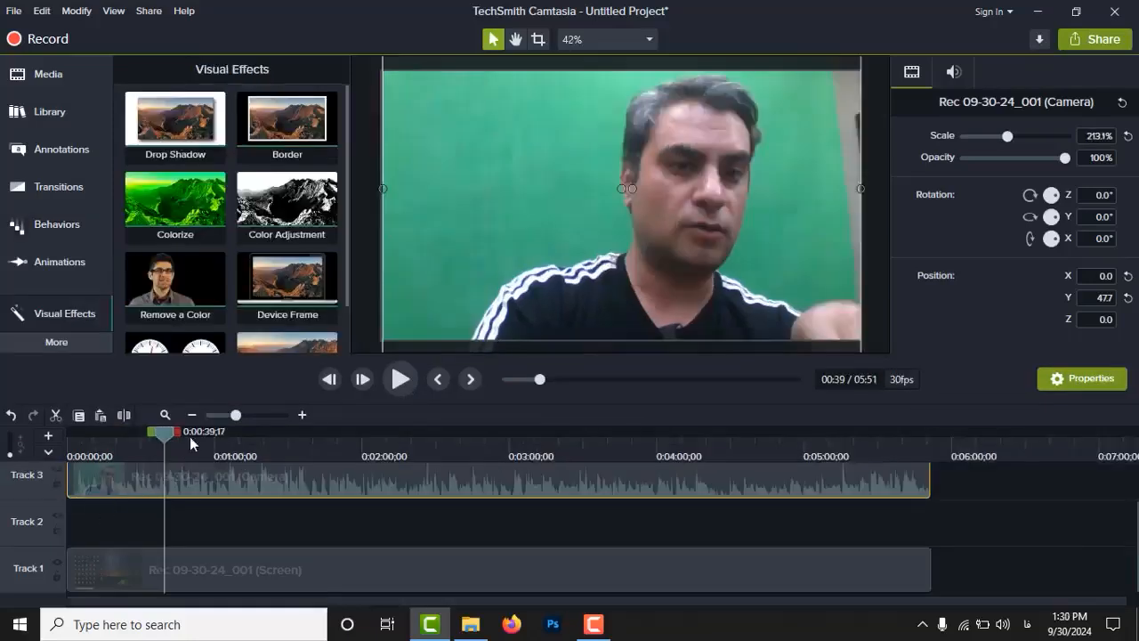
left_click_drag(192, 481, 187, 512)
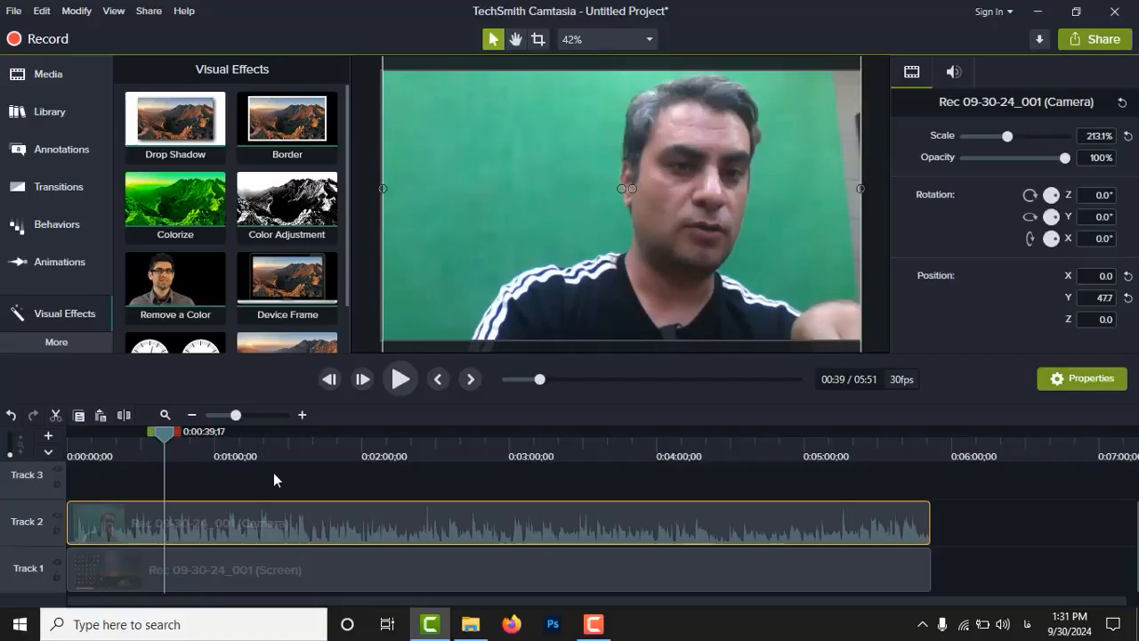
Set the project's canvas dimensions to 720p HD (1280x720) and rescale the camera clip to about 206.6% to fit the new canvas.
left_click(13, 10)
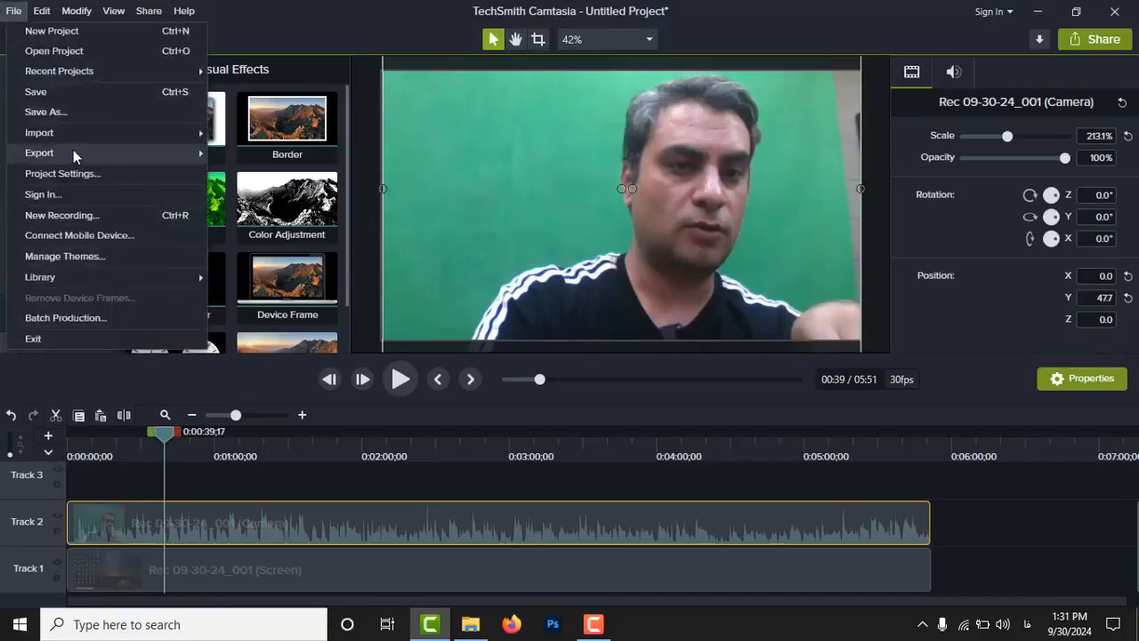
left_click(72, 171)
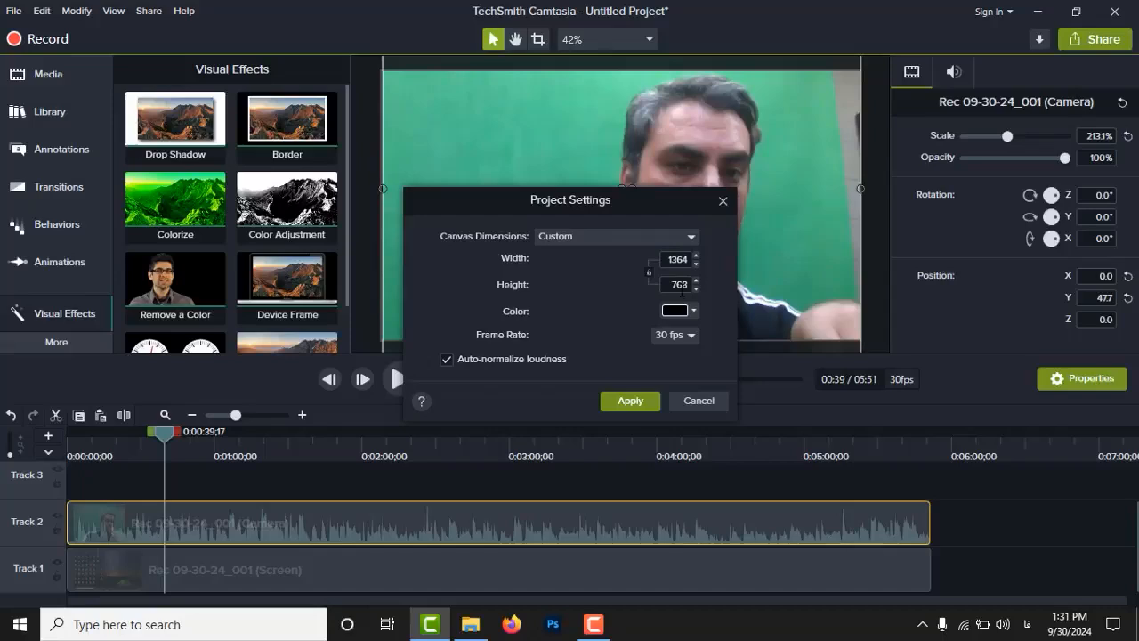
left_click(637, 238)
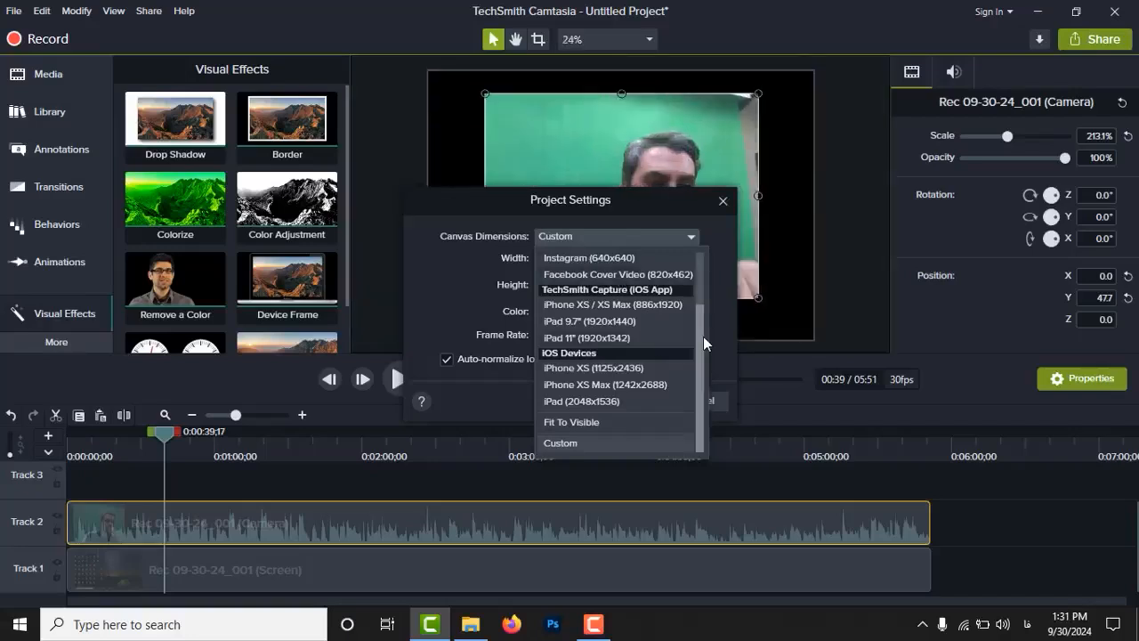
left_click_drag(703, 336, 695, 264)
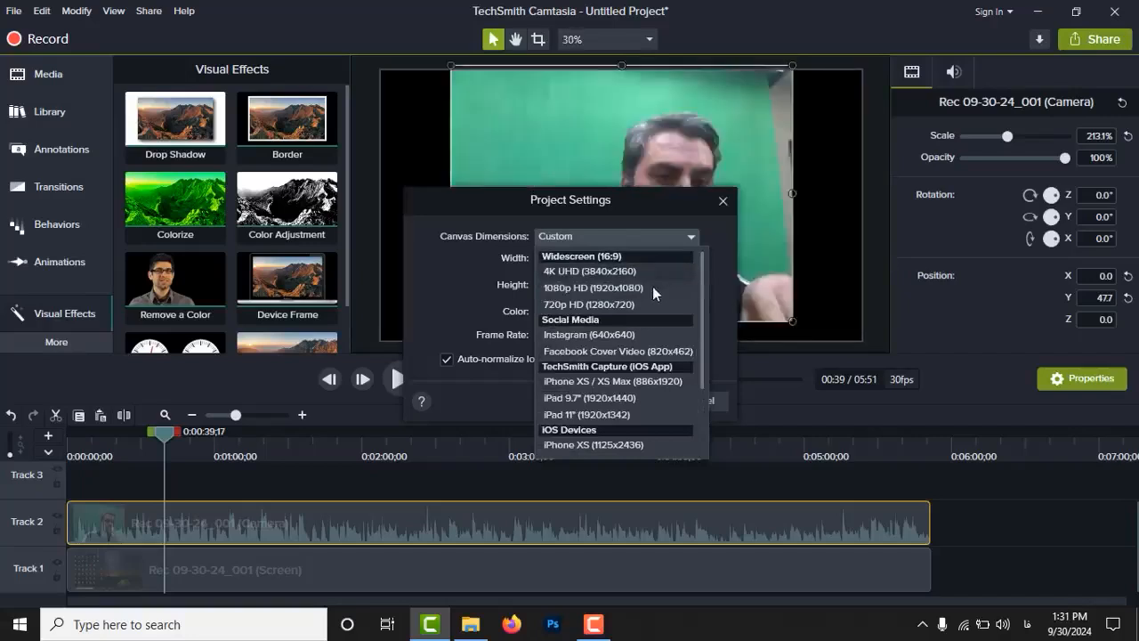
left_click(608, 303)
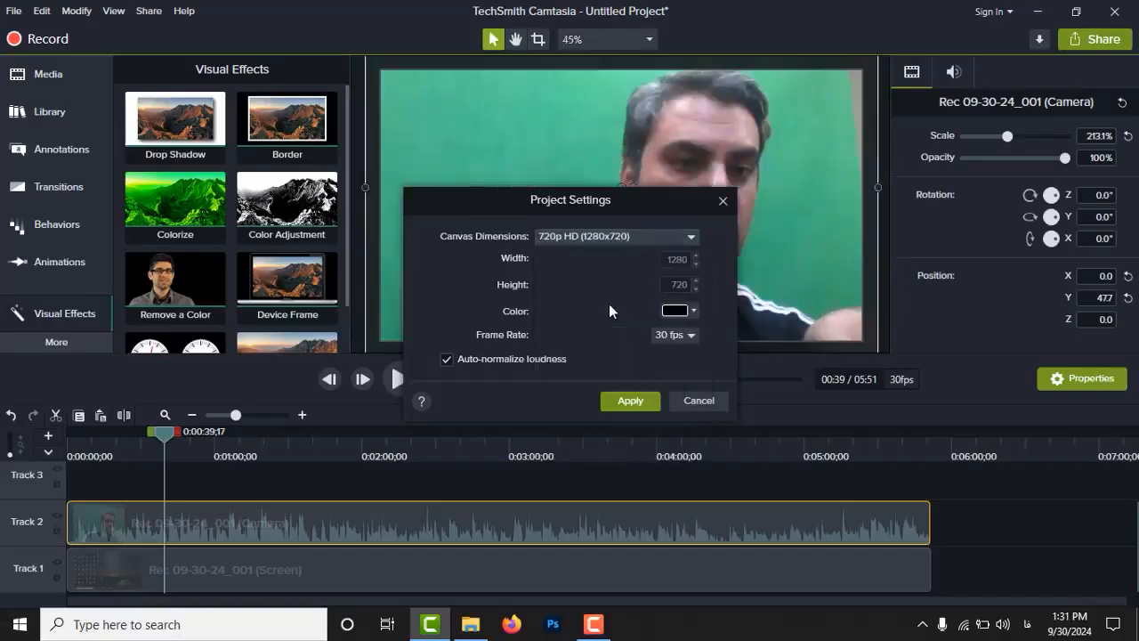
left_click(629, 400)
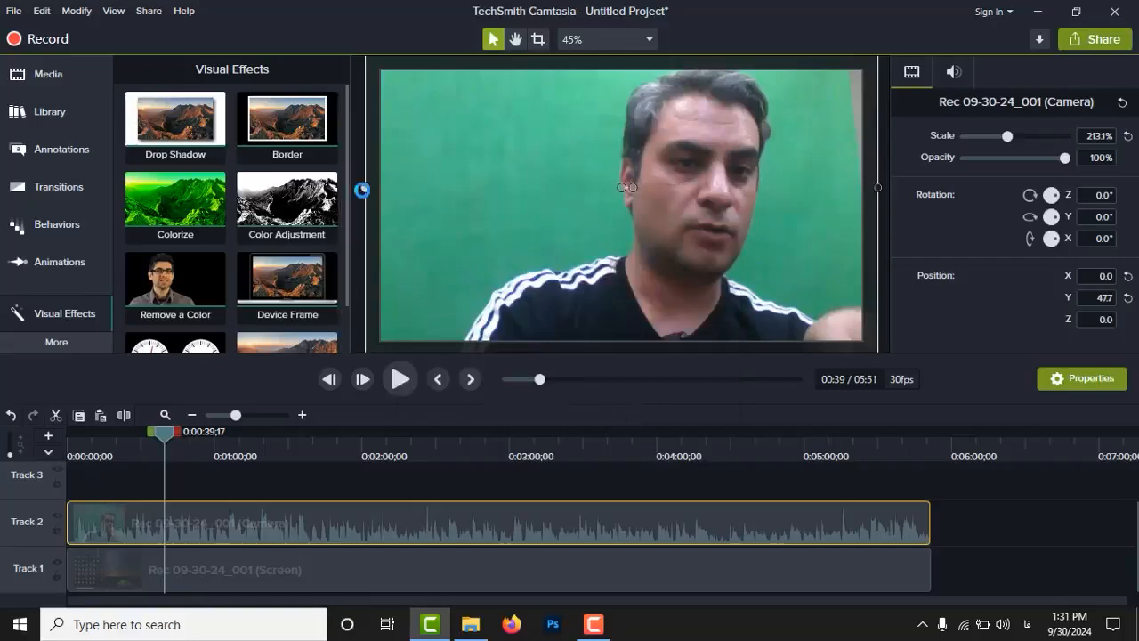
left_click_drag(363, 188, 374, 188)
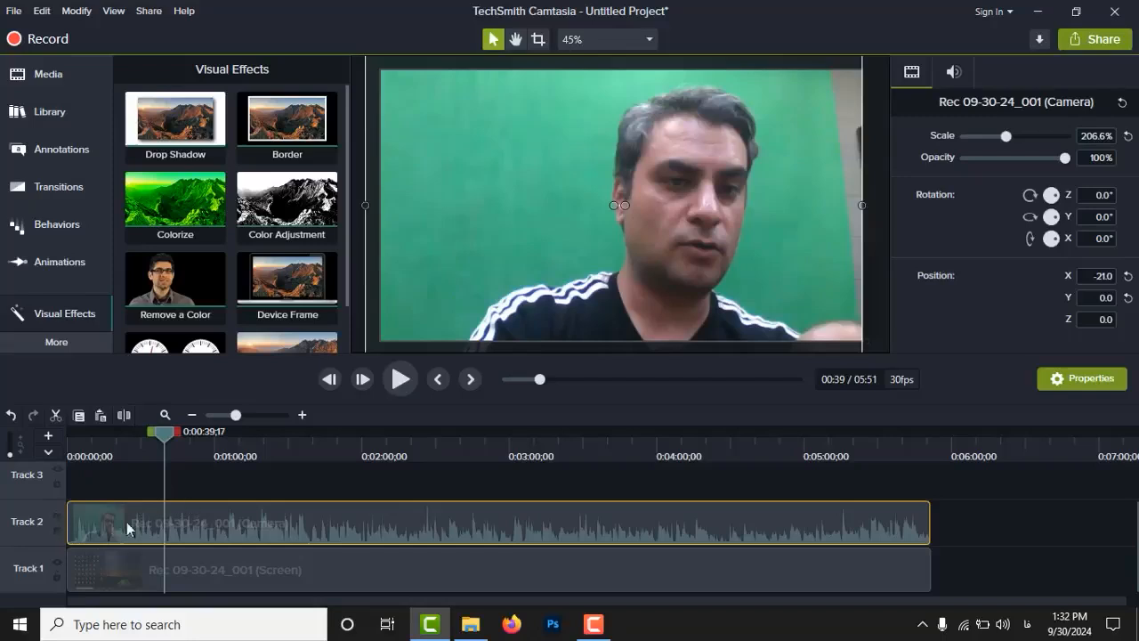
Hide Track 2 temporarily to find the lesson slide in the screen recording, placing the playhead at 0:04:16;24, and show the track again.
left_click(59, 515)
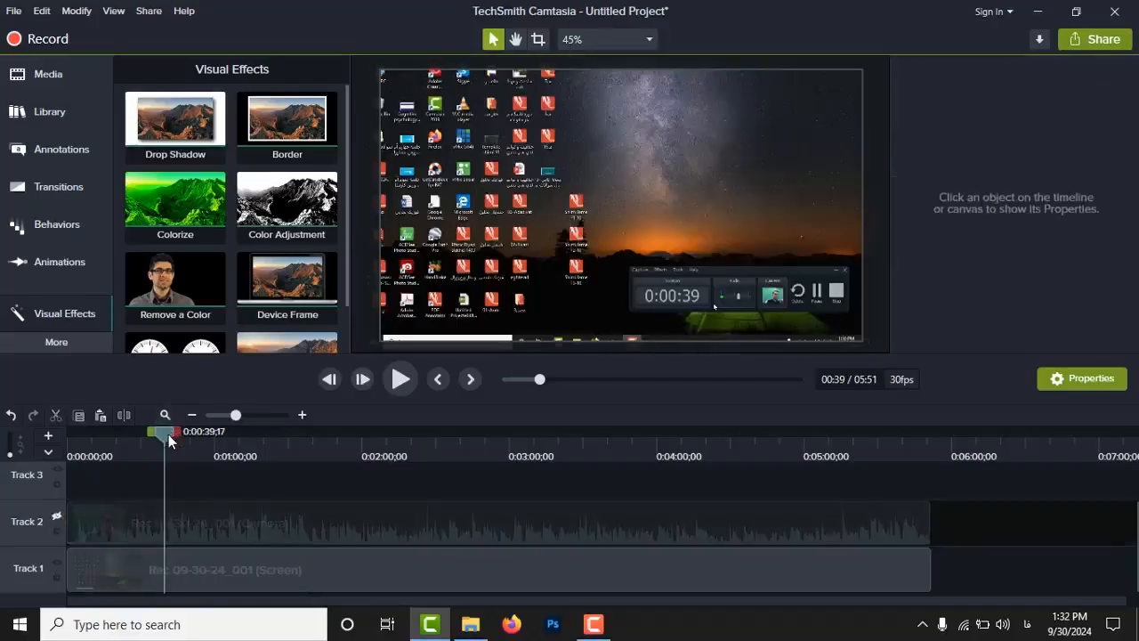
left_click_drag(168, 443, 700, 474)
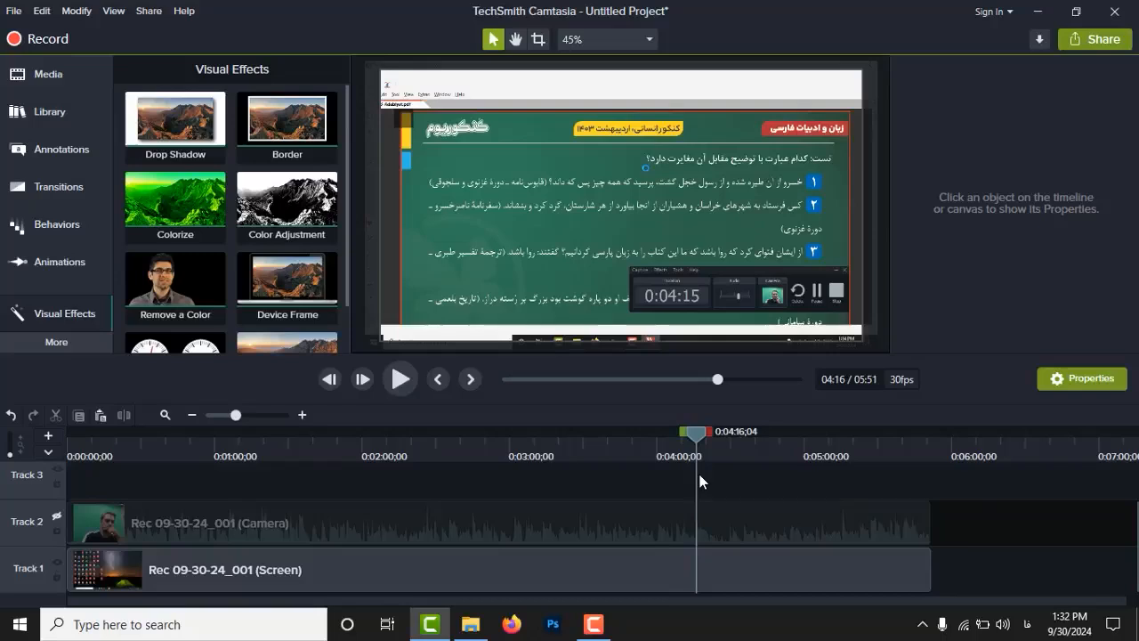
mouse_move(700, 481)
left_mouse_down()
mouse_move(693, 466)
mouse_move(702, 472)
left_mouse_up()
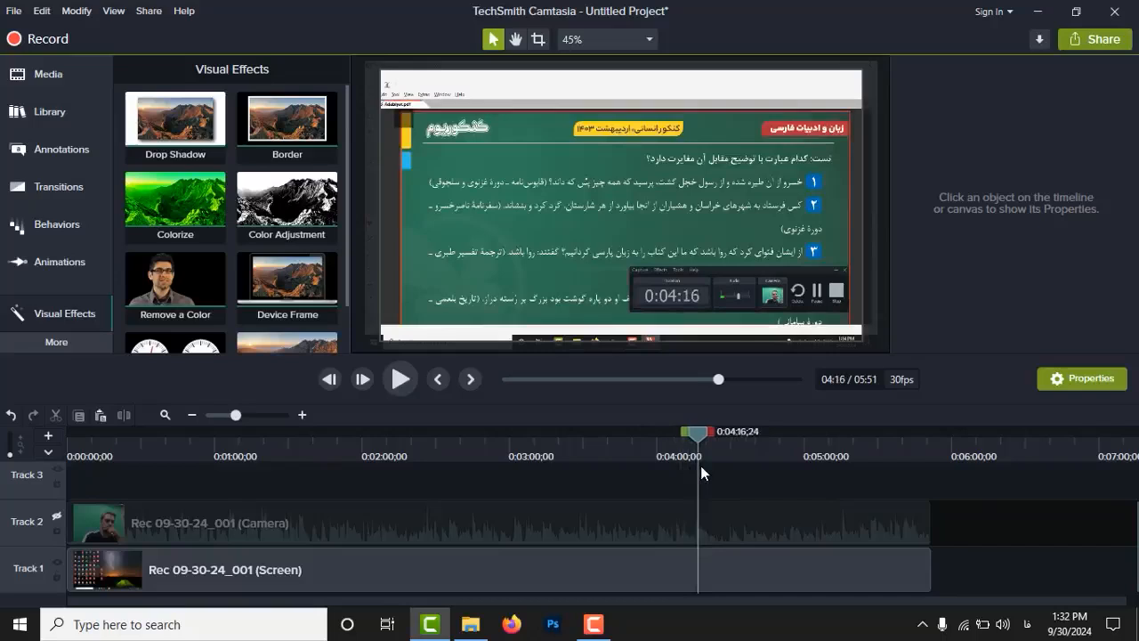
left_click(740, 568)
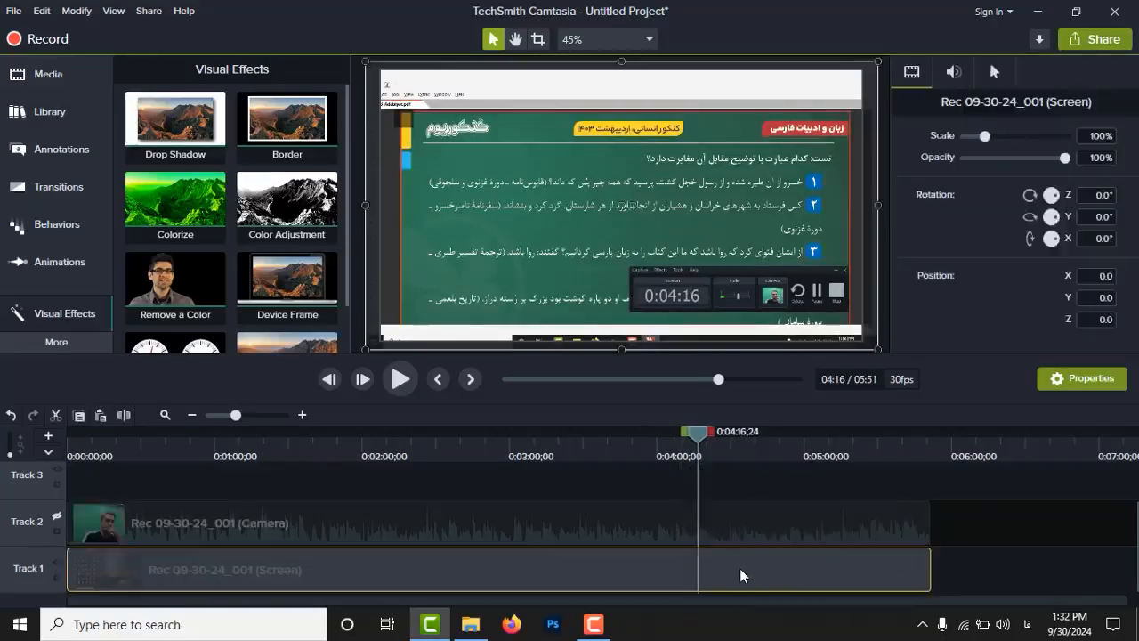
left_click(57, 517)
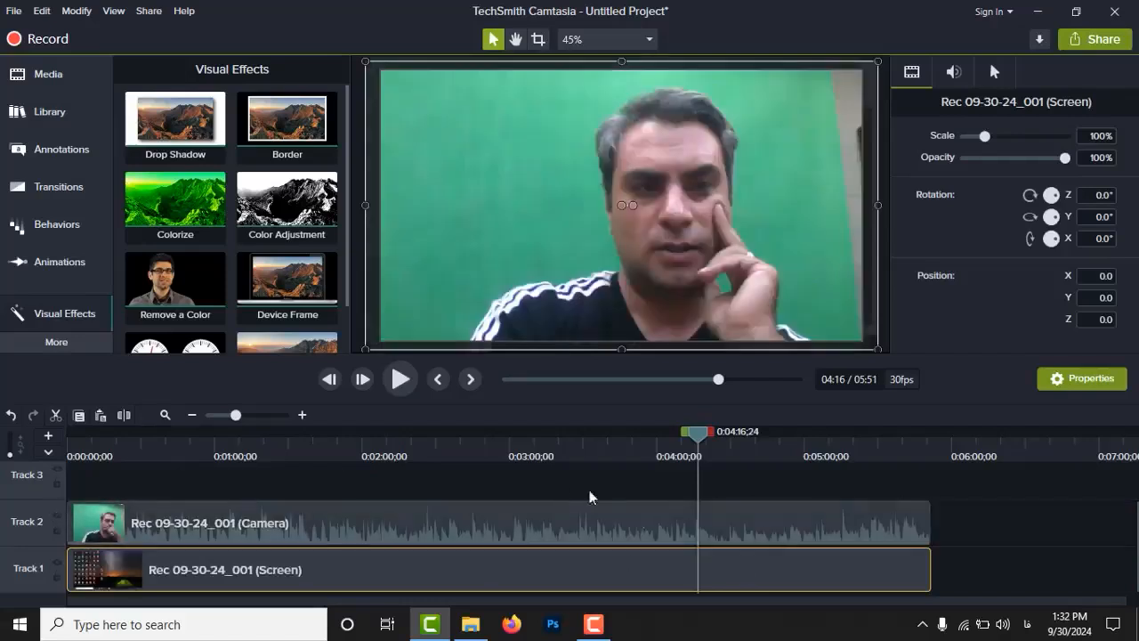
Split both the camera and screen clips at 0:04:16;24.
left_click(772, 523)
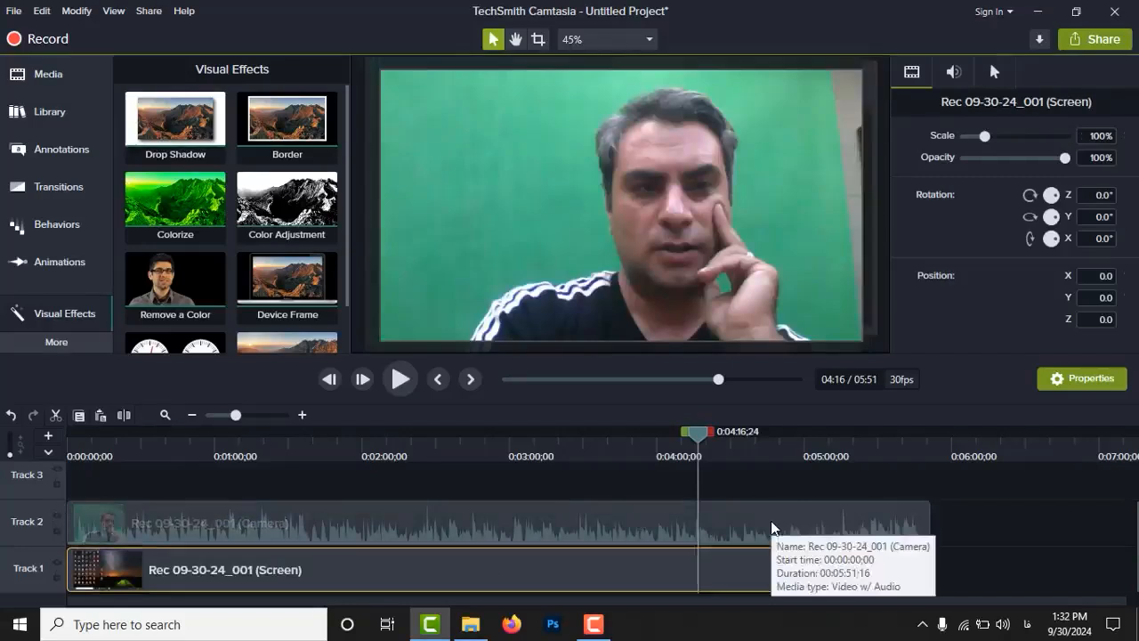
left_click(771, 525)
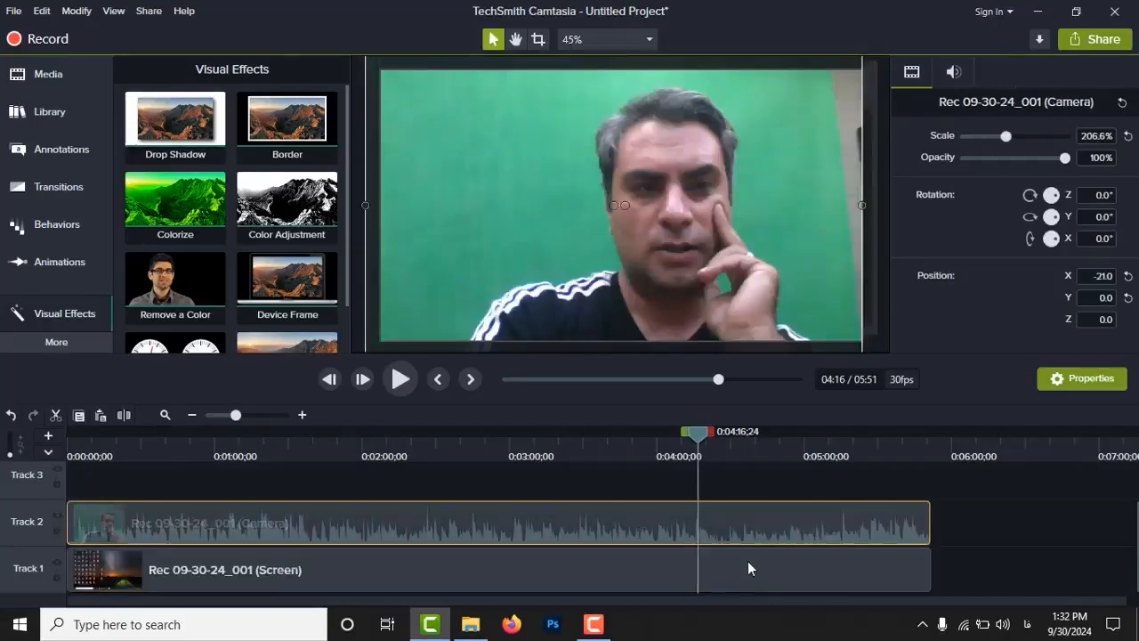
left_click_drag(814, 468, 788, 590)
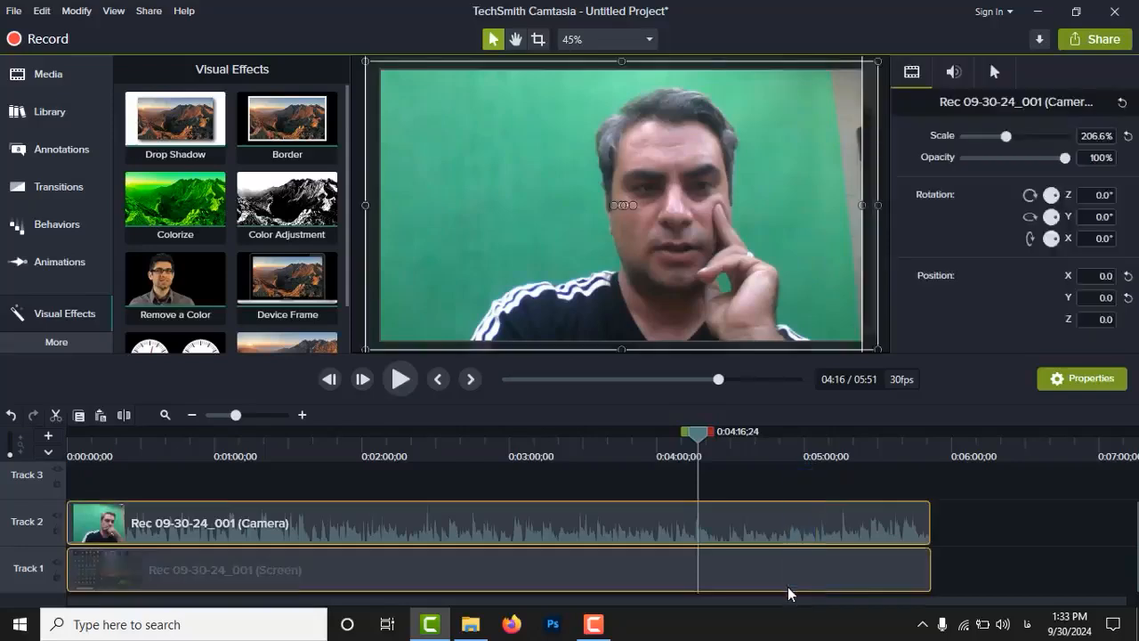
key("s")
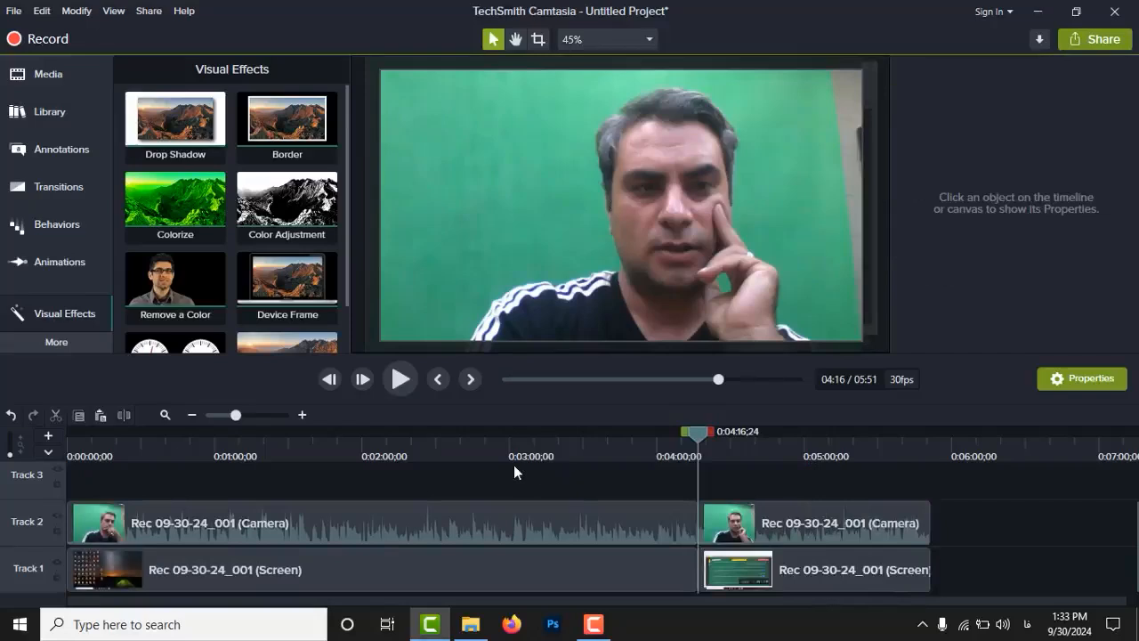
Split the first camera and screen clips at 0:02:46;17.
left_click(476, 442)
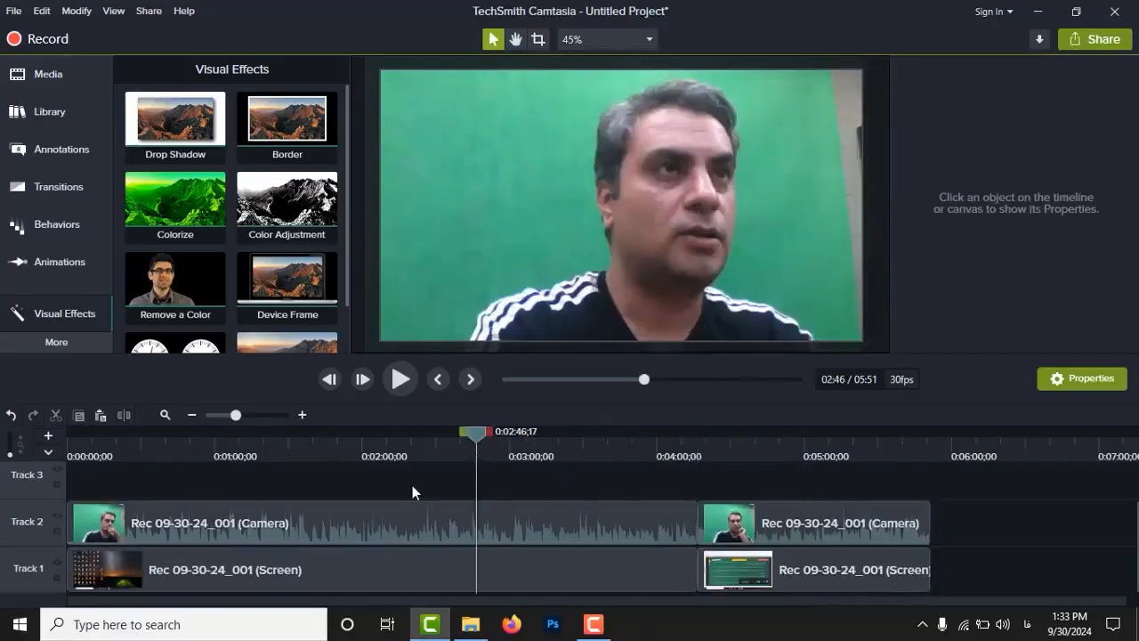
left_click_drag(412, 485, 410, 563)
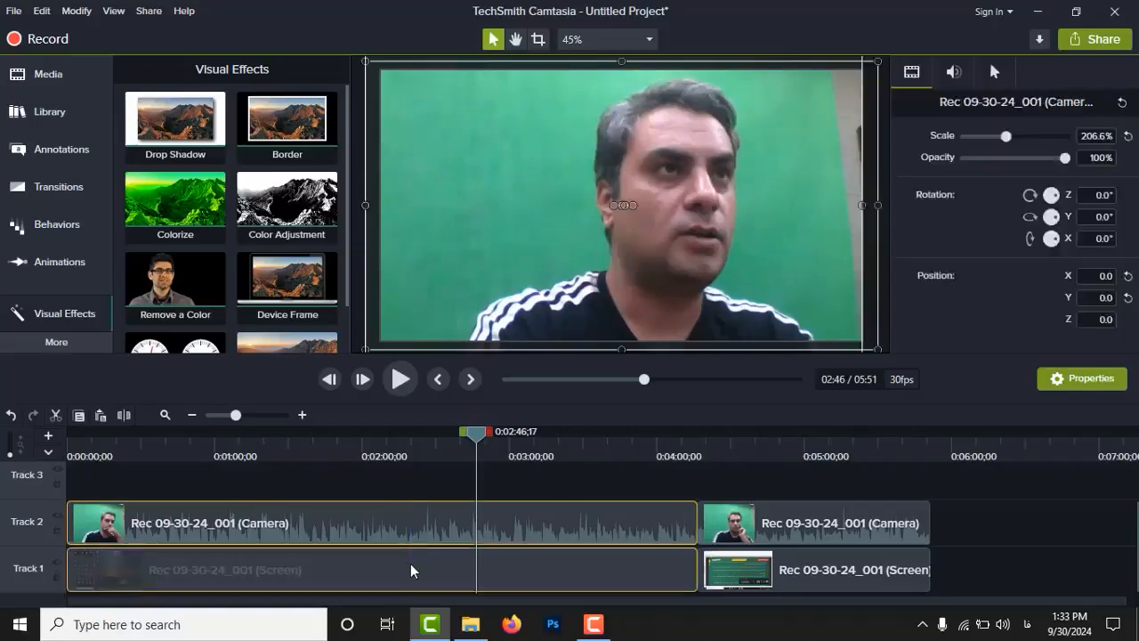
key("s")
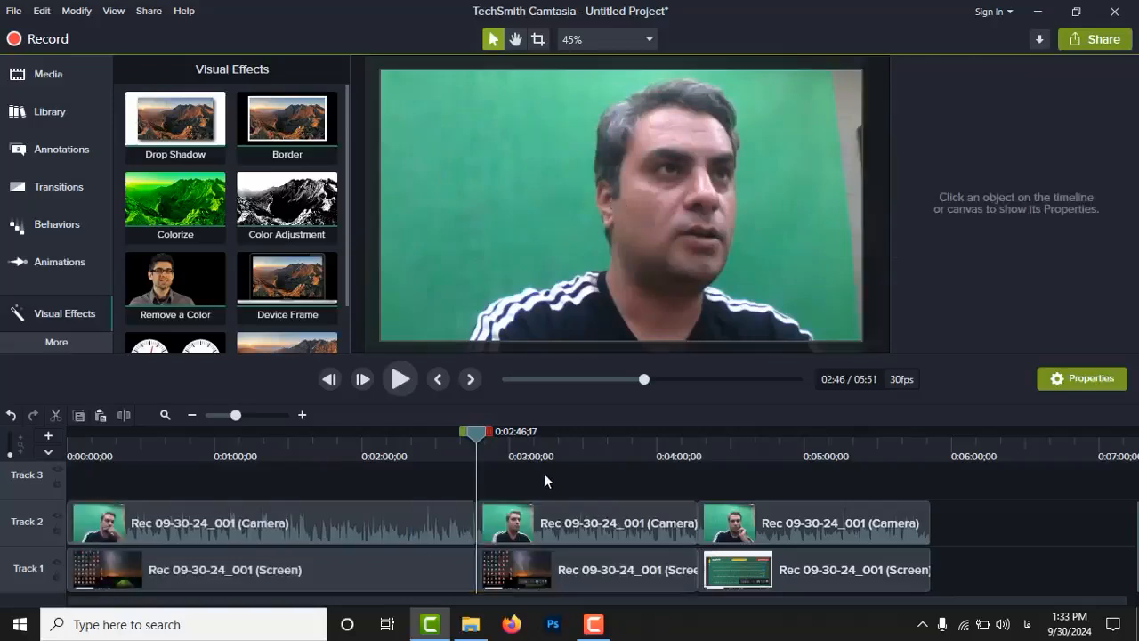
Delete the middle camera and screen segments and move the remaining segments back to 0:02:46;17 to close the gap.
left_click_drag(544, 479, 534, 560)
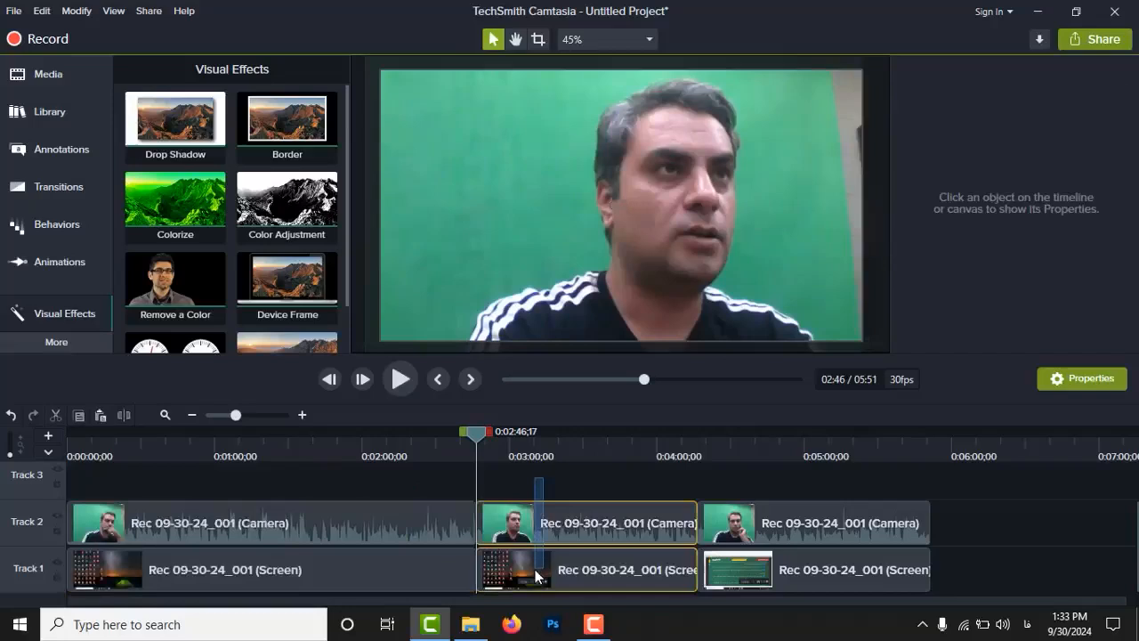
key("Delete")
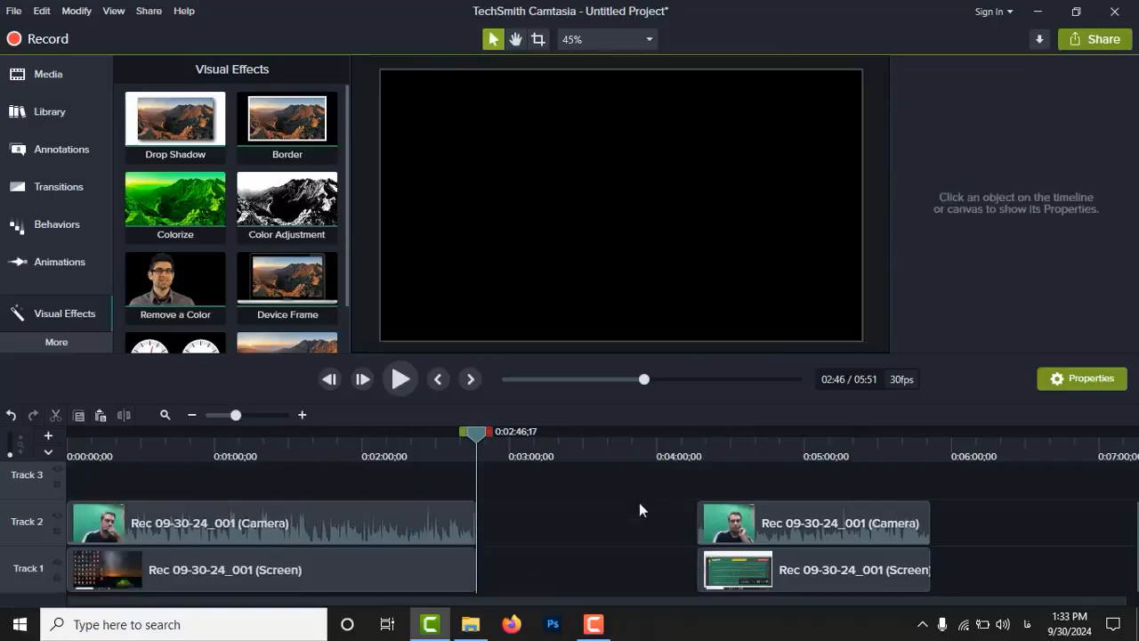
left_click_drag(652, 505, 557, 587)
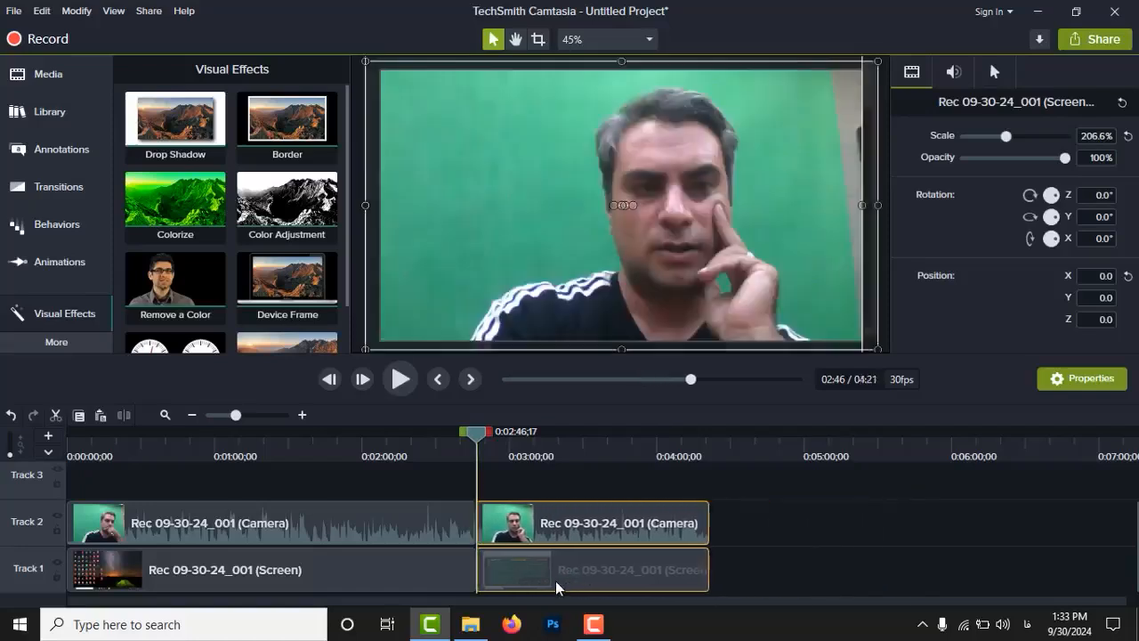
Delete the first camera and screen segments and move the remaining pair back to the start of the timeline.
left_click_drag(438, 447, 386, 454)
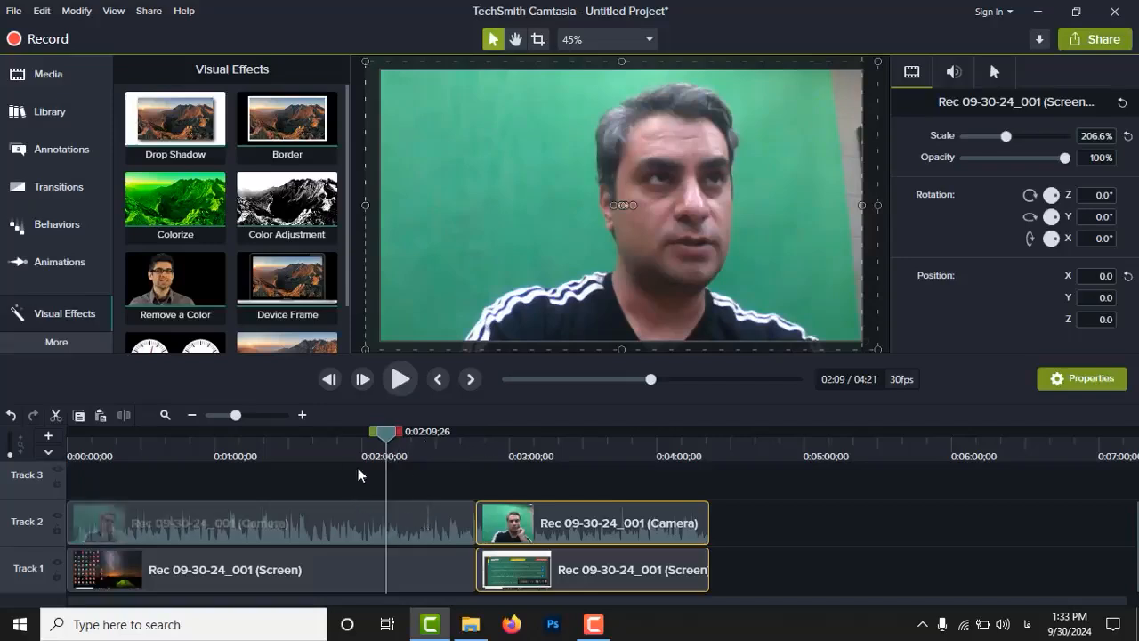
left_click_drag(374, 452, 528, 457)
left_click_drag(393, 490, 372, 573)
key("Delete")
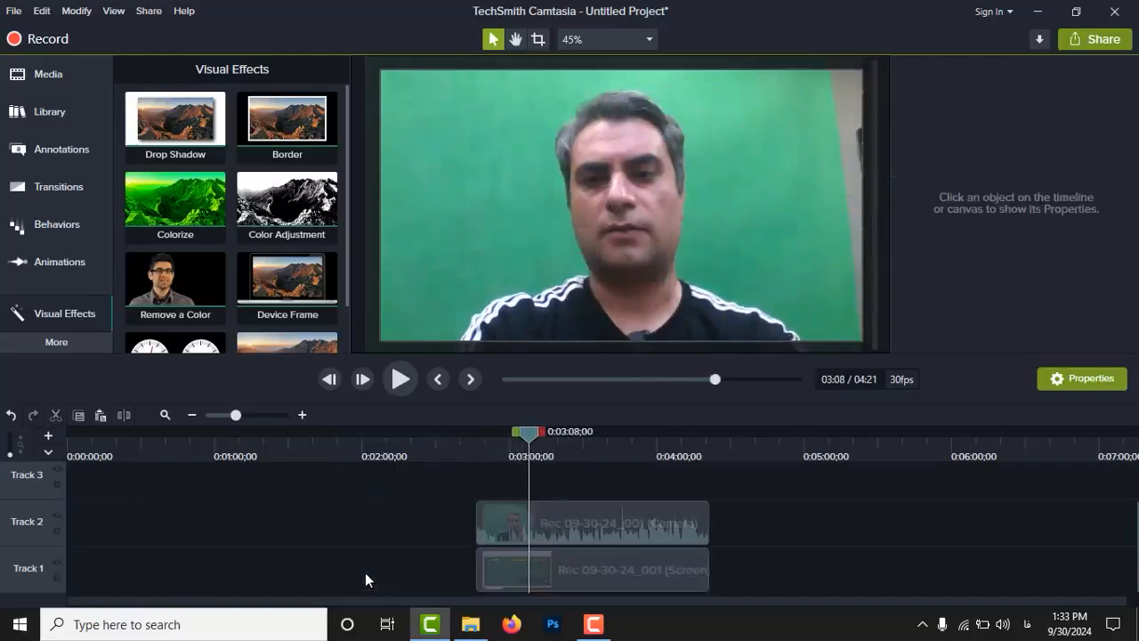
left_click_drag(440, 521, 94, 615)
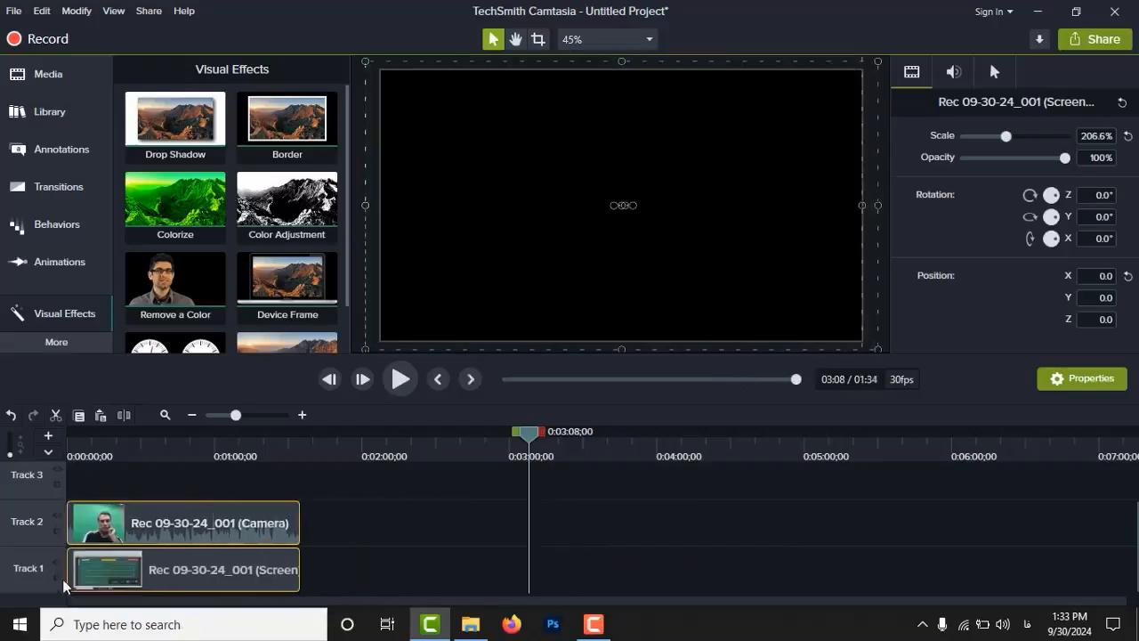
Add a Custom animation to the Track 2 camera clip with the playhead at 0:00:18;01.
left_click(91, 451)
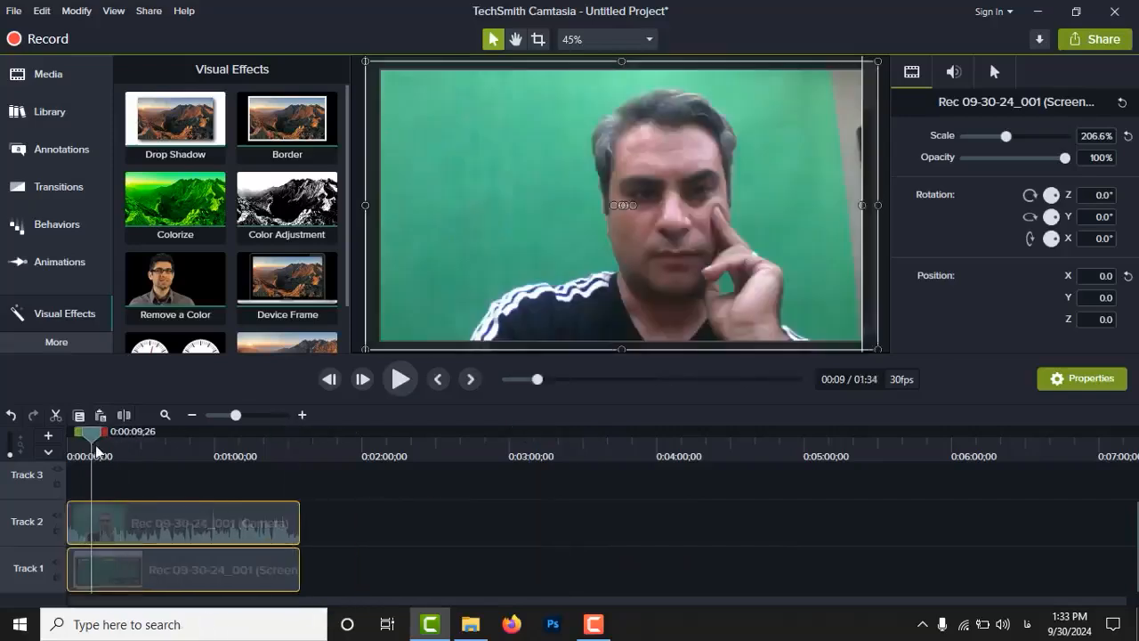
left_click_drag(93, 433, 116, 447)
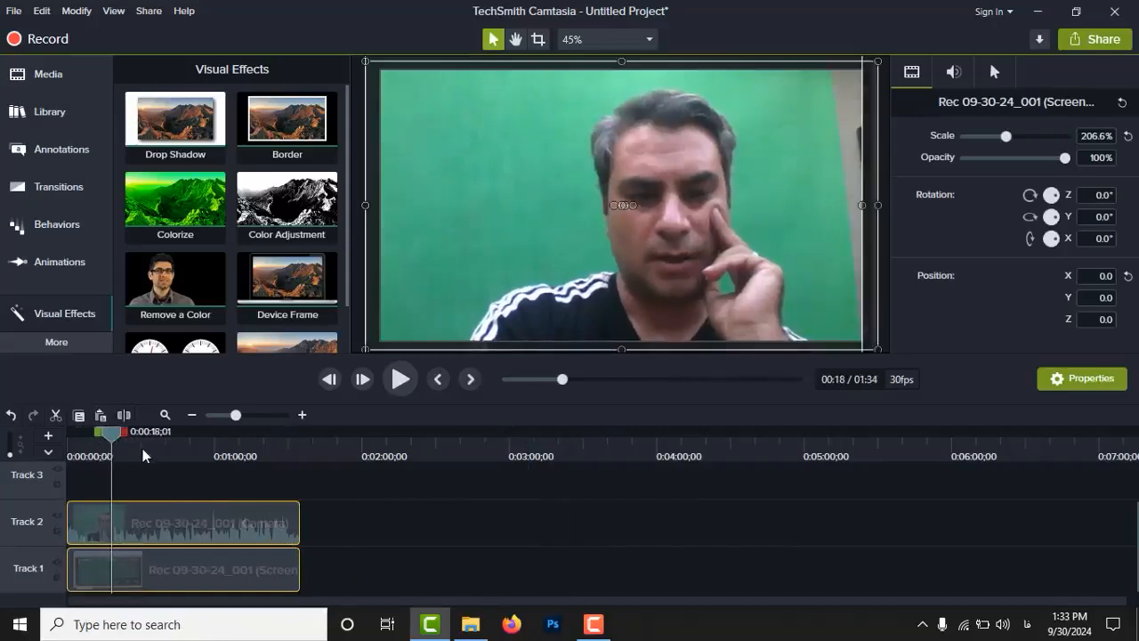
left_click(157, 478)
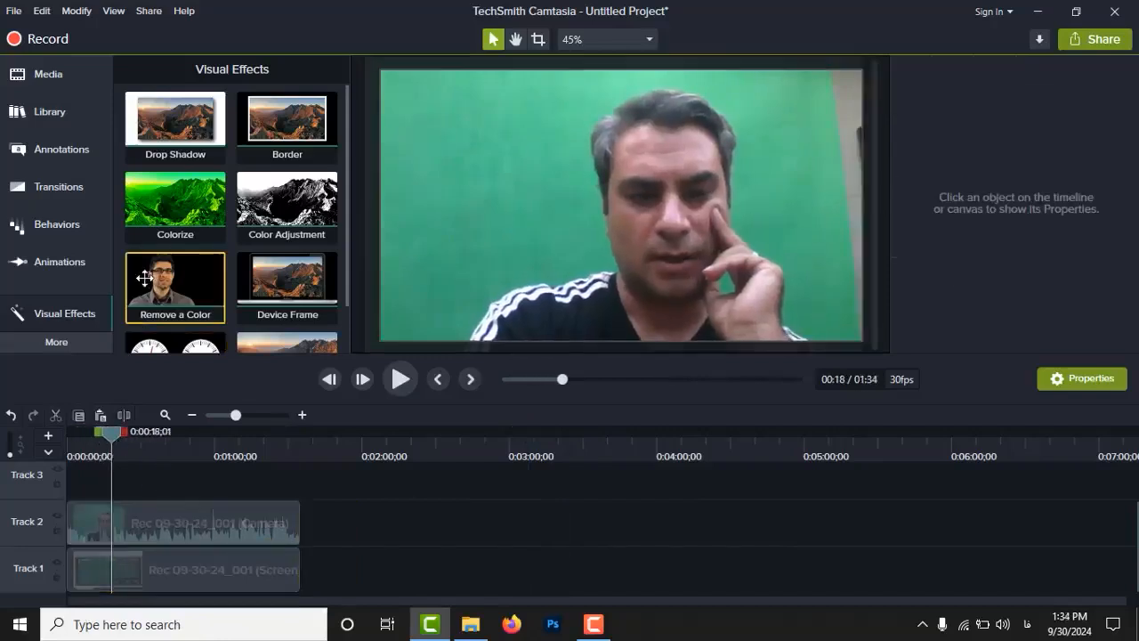
left_click(62, 158)
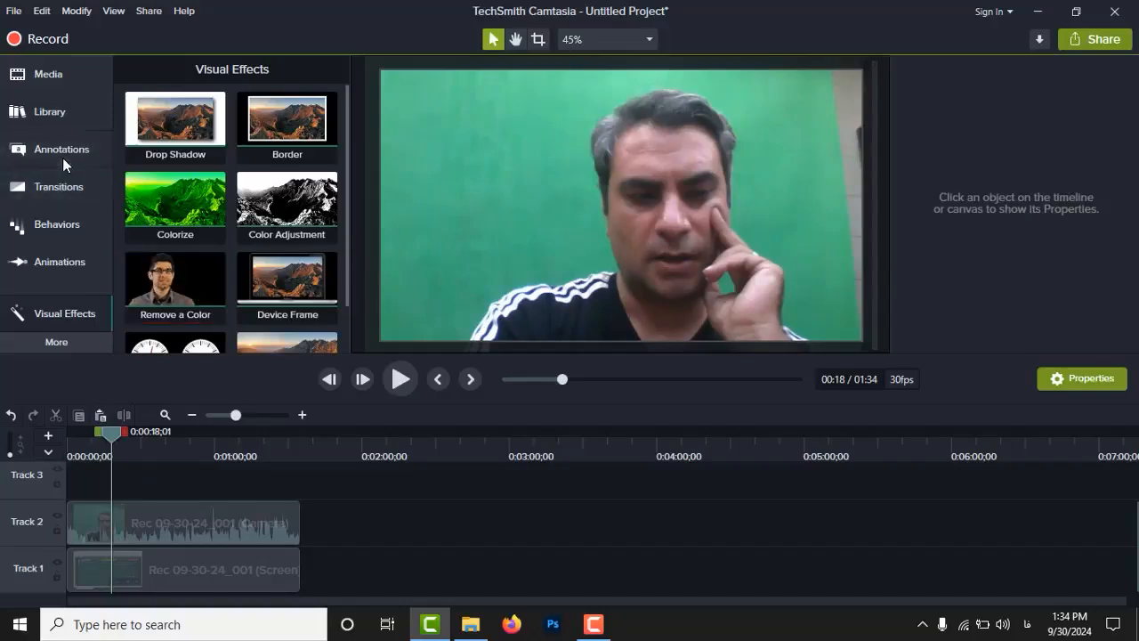
left_click(62, 274)
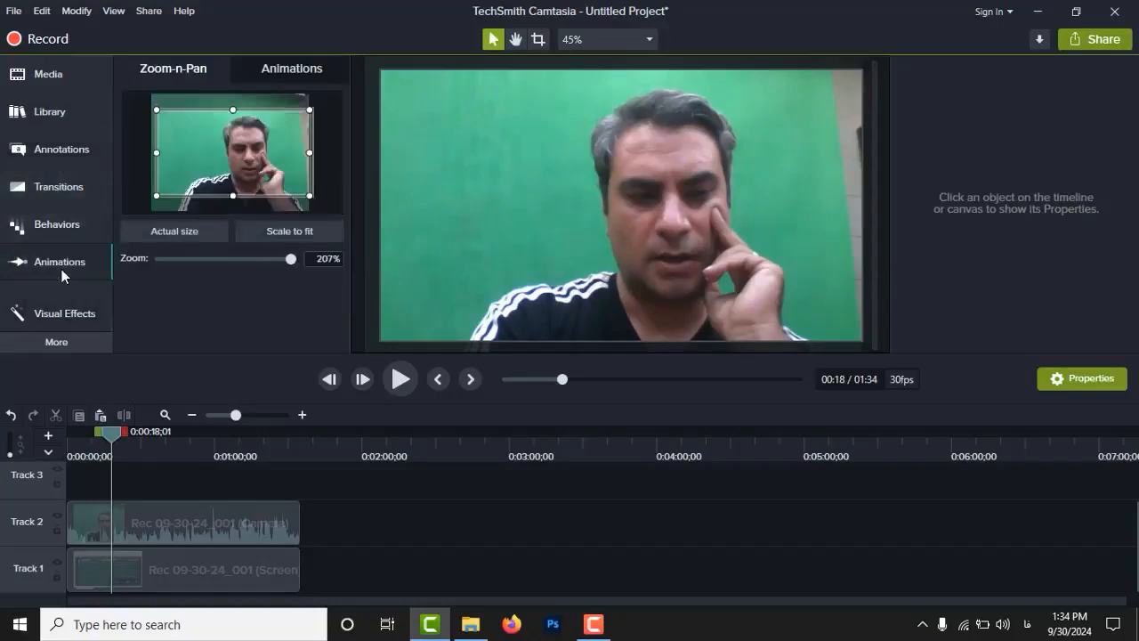
left_click(293, 71)
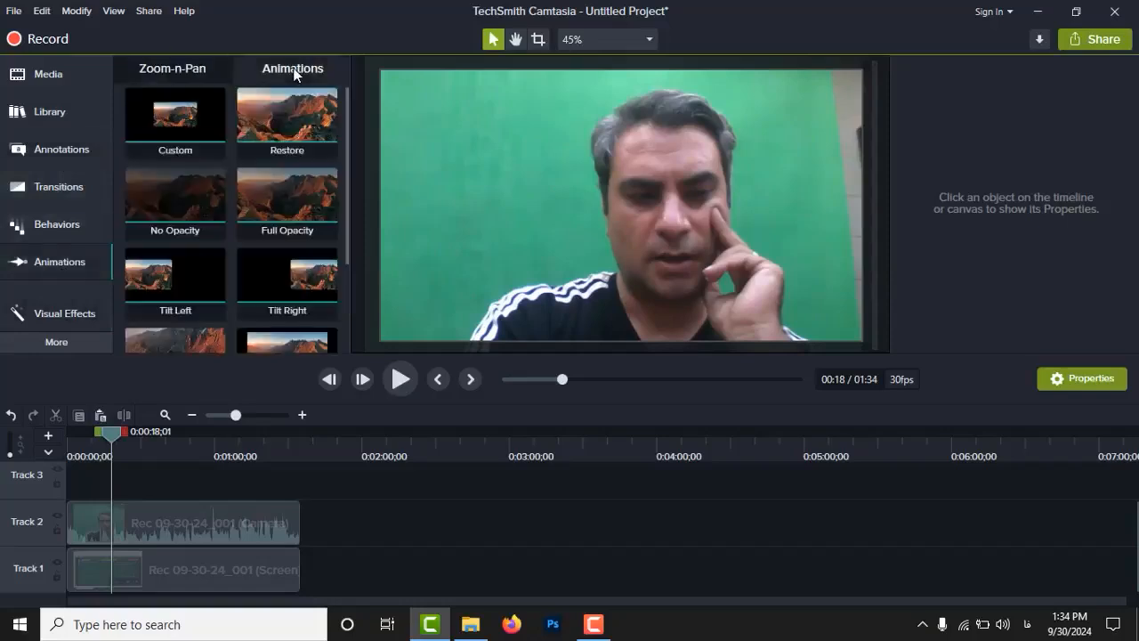
mouse_move(173, 131)
left_mouse_down()
mouse_move(134, 321)
mouse_move(136, 489)
mouse_move(132, 514)
mouse_move(116, 521)
left_mouse_up()
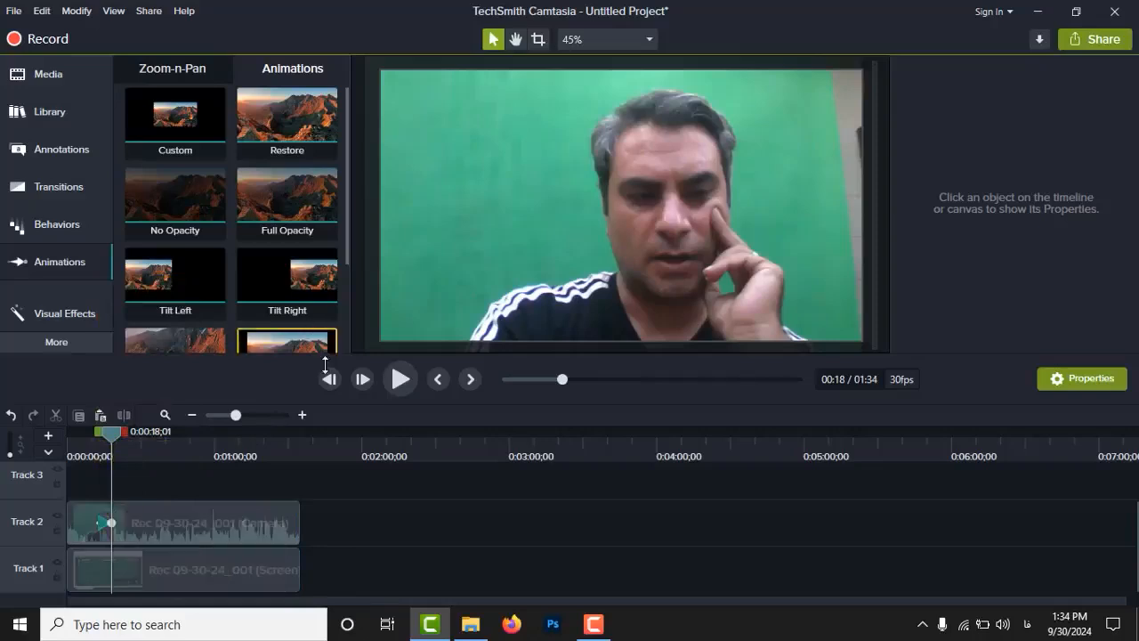
At the animation's end point, shrink the camera to about 34.1% and place it in the canvas's lower-right corner at X 530.9, Y -278.1.
left_click(302, 414)
left_click(302, 415)
left_click(303, 415)
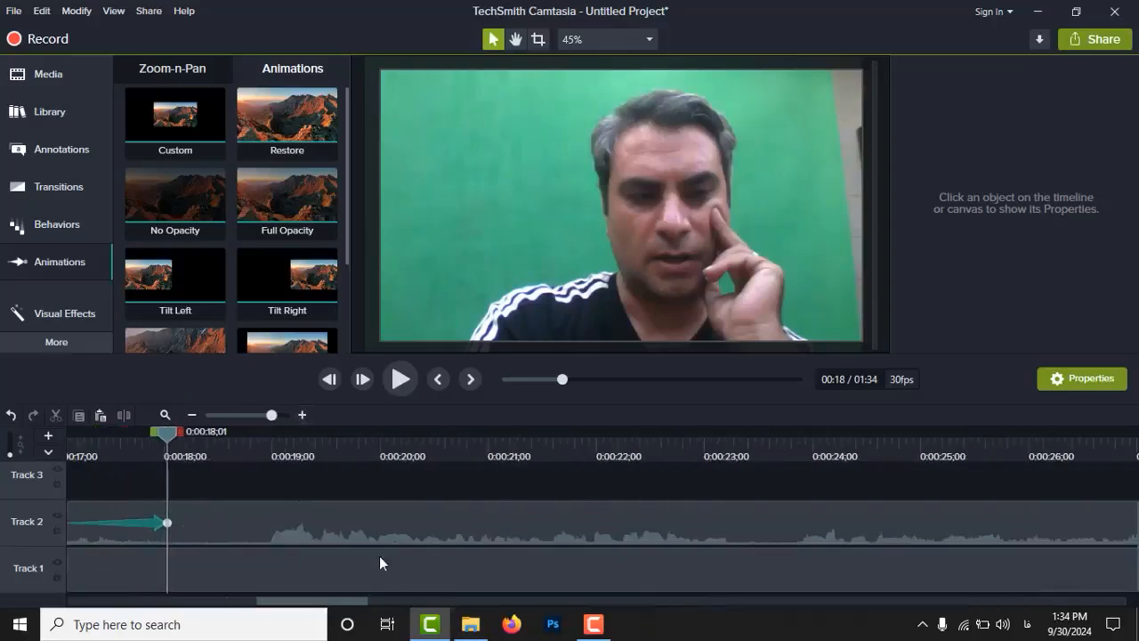
left_click_drag(357, 599, 321, 583)
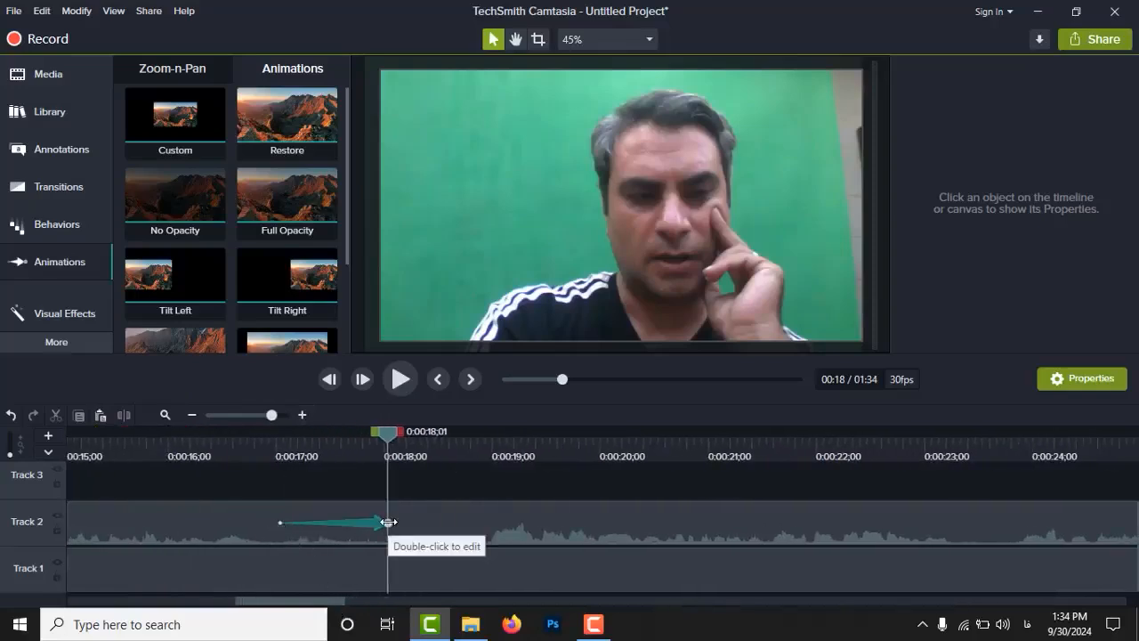
left_click(530, 237)
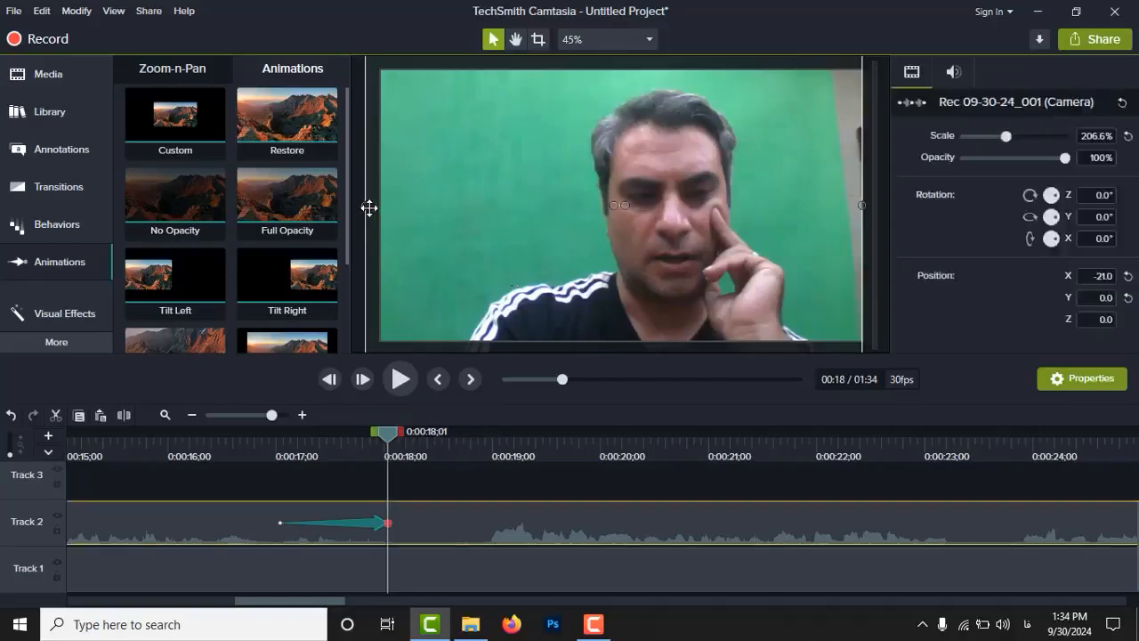
left_click_drag(367, 206, 794, 295)
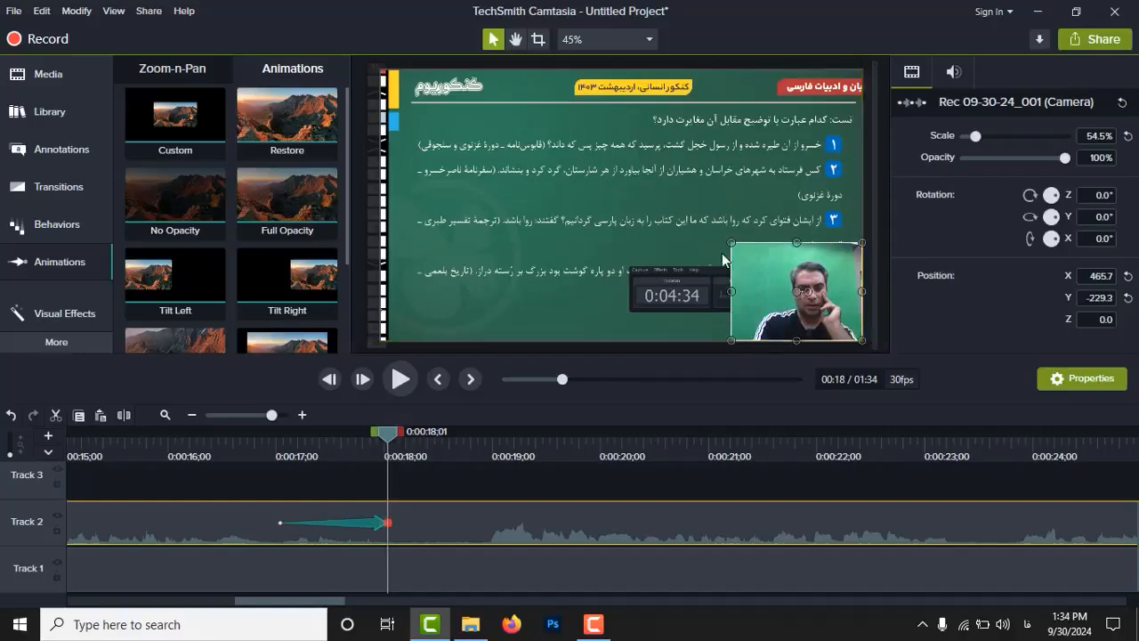
left_click_drag(731, 241, 796, 279)
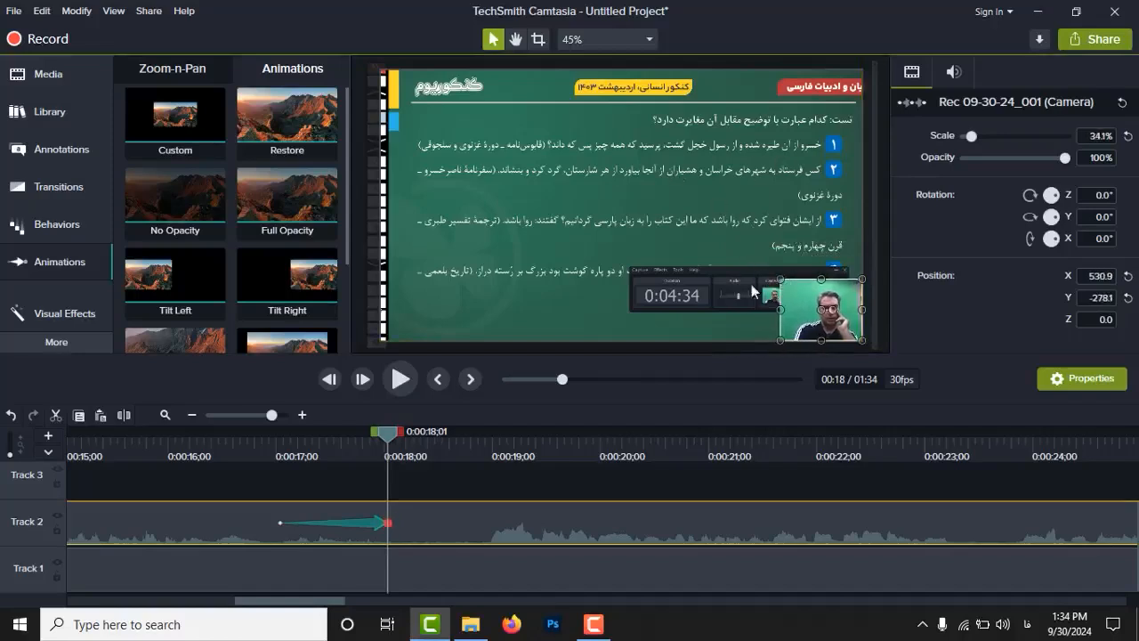
Play the timeline from about 0:00:16;24 to check the camera's shrinking animation.
left_click(254, 451)
key("space")
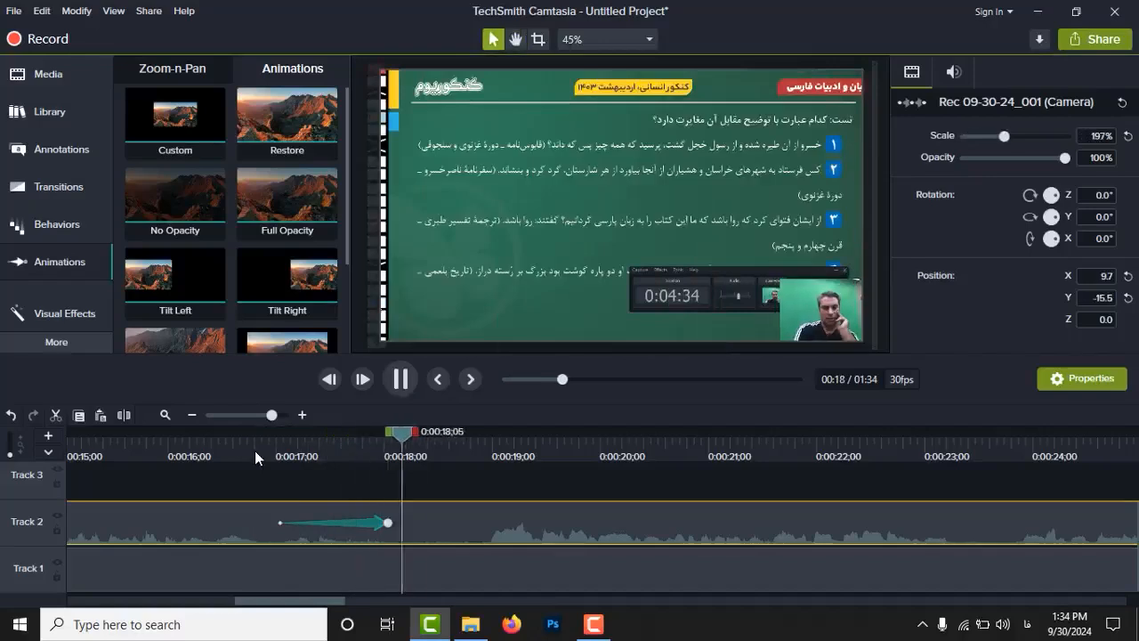
key("space")
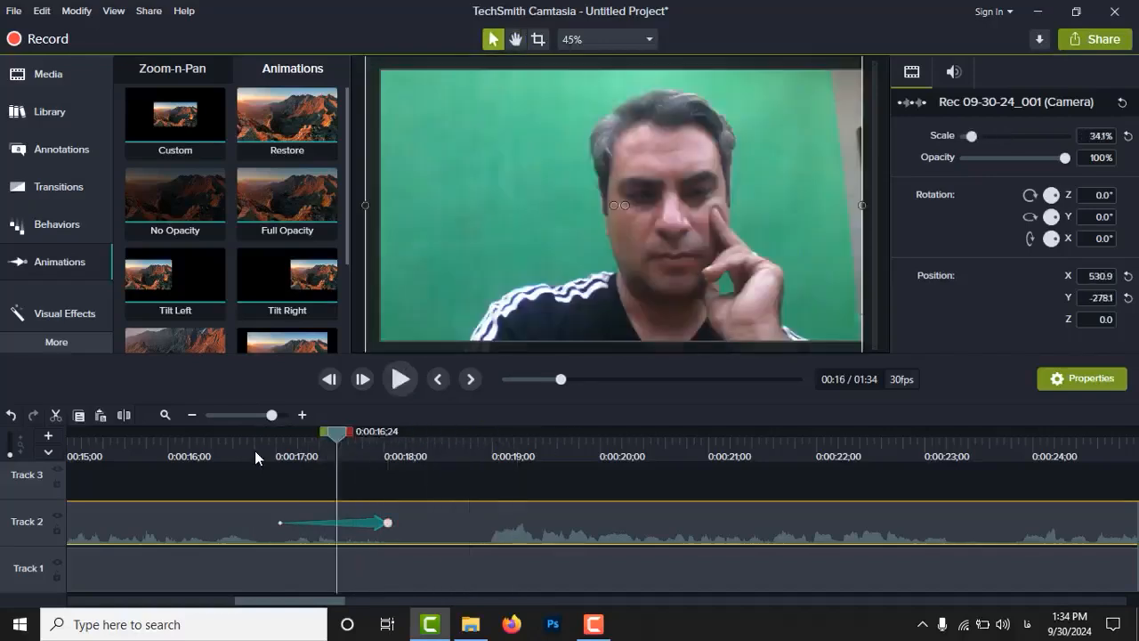
key("space")
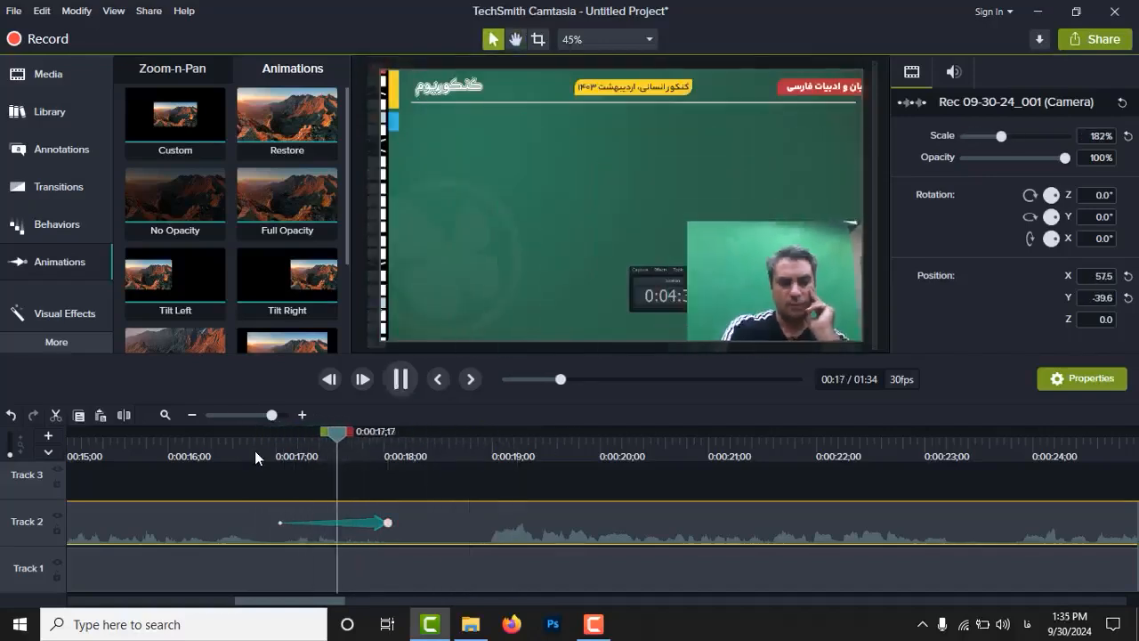
key("space")
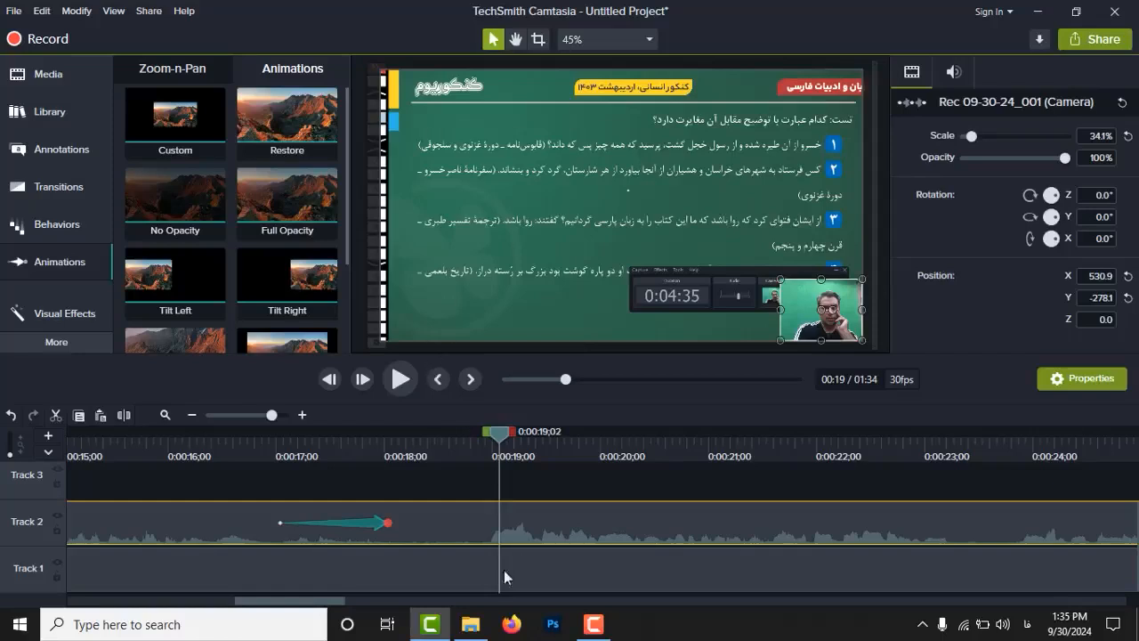
Shift the Track 1 screen recording horizontally on the canvas to an X position of -17.8.
left_click(480, 585)
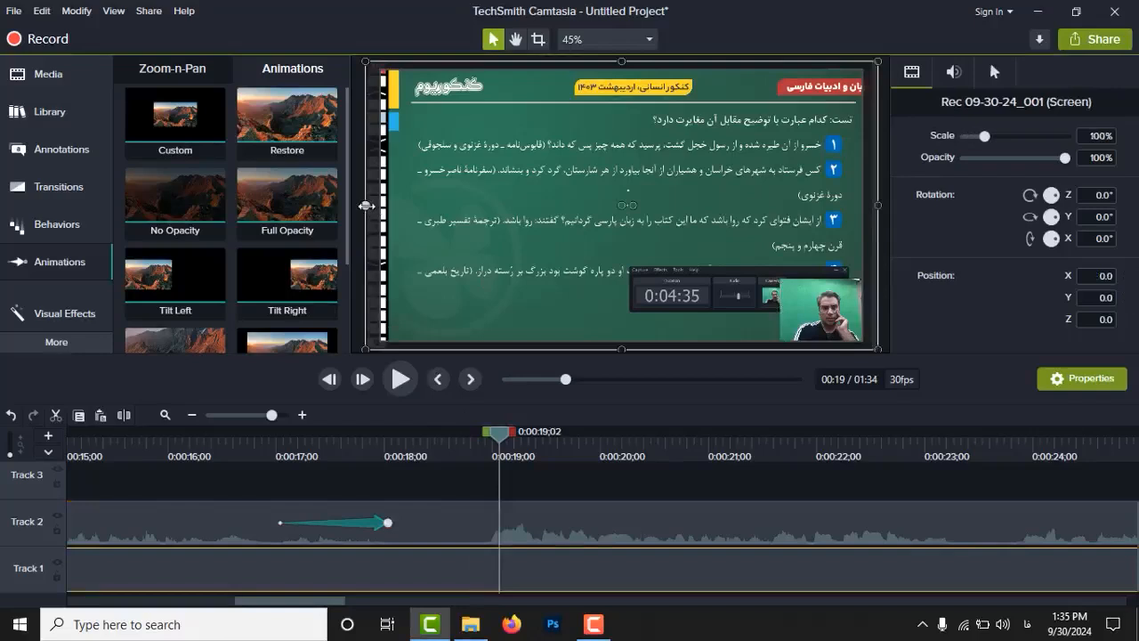
left_click_drag(452, 193, 444, 193)
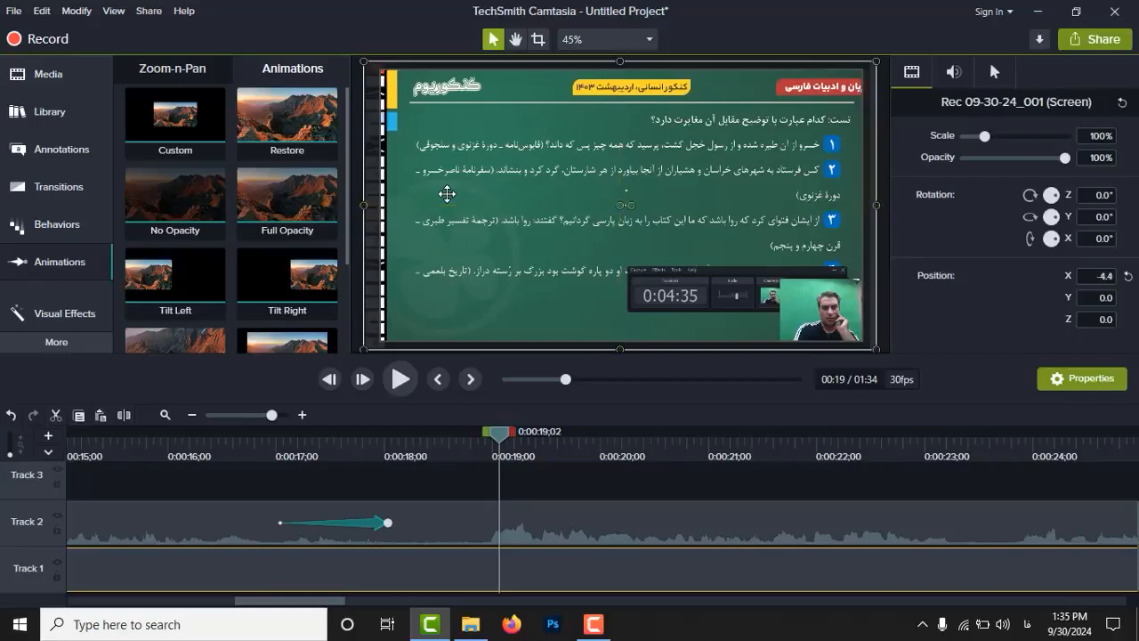
key("Left")
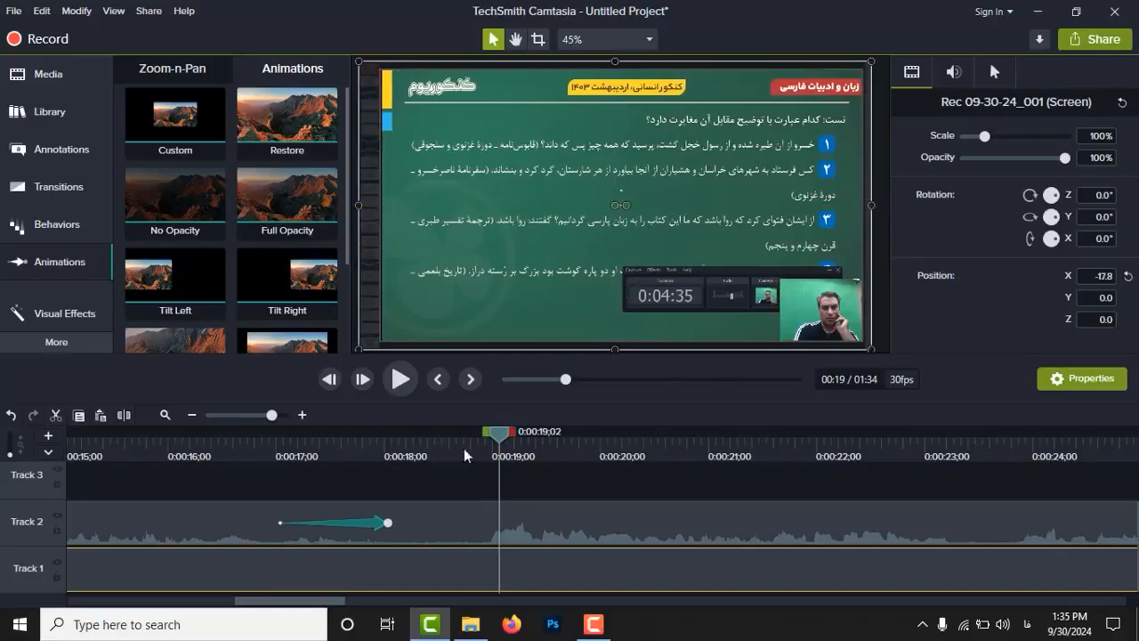
Play the section after the shrinking animation to check the slide with the small camera picture.
key("space")
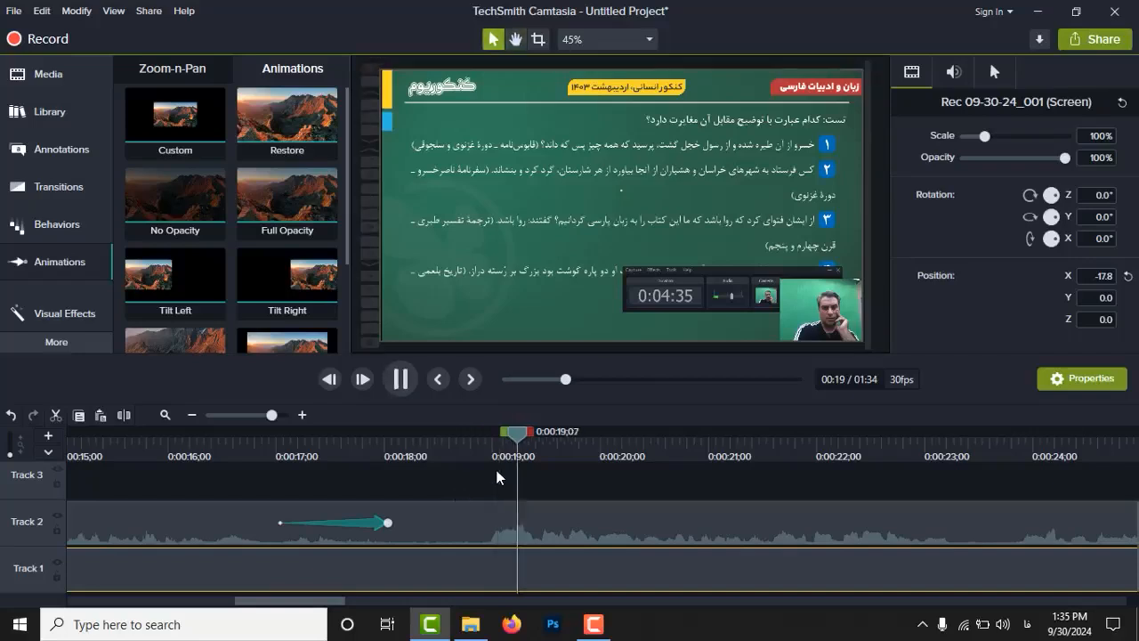
key("space")
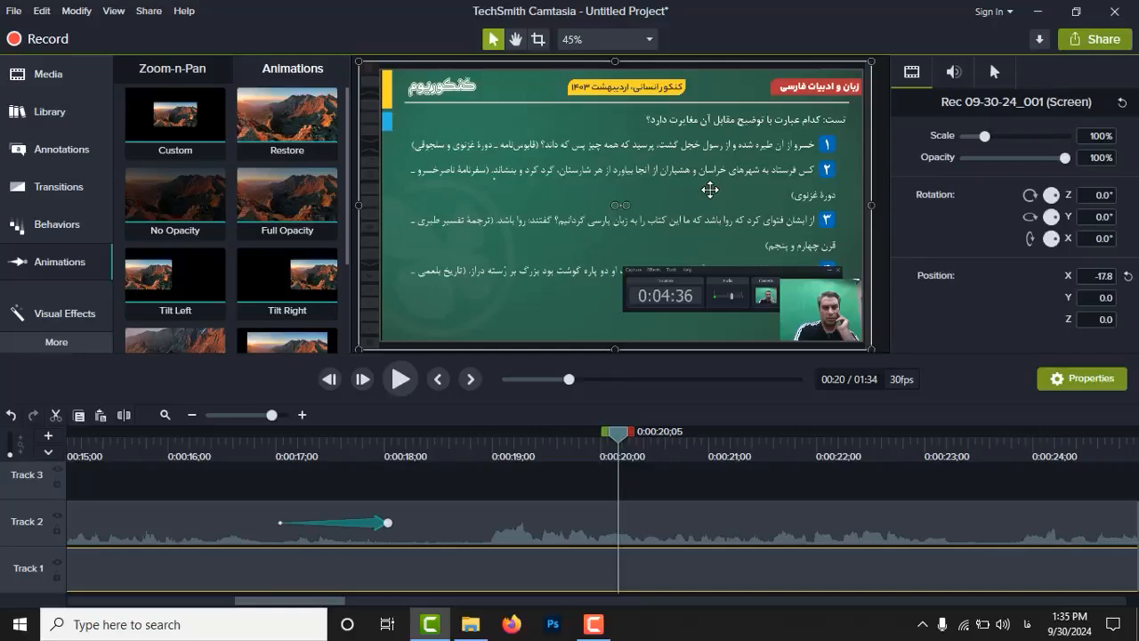
left_click(872, 451)
key("space")
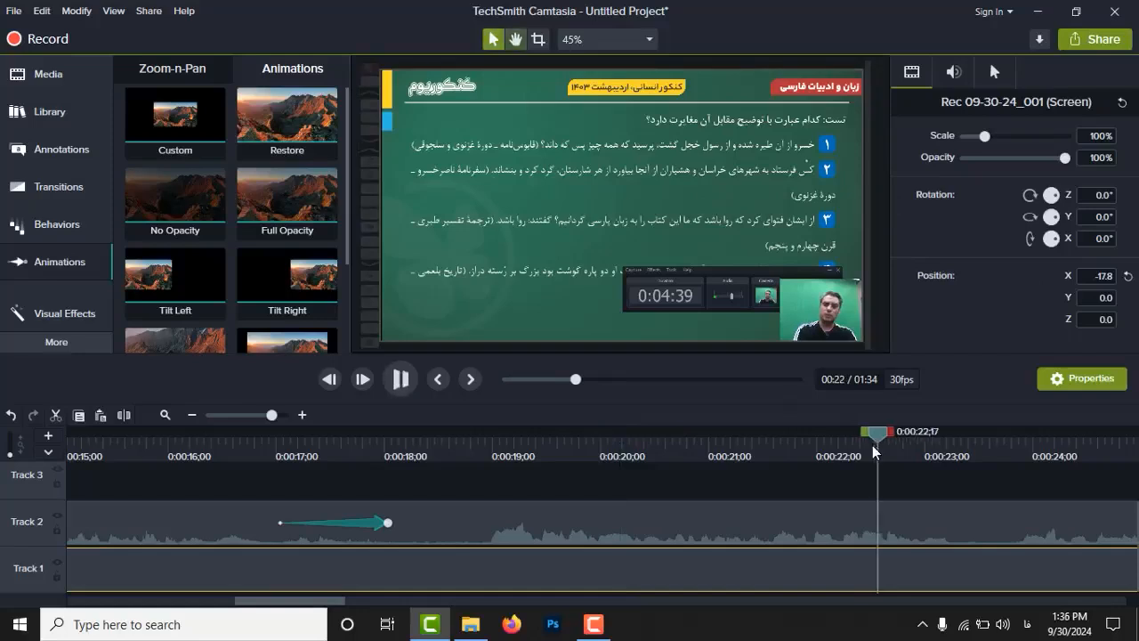
key("space")
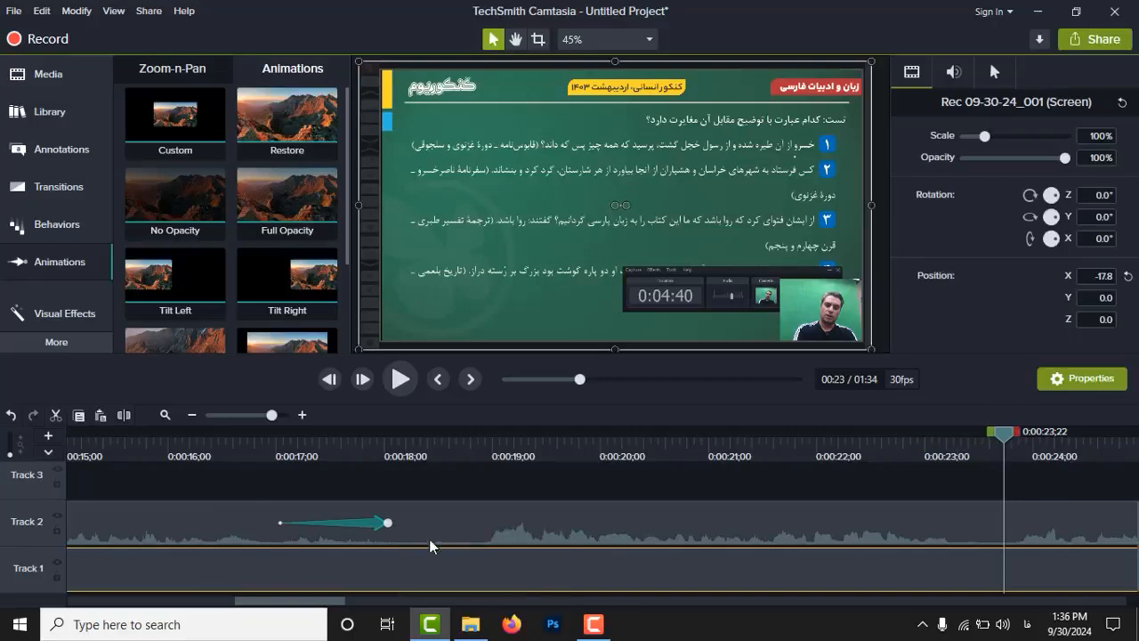
Add a second Custom animation to the Track 2 camera clip at 0:01:19;06.
left_click(189, 416)
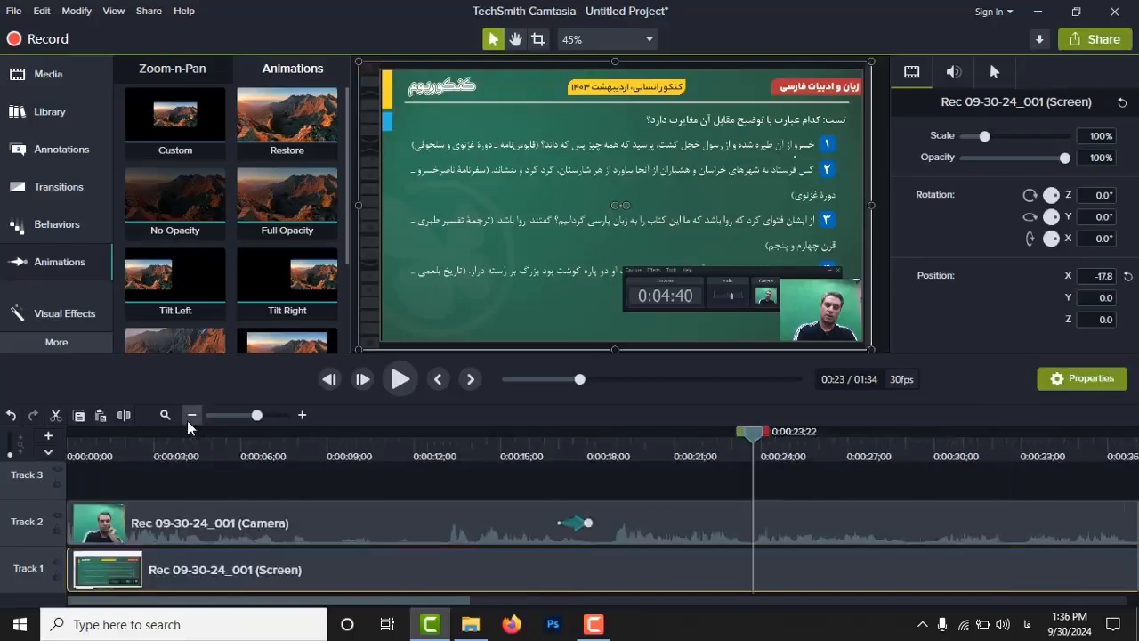
left_click(263, 436)
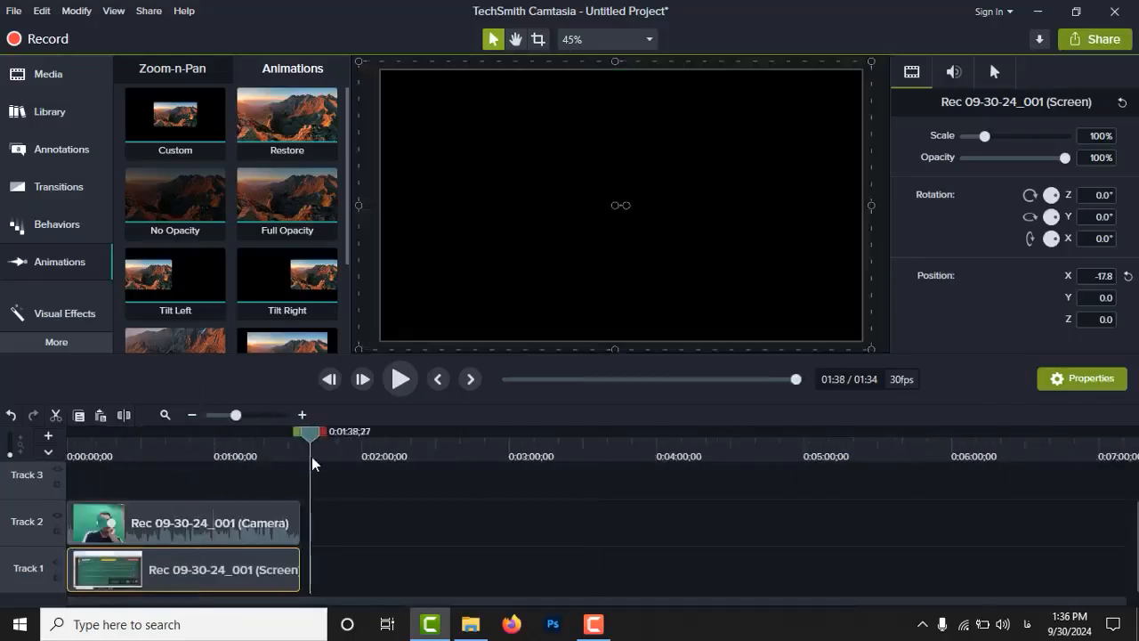
mouse_move(240, 466)
left_mouse_down()
mouse_move(279, 460)
mouse_move(150, 476)
mouse_move(71, 462)
mouse_move(265, 461)
mouse_move(235, 462)
left_mouse_up()
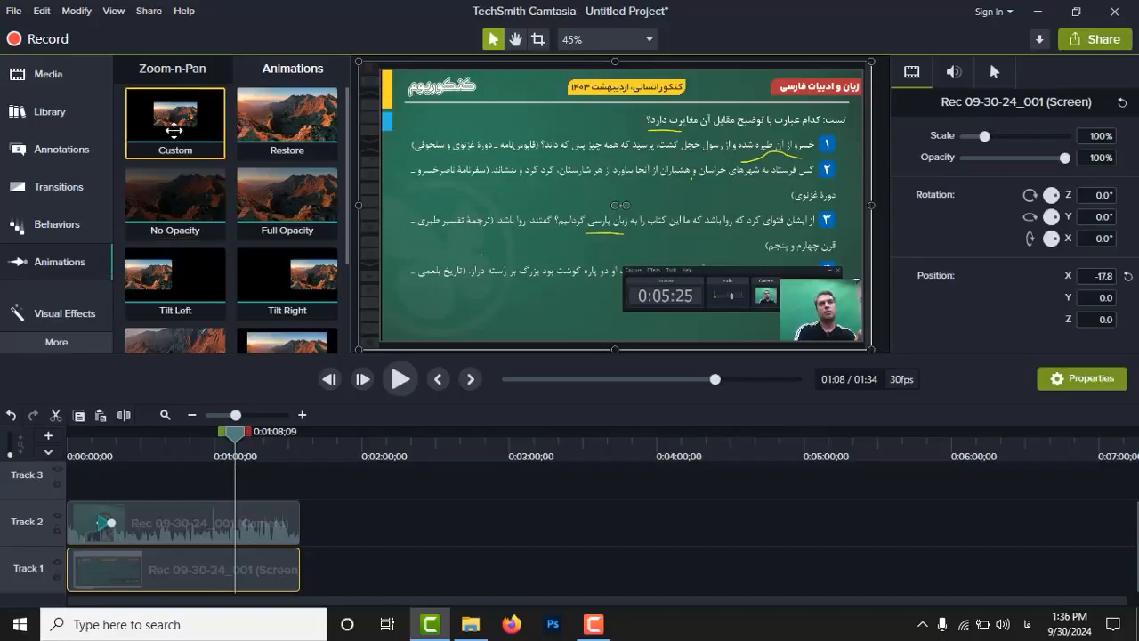
left_click_drag(172, 120, 263, 523)
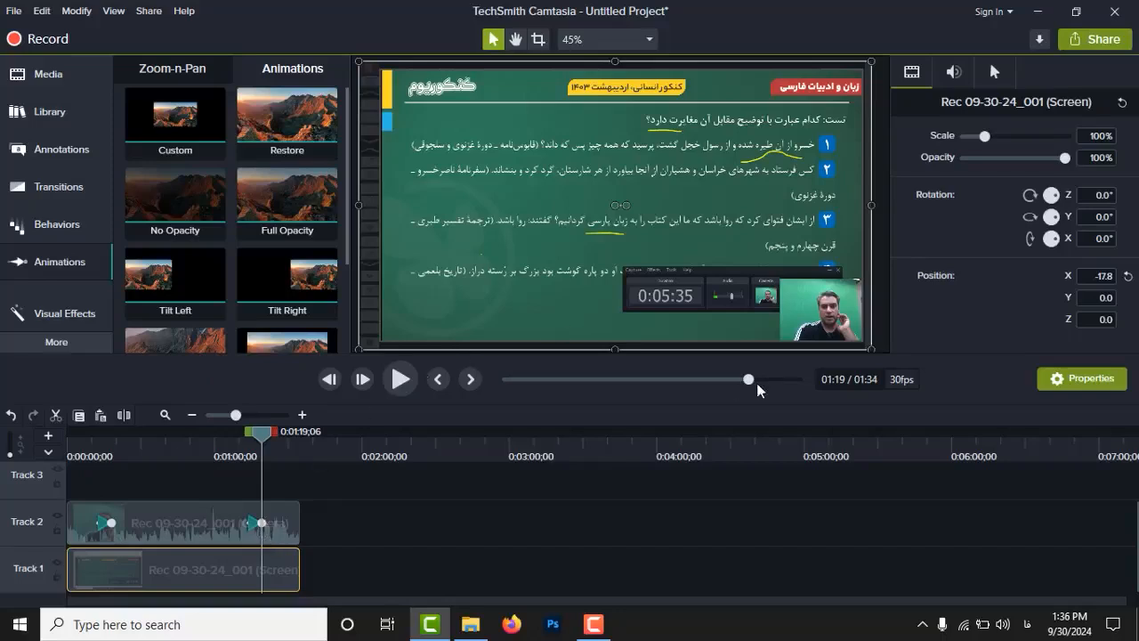
At the second animation's end point, enlarge the camera to about 212.2% and position it at X -39.1, Y 0 to fill the canvas.
left_click(210, 532)
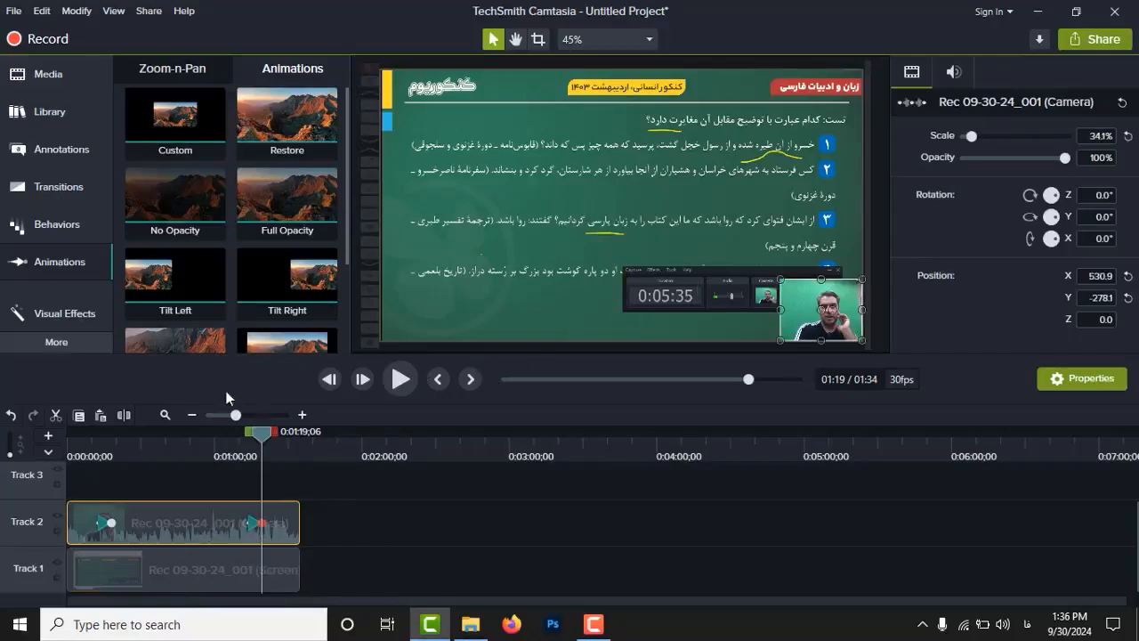
left_click(303, 415)
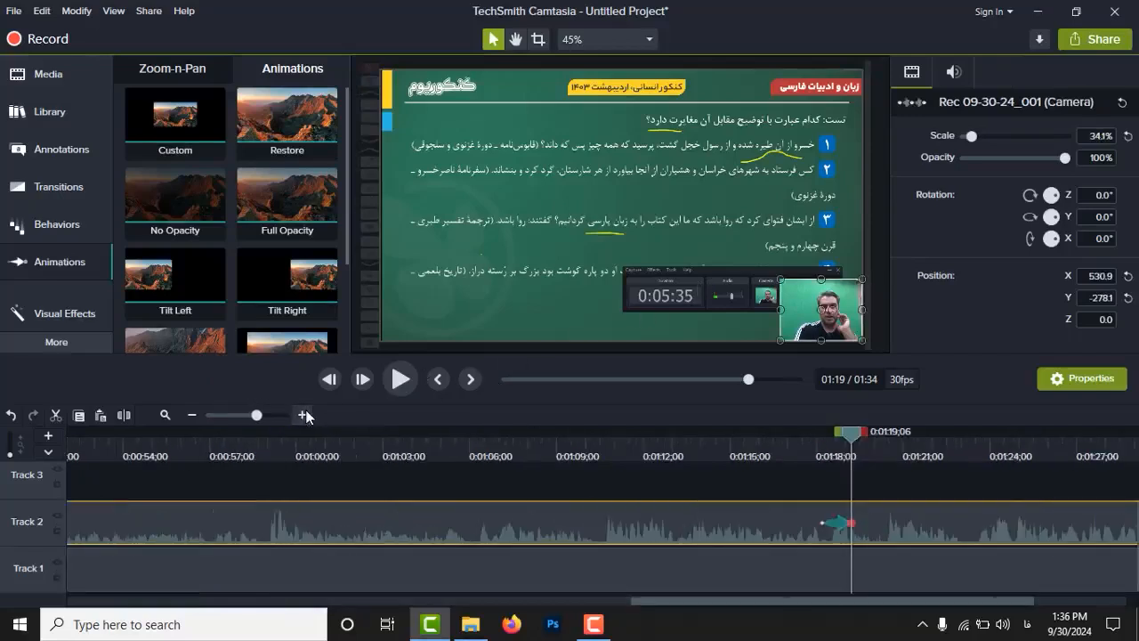
left_click(304, 415)
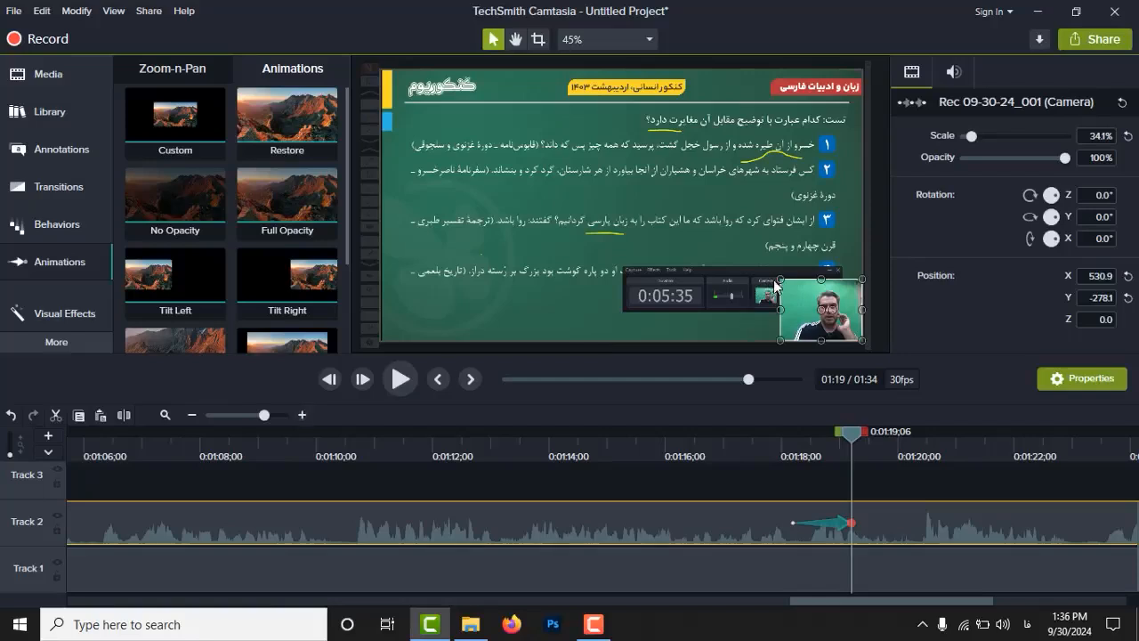
left_click_drag(777, 276, 348, 156)
left_click_drag(537, 116, 537, 164)
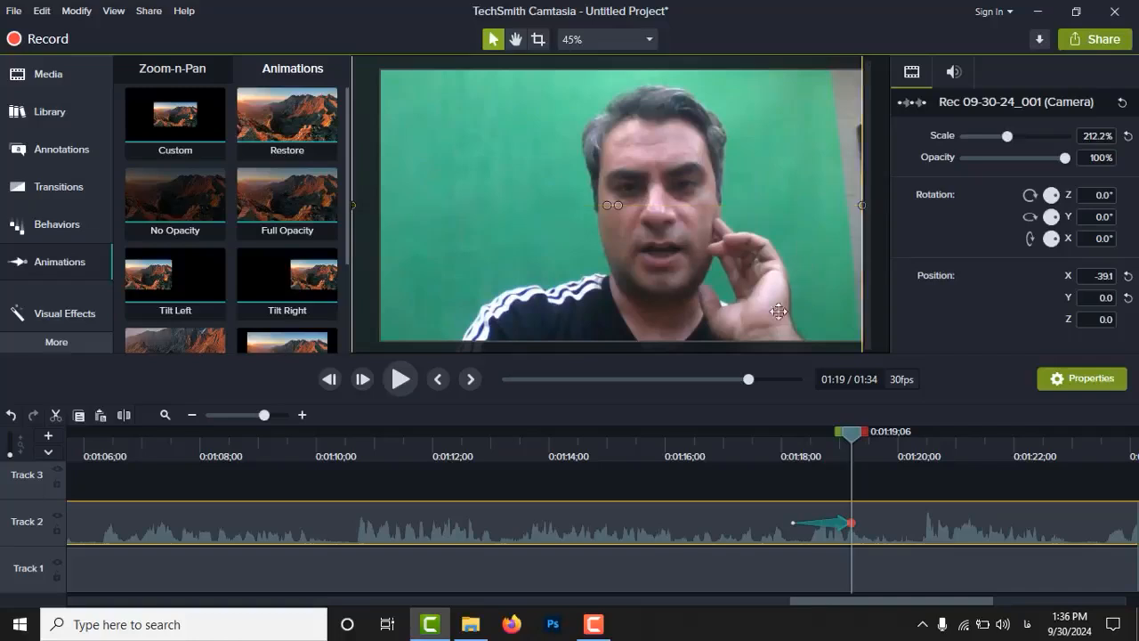
Play the section from 0:01:17;20 to check the camera's second animation from corner picture to full screen.
left_click(762, 440)
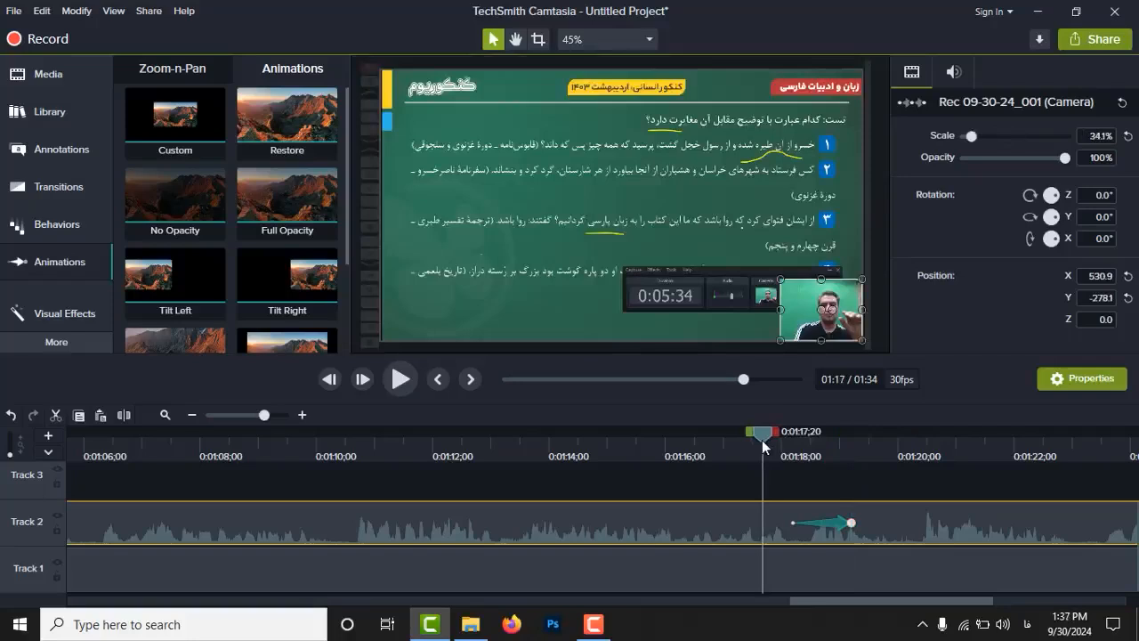
key("space")
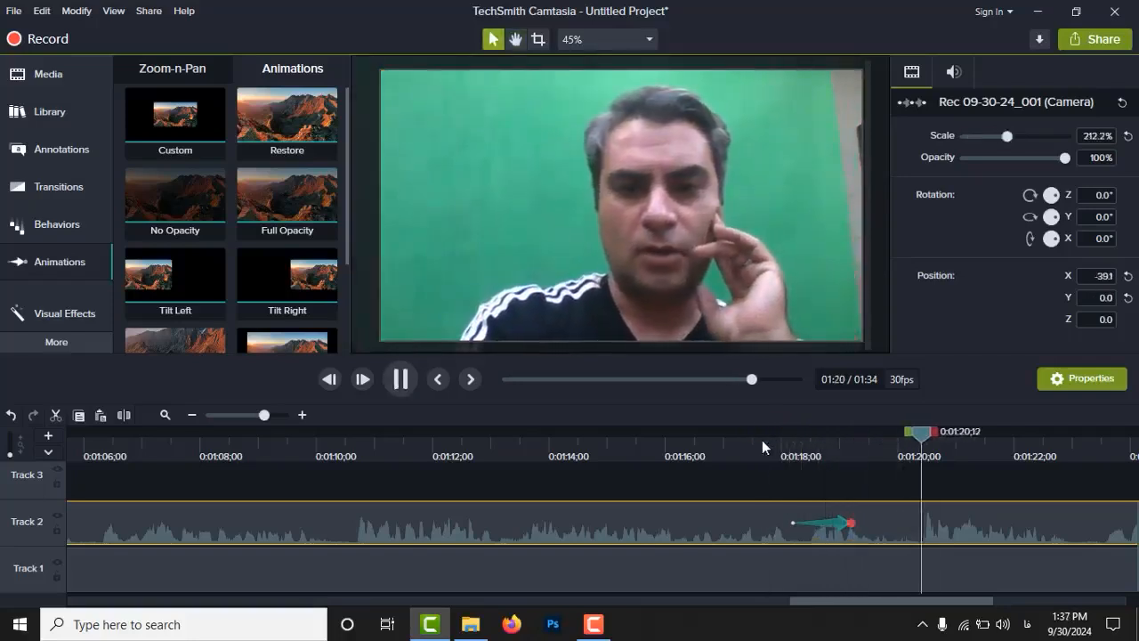
key("space")
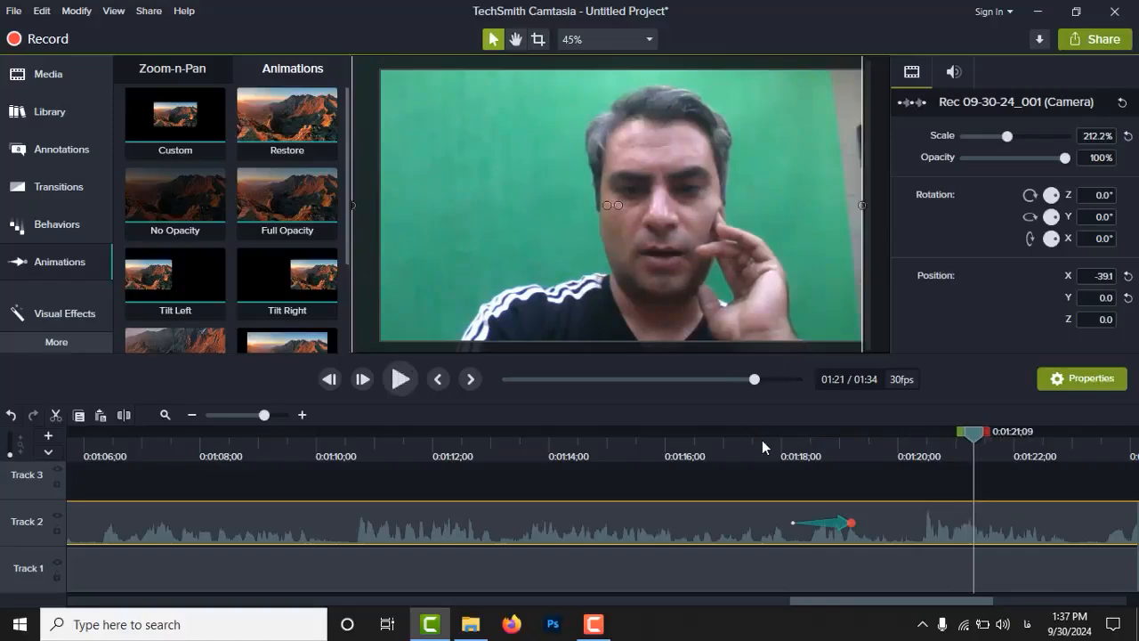
Add the basicthird-01 asset from the library's Lower Thirds to Track 3, over the full-screen camera section after the second animation.
left_click(192, 416)
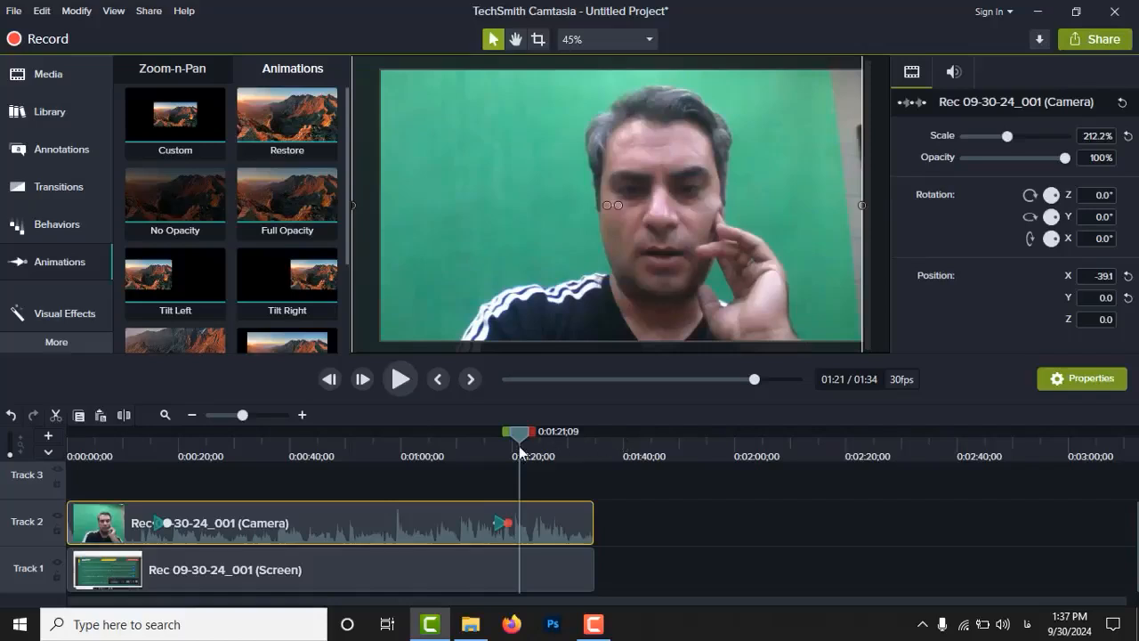
mouse_move(516, 434)
left_mouse_down()
mouse_move(552, 437)
mouse_move(531, 438)
left_mouse_up()
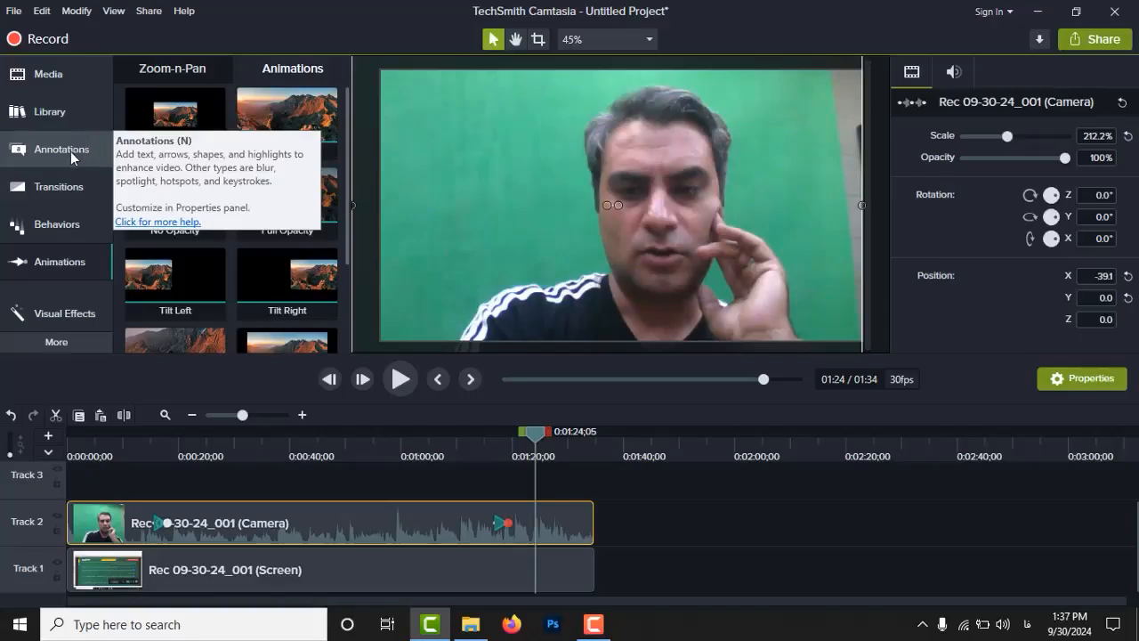
left_click(62, 115)
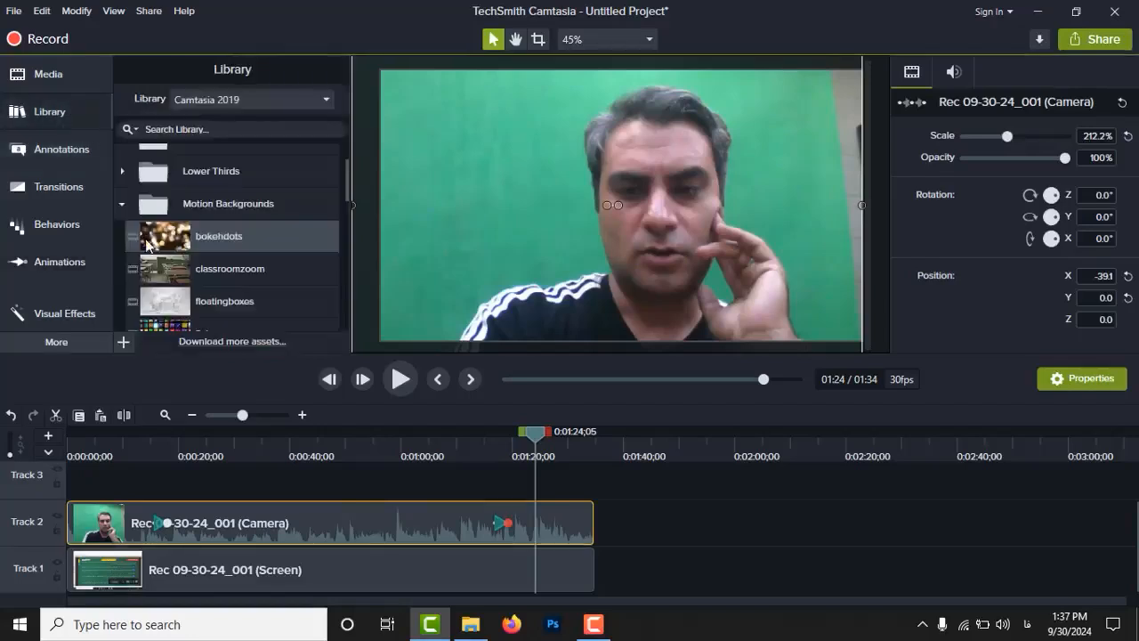
left_click(124, 210)
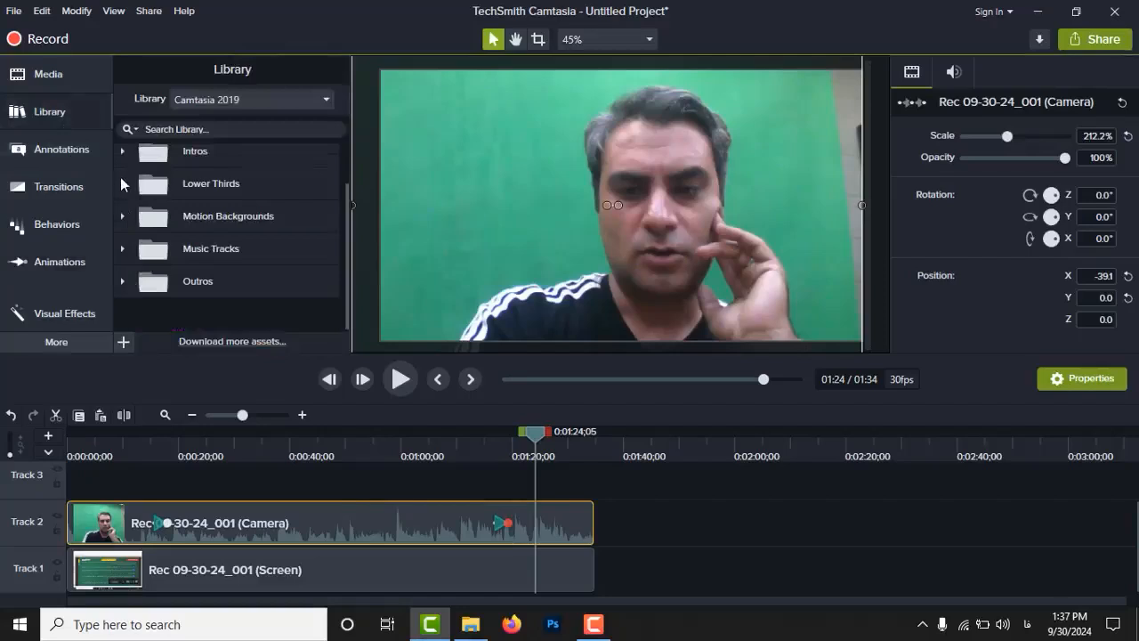
left_click(121, 184)
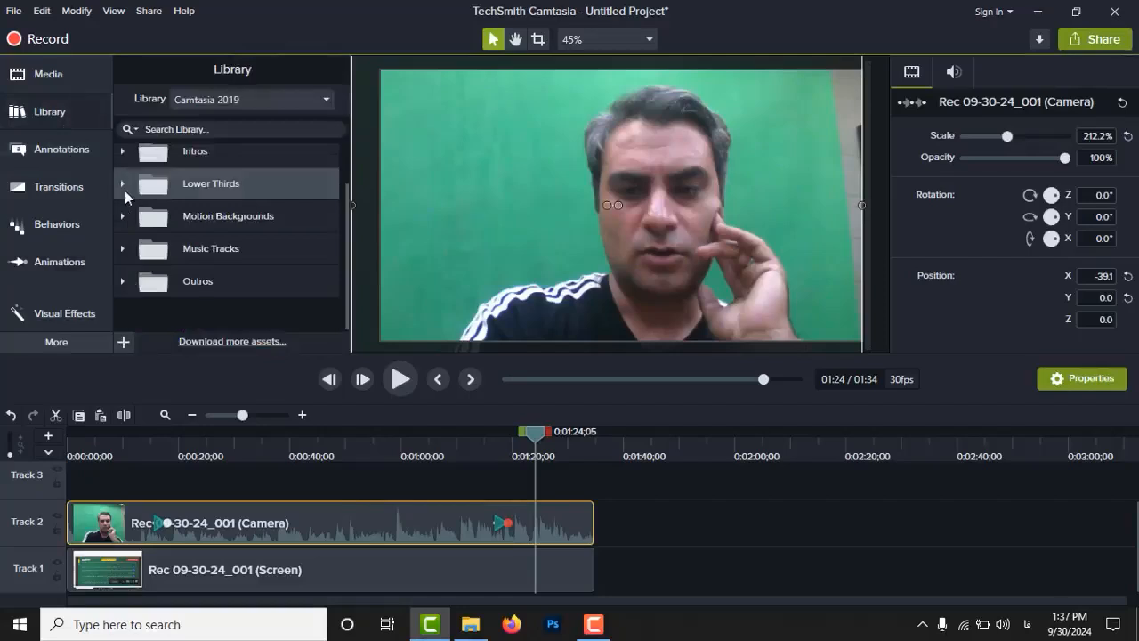
left_click(123, 185)
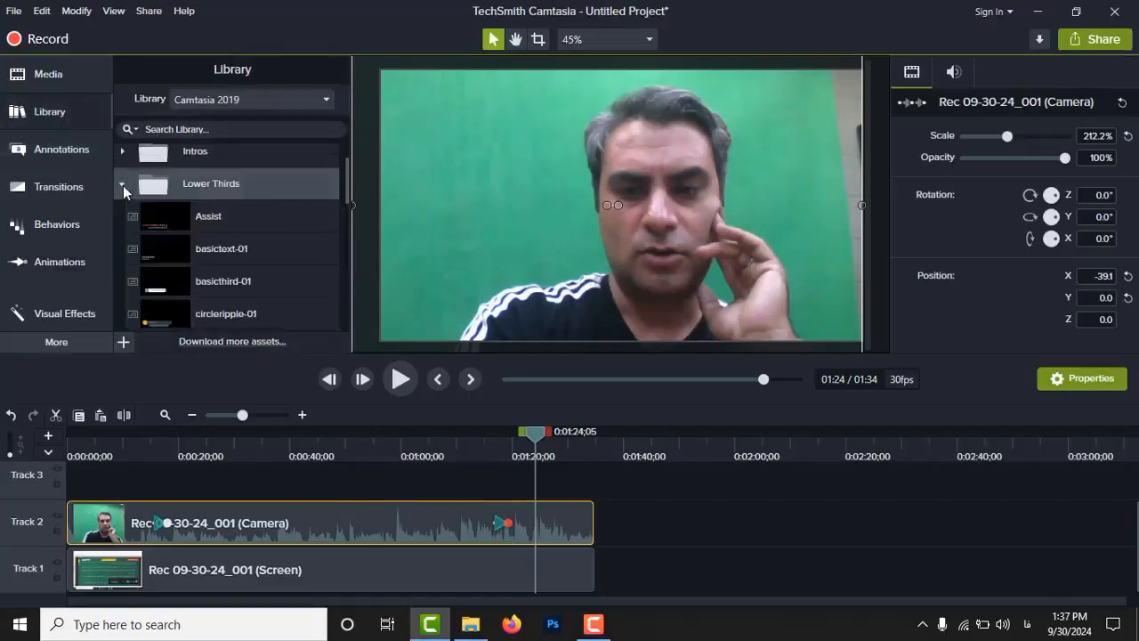
left_click(227, 282)
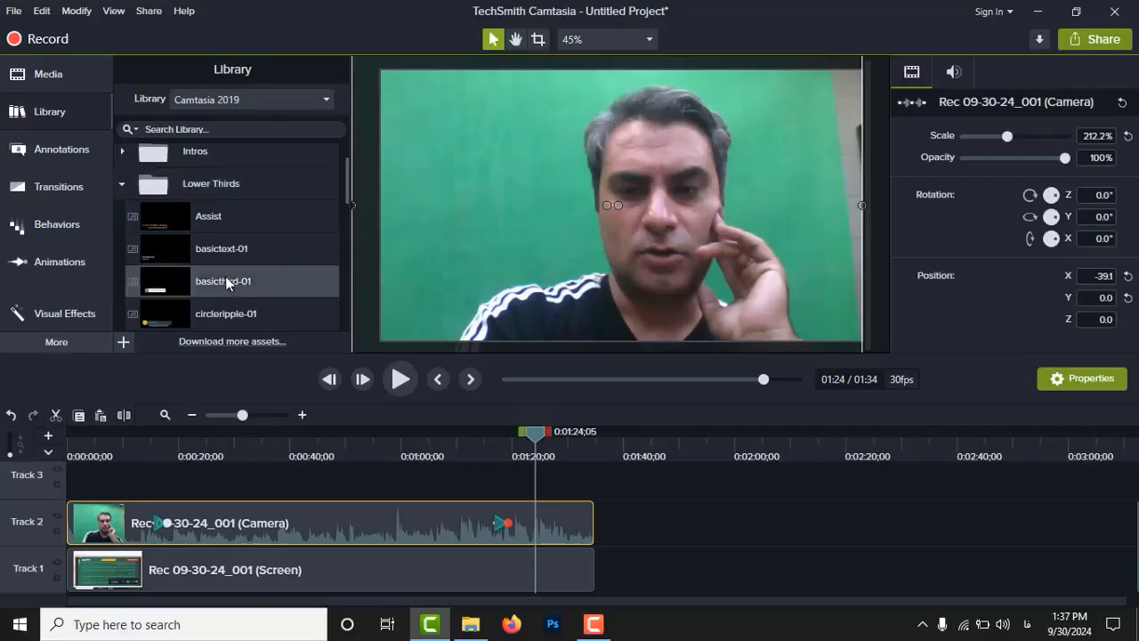
left_click_drag(227, 282, 555, 500)
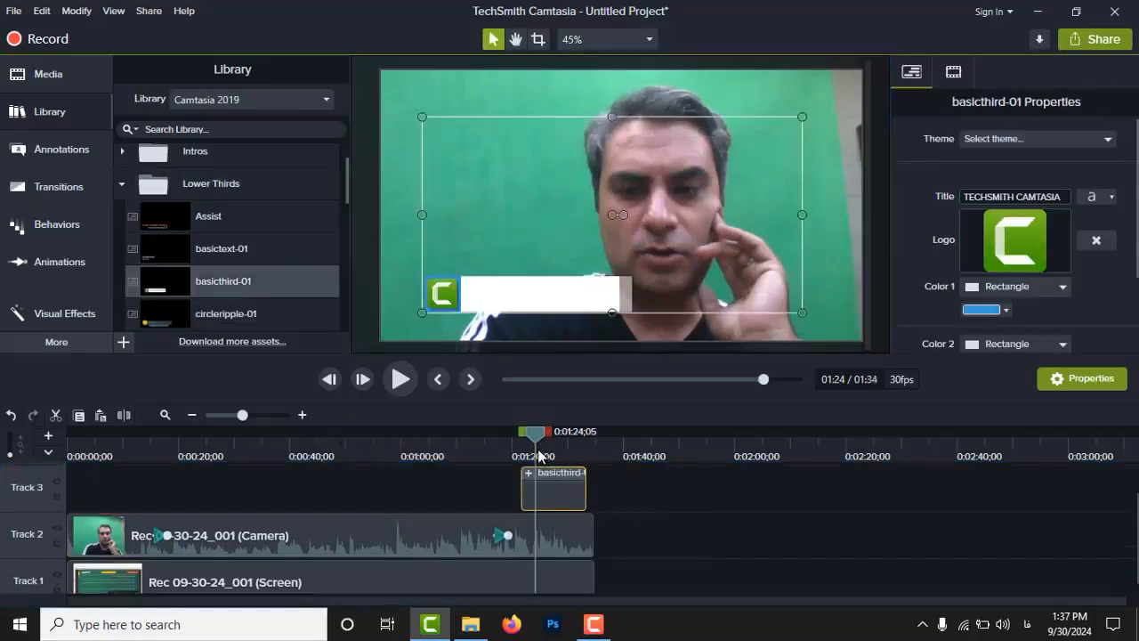
Replace the lower third's TECHSMITH CAMTASIA text with the presenter's full name in Persian.
left_click_drag(534, 438, 554, 436)
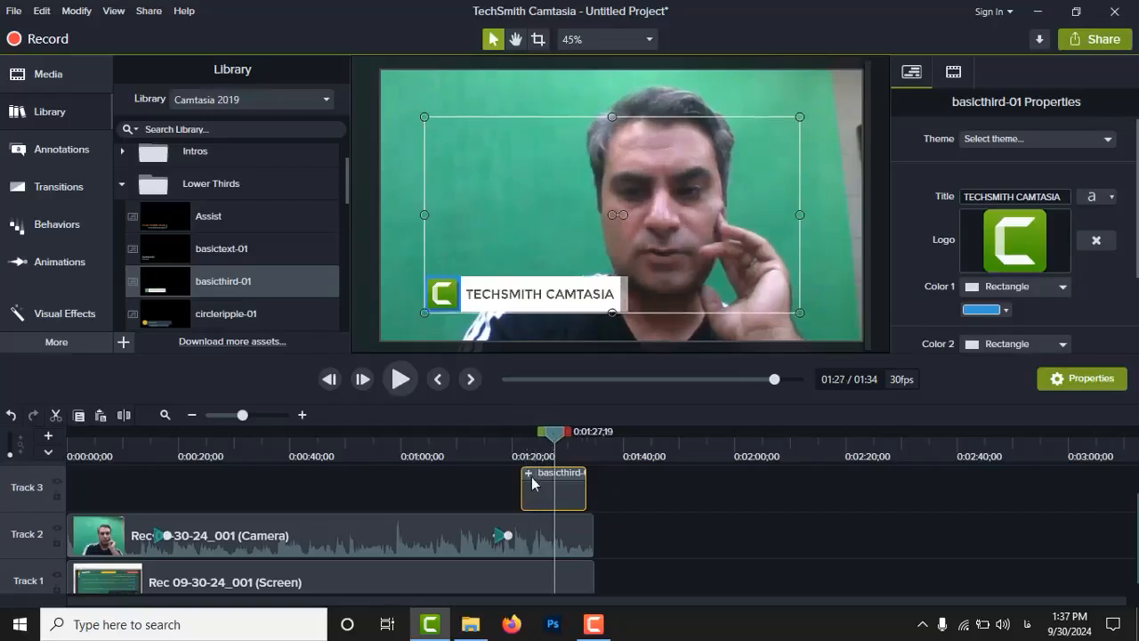
double_click(478, 292)
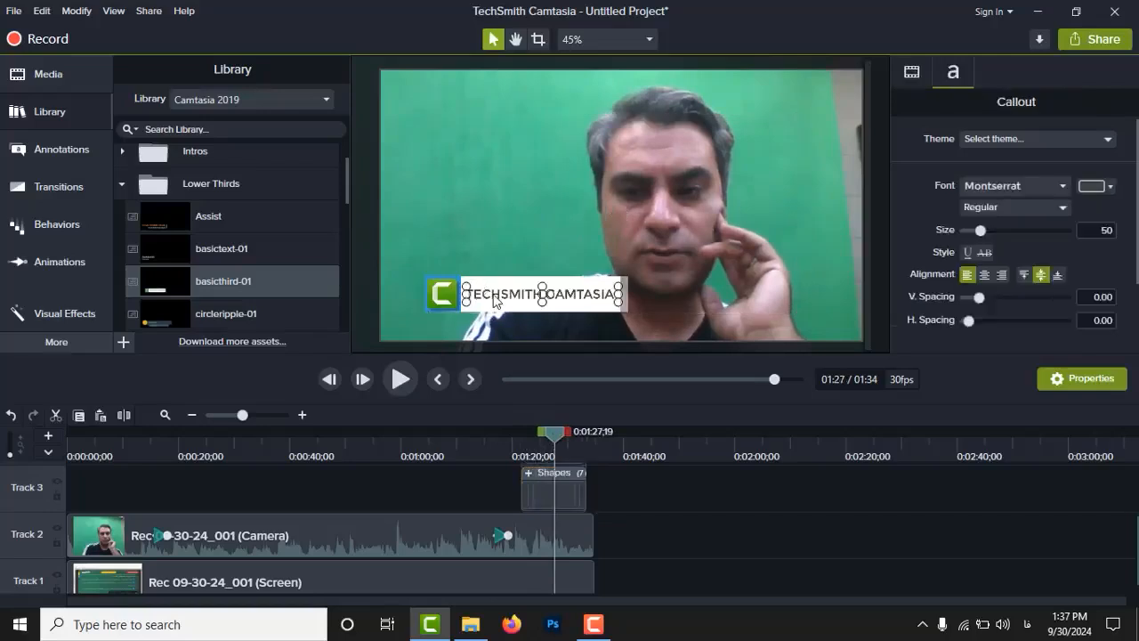
double_click(492, 294)
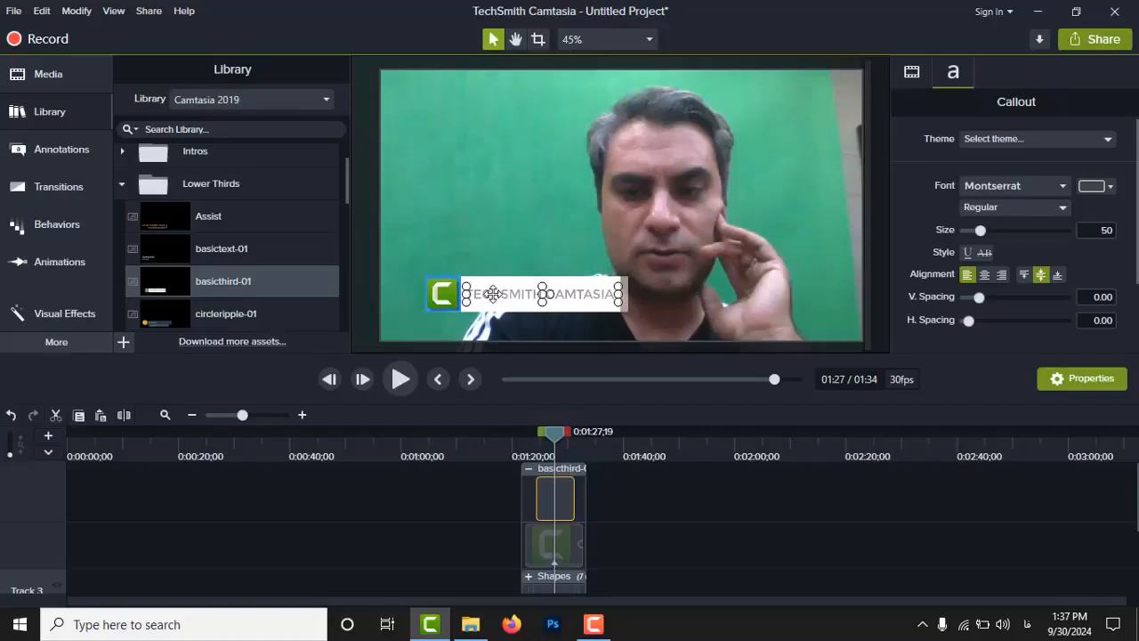
key("Delete")
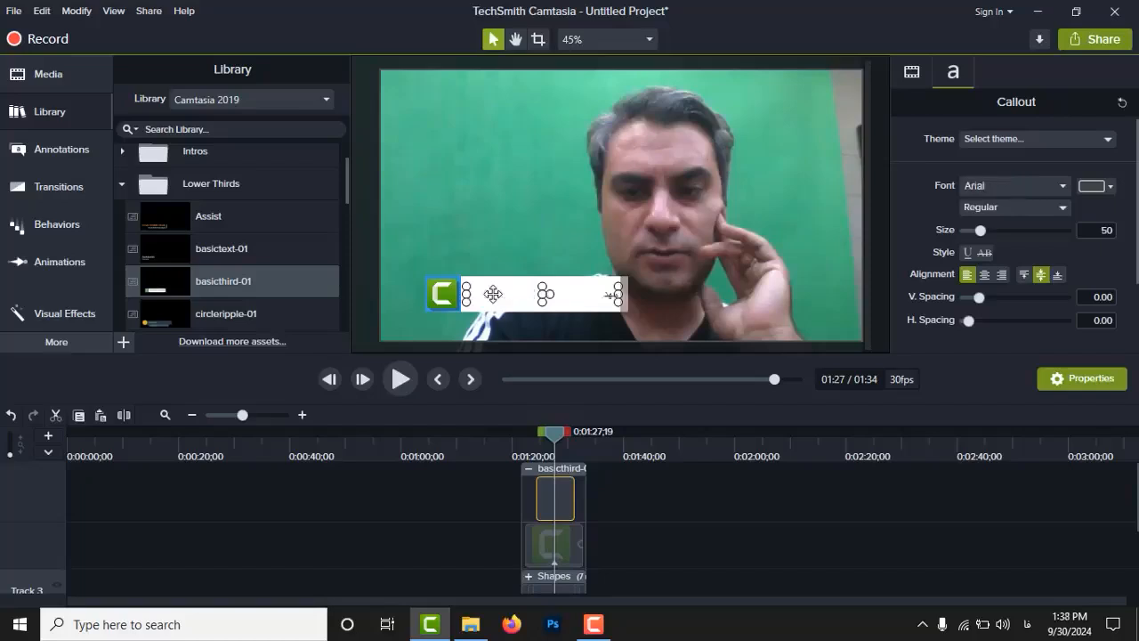
type("مهدی منصوری")
left_click(639, 504)
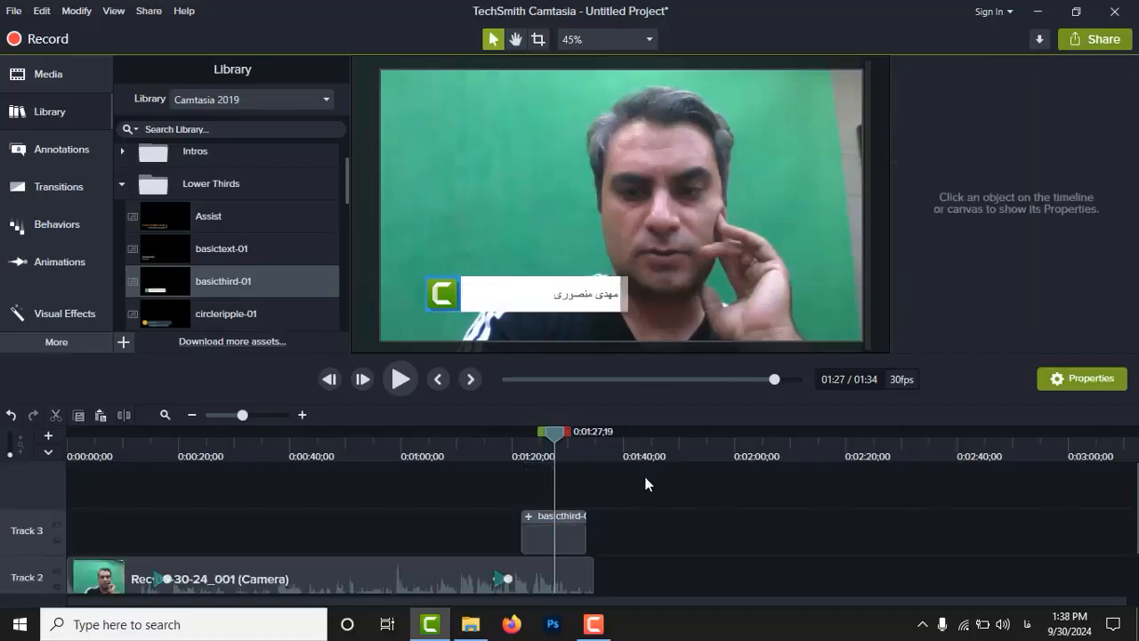
Change the font of the lower third's name text from Arial to an EntezareZohoor typeface.
left_click(546, 530)
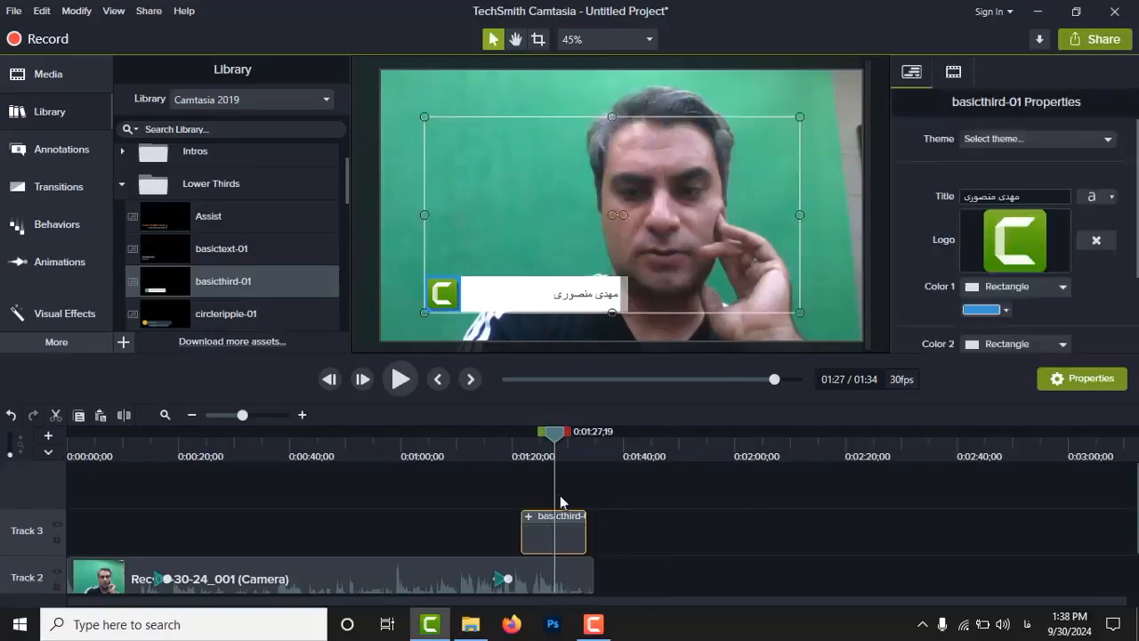
left_click(528, 517)
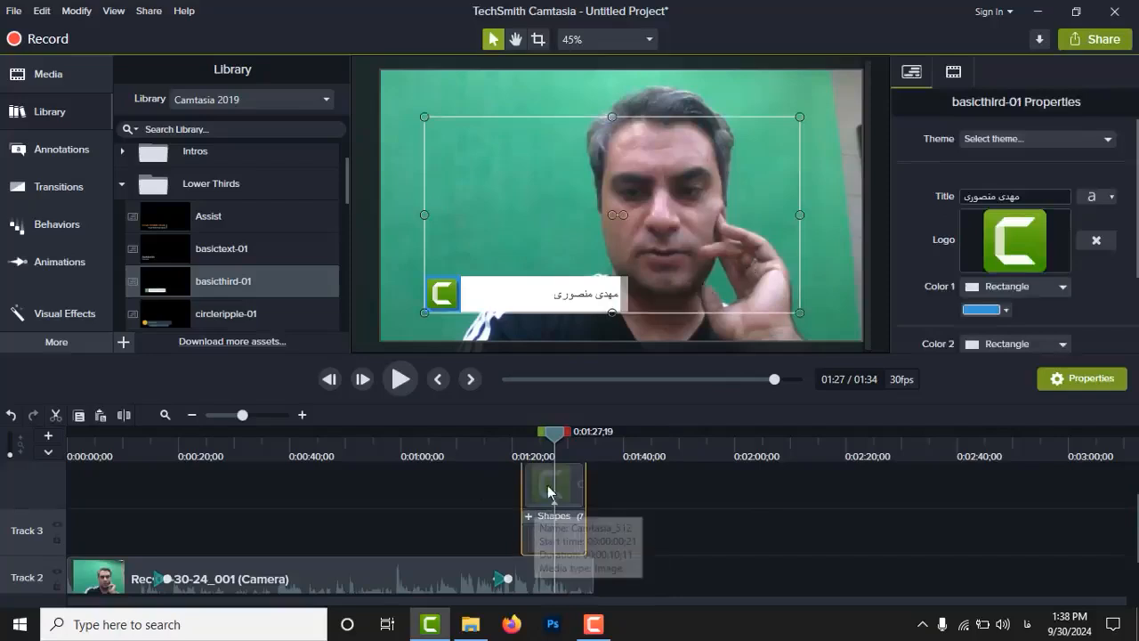
left_click(526, 519)
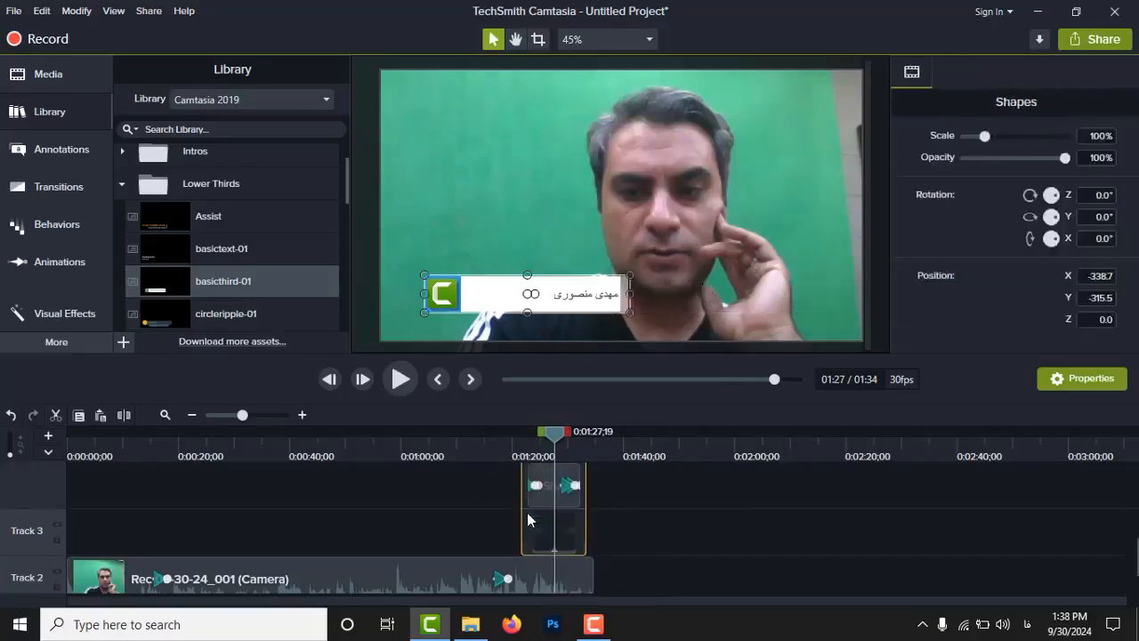
left_click(578, 295)
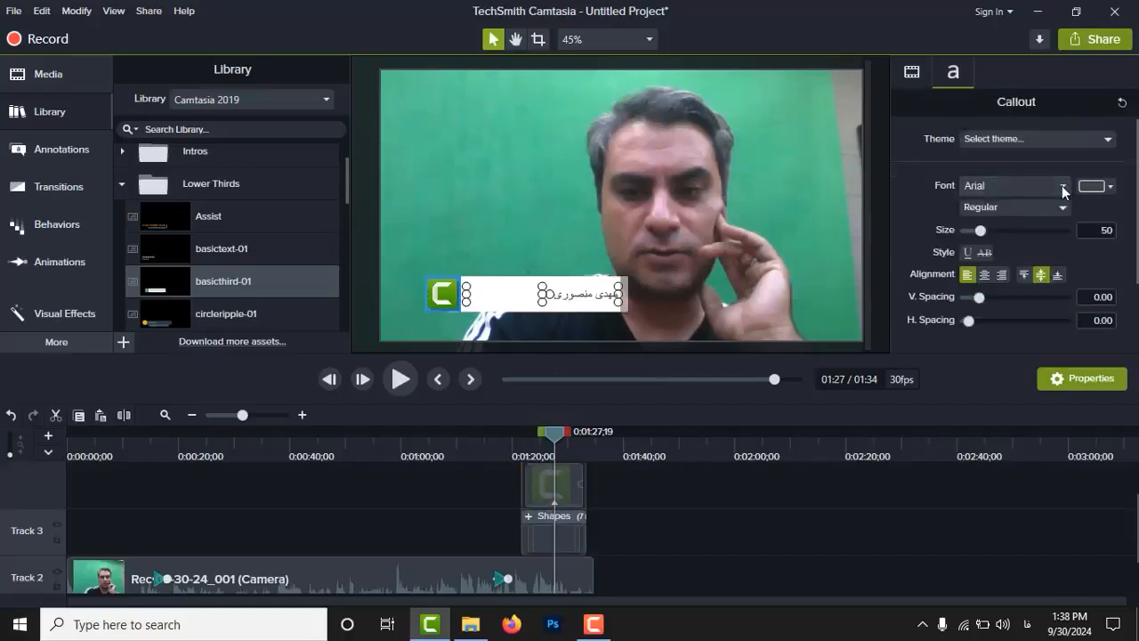
left_click(1061, 185)
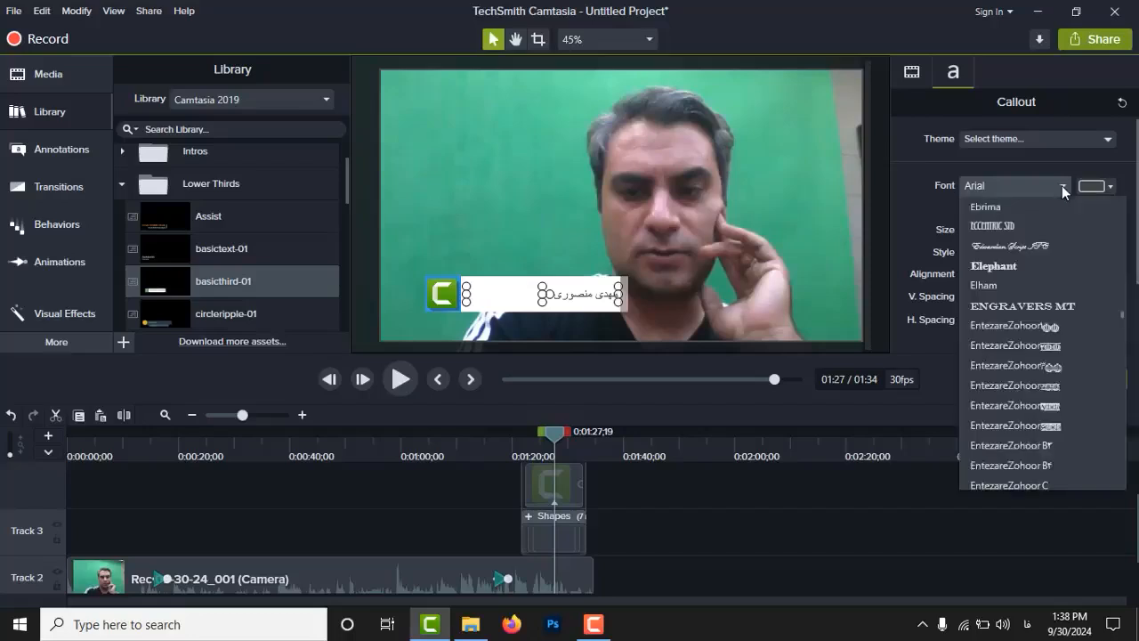
left_click(1040, 350)
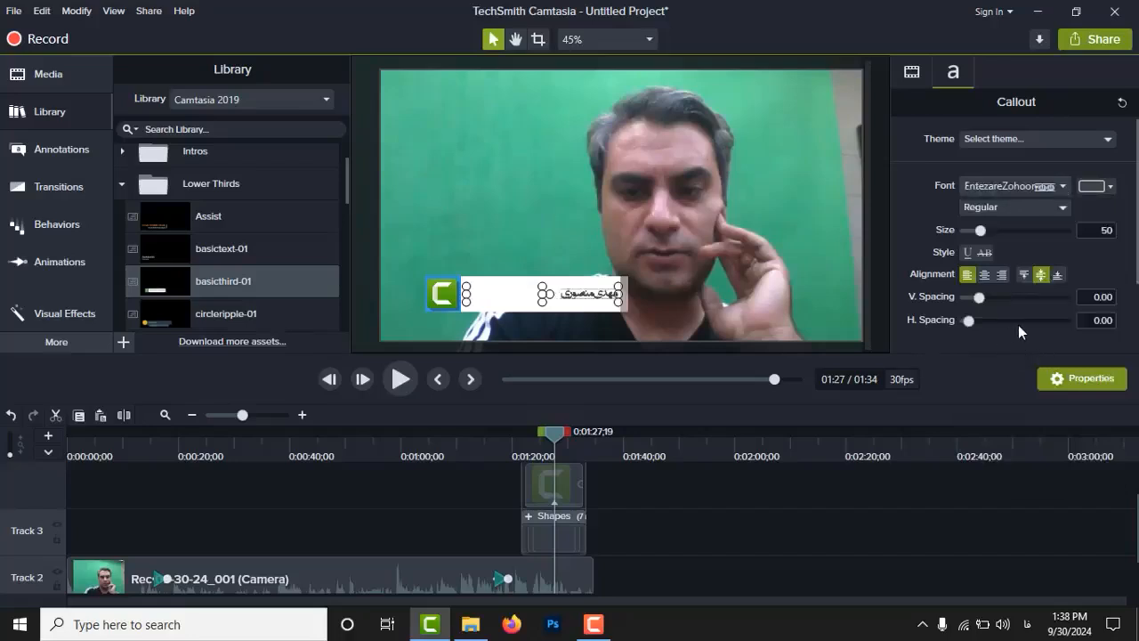
Center the lower third's name text horizontally and set its font size to 80.
left_click(1001, 278)
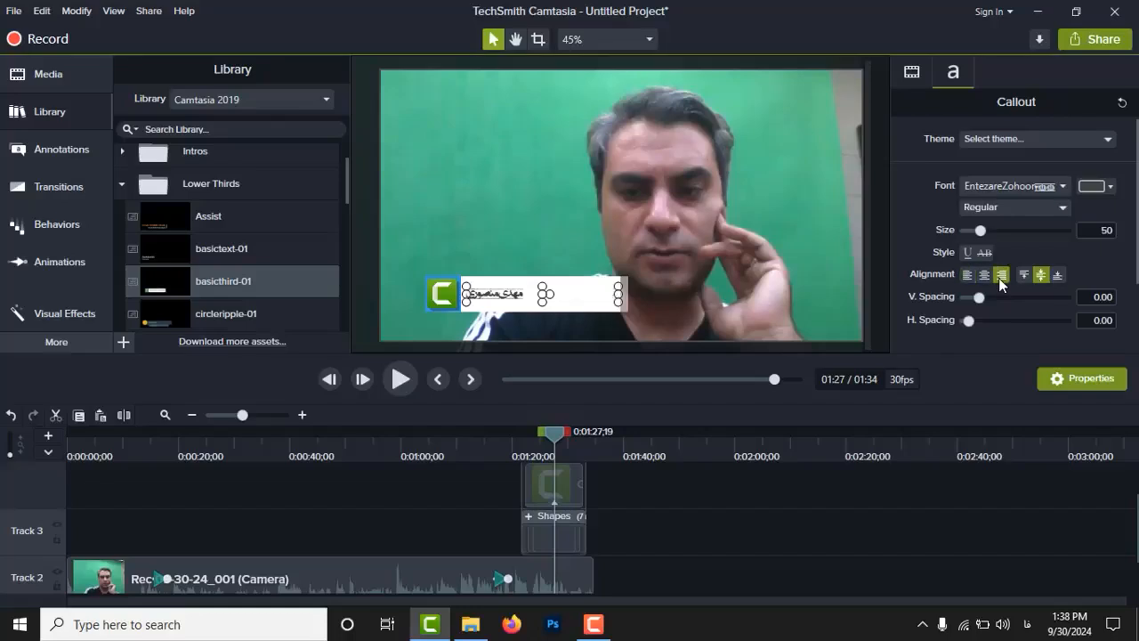
left_click(983, 275)
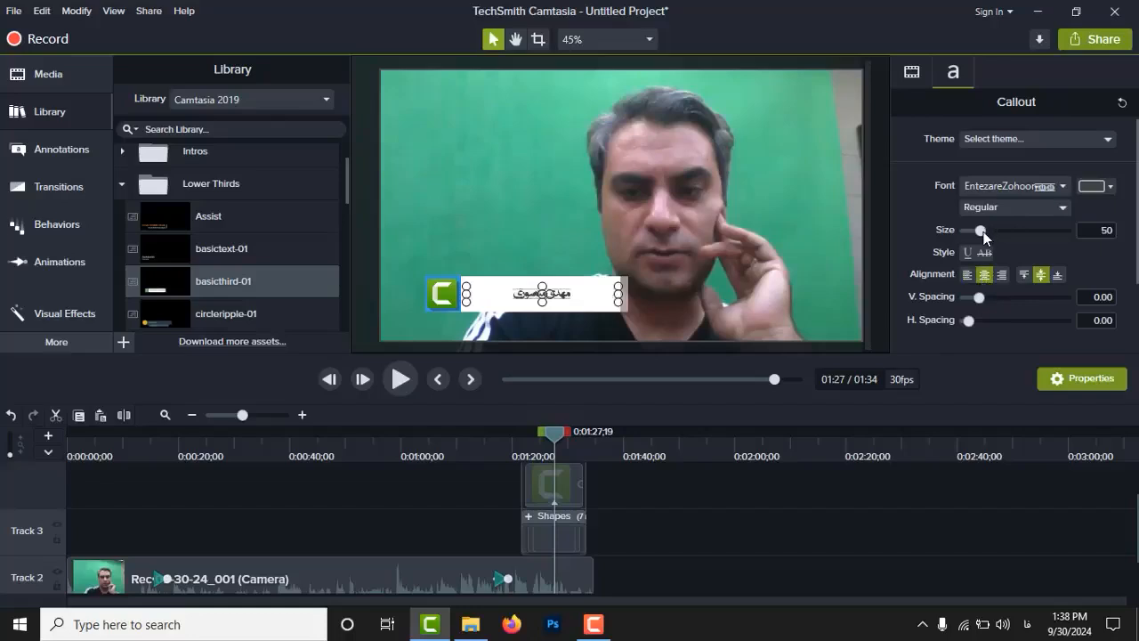
left_click_drag(983, 233, 995, 230)
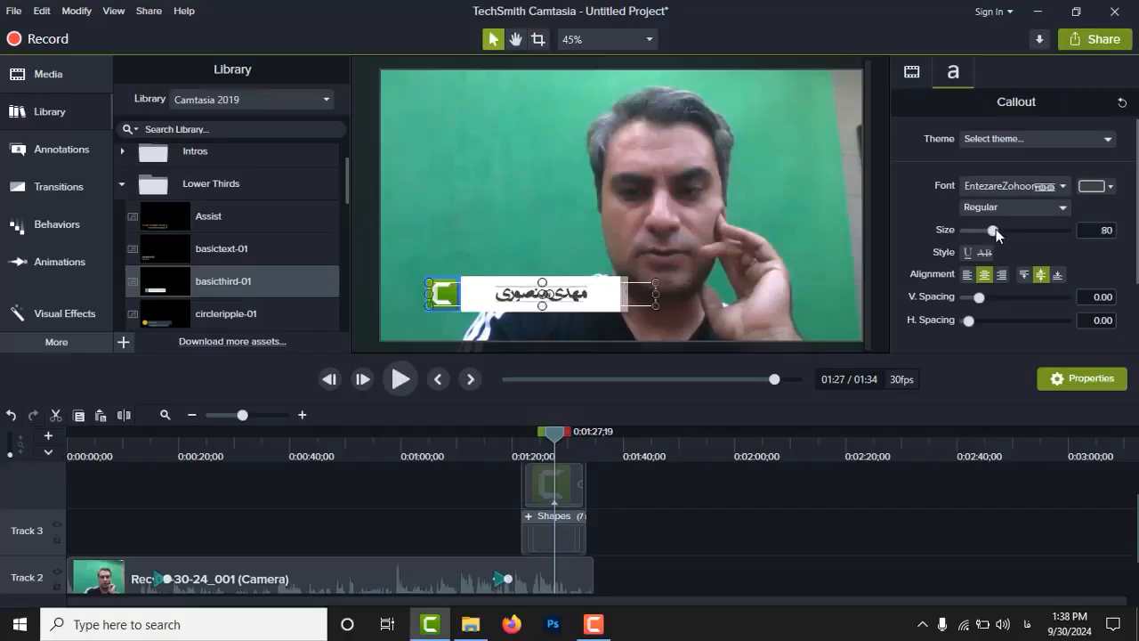
left_click(749, 509)
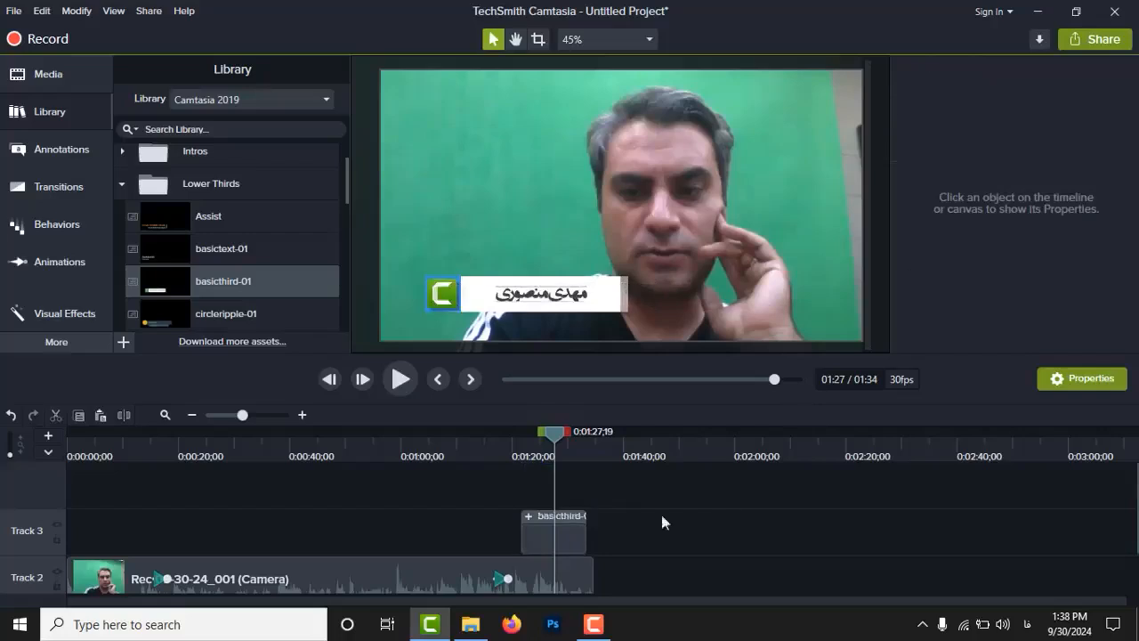
Play the section around the lower third to check how the name title appears over the camera.
left_click(504, 449)
key("space")
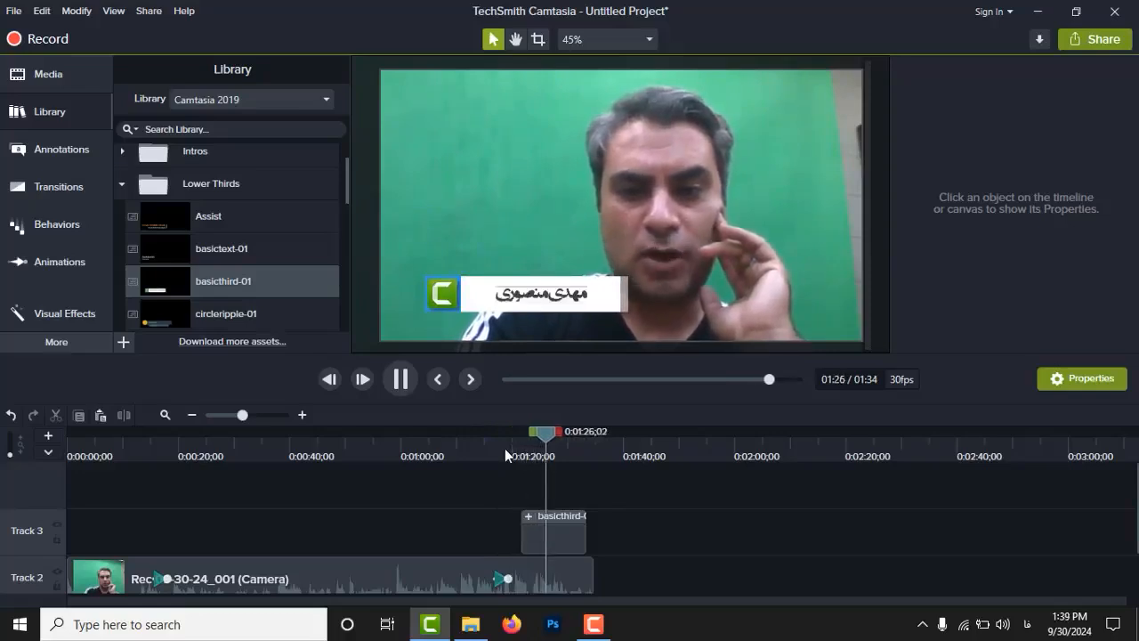
key("space")
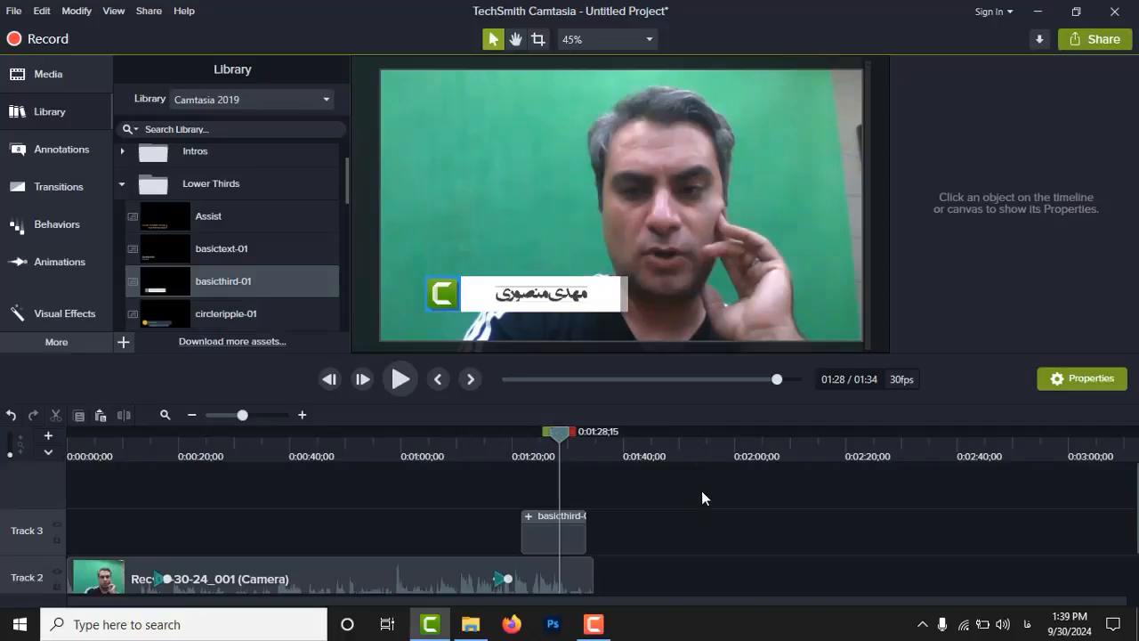
Move the playhead to 0:01:35;03, just past the end of the clips, to check where the project ends.
left_click(301, 415)
left_click(301, 414)
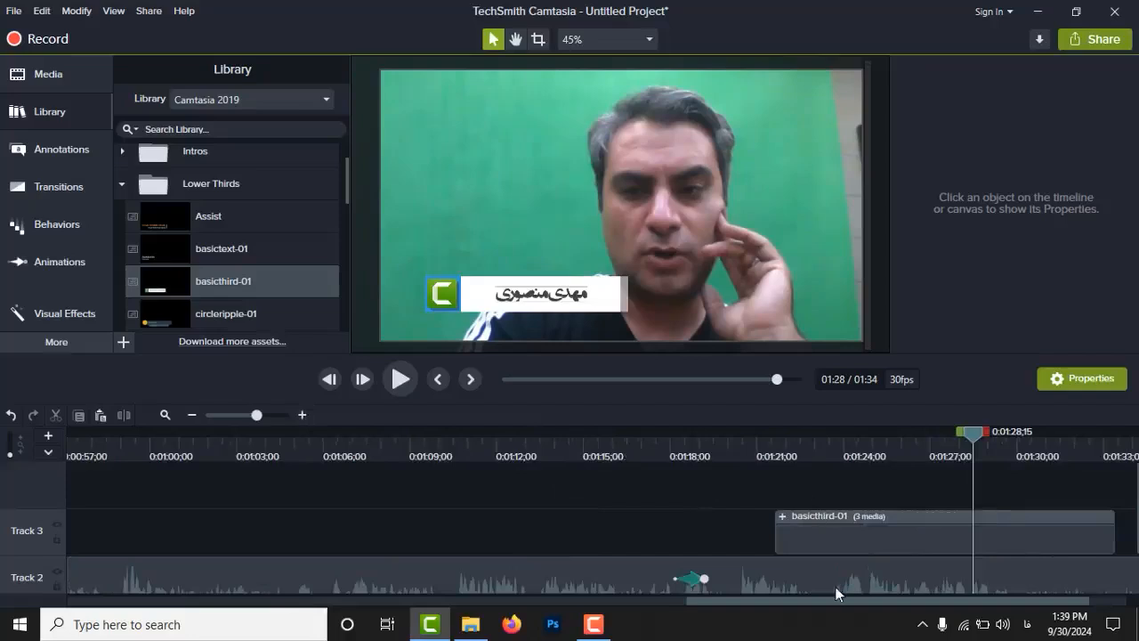
left_click_drag(845, 603, 923, 608)
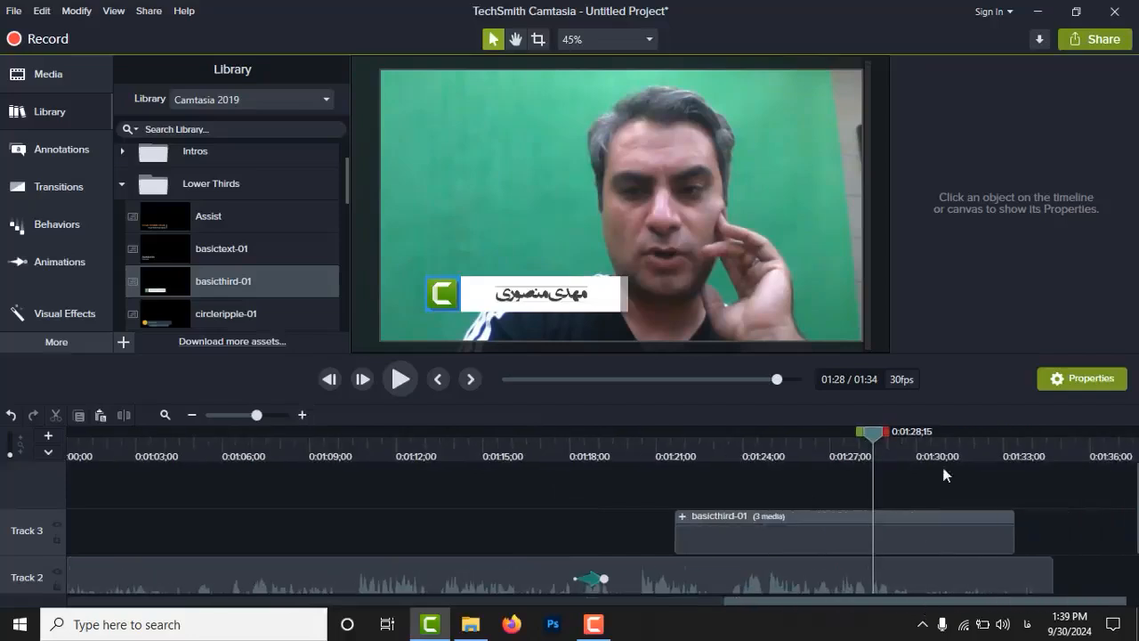
left_click_drag(985, 438, 1064, 444)
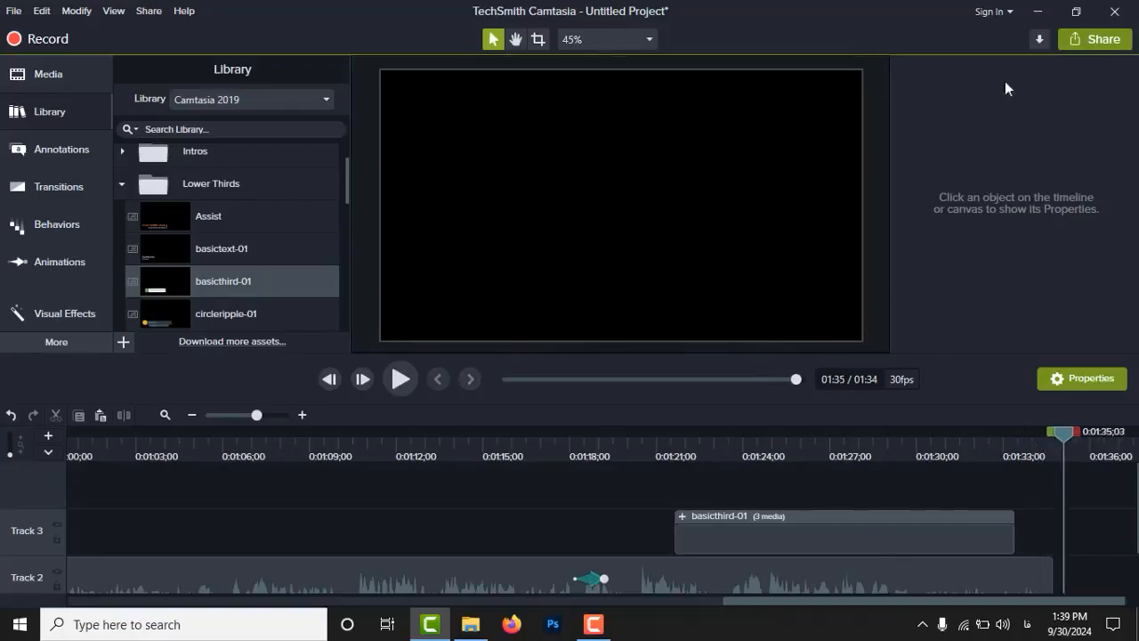
Start exporting the project to a local file with custom production settings in the MP4 - Smart Player (HTML5) format.
left_click(1091, 46)
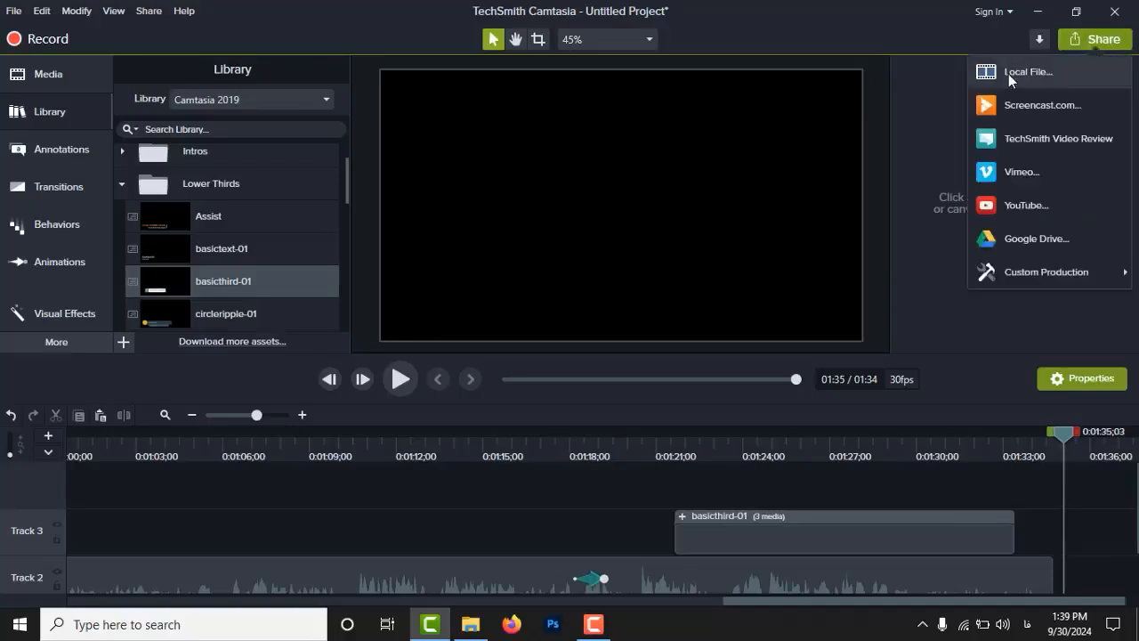
left_click(1017, 78)
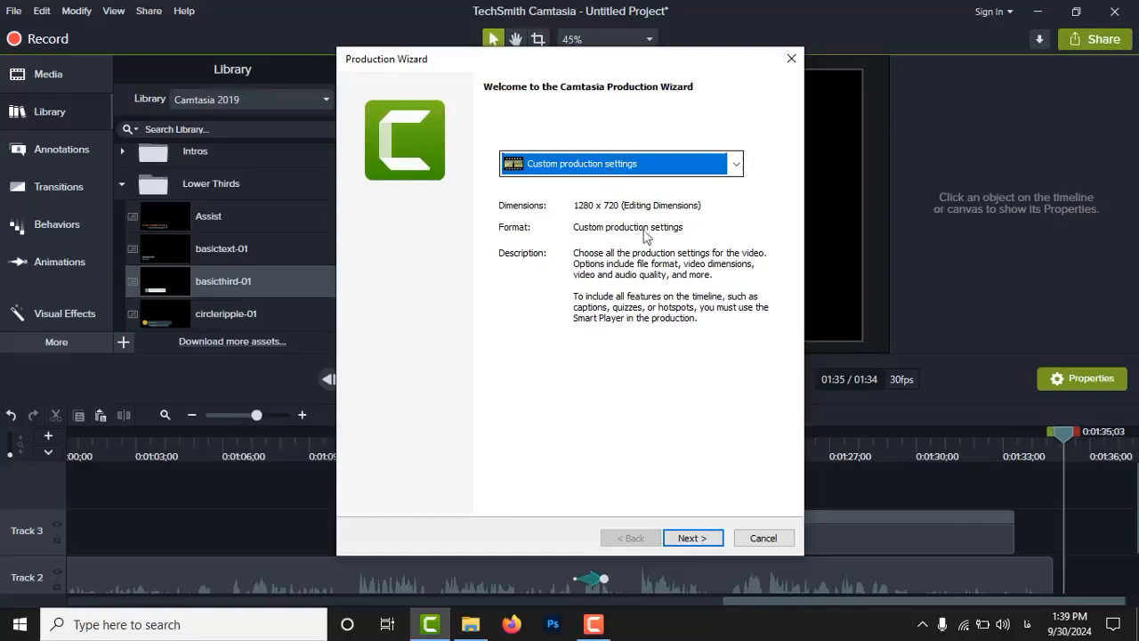
left_click(710, 538)
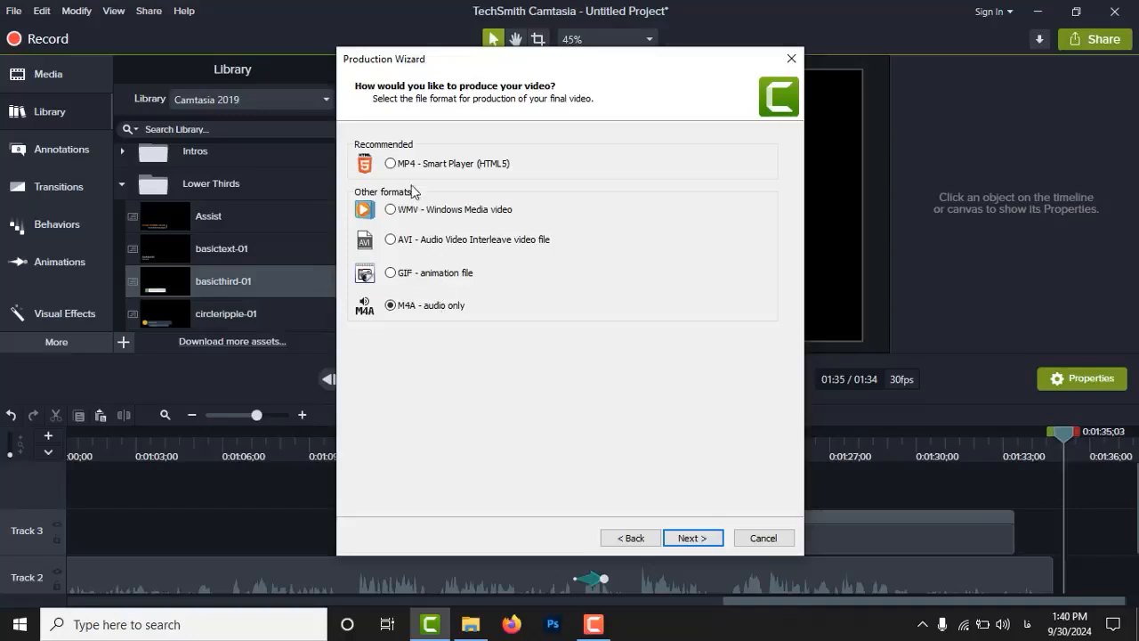
left_click(390, 165)
left_click(701, 537)
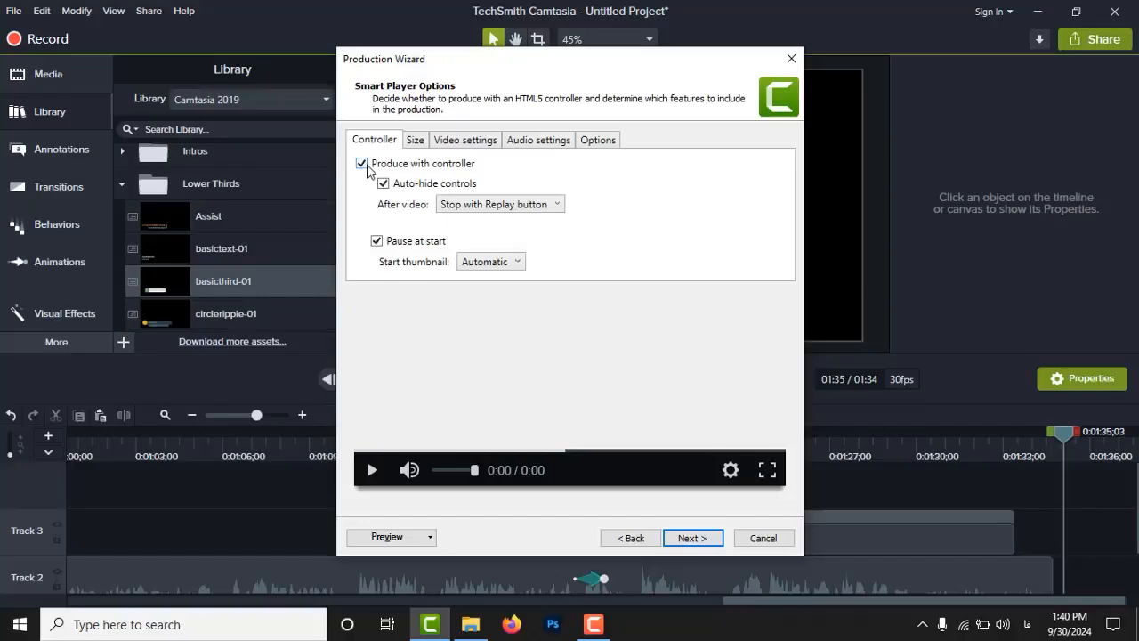
Turn off producing with a controller and set the video's encoding quality to 35%.
left_click(362, 164)
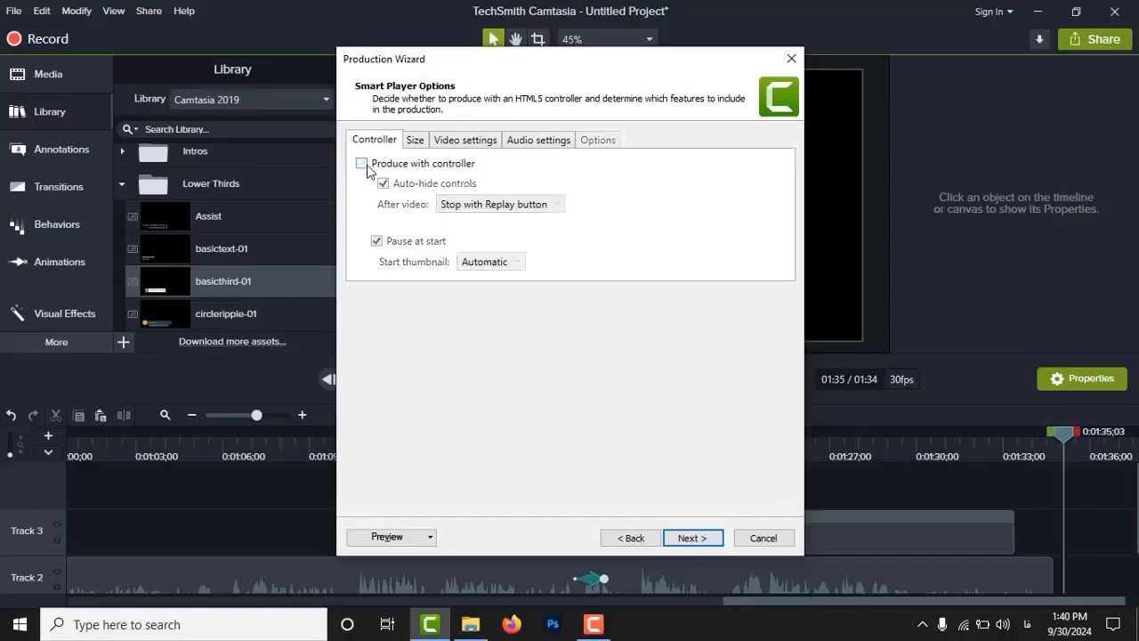
left_click(423, 142)
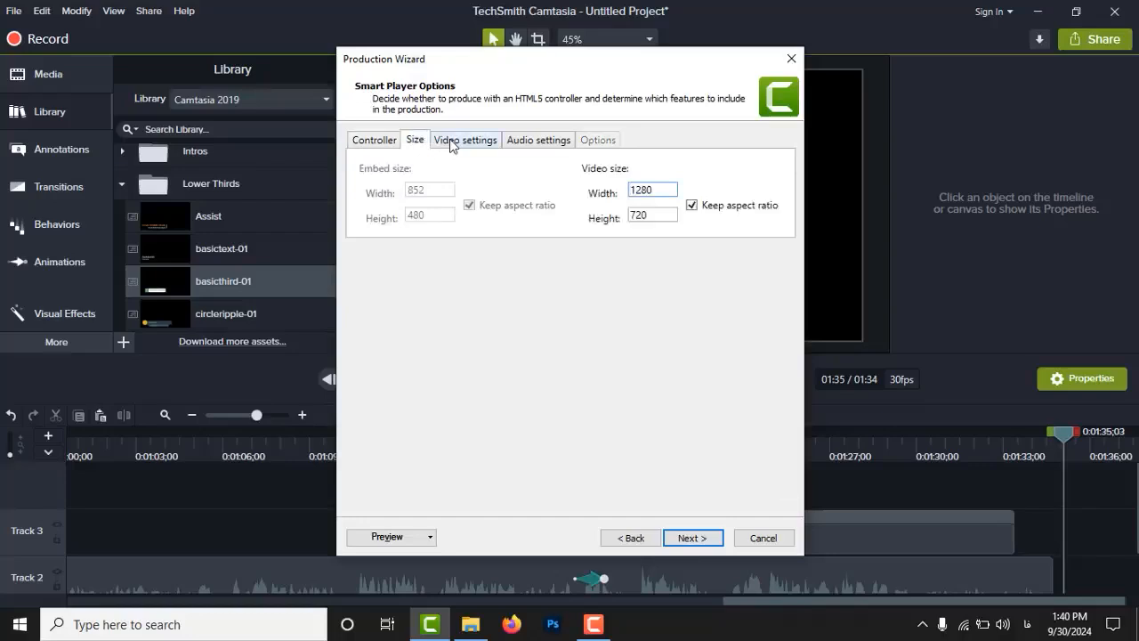
left_click(450, 143)
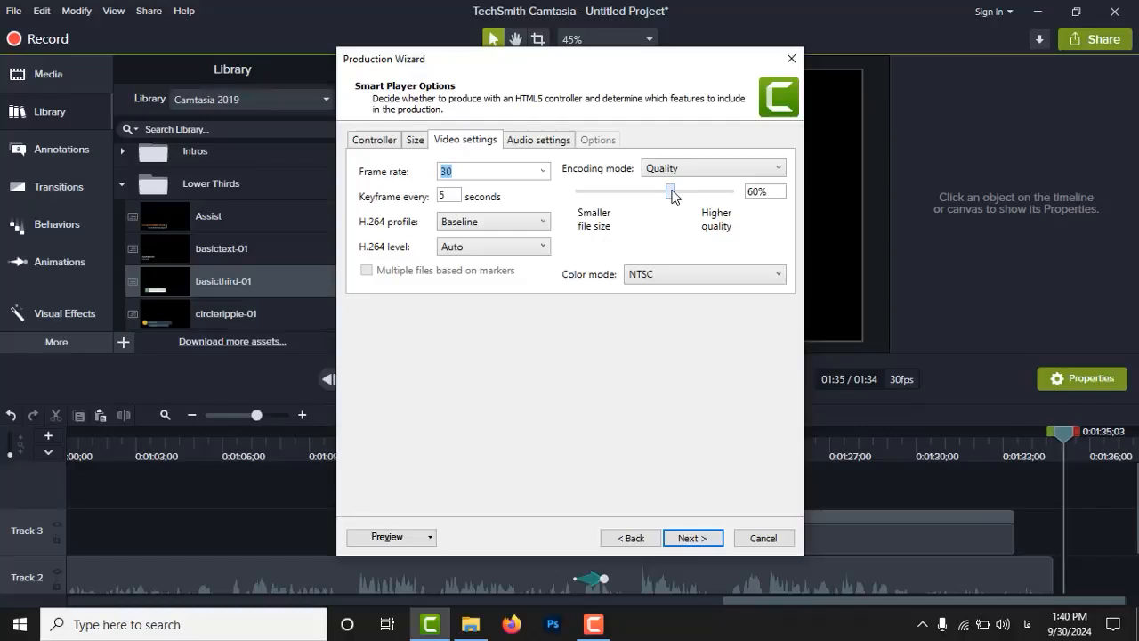
left_click_drag(673, 196, 629, 194)
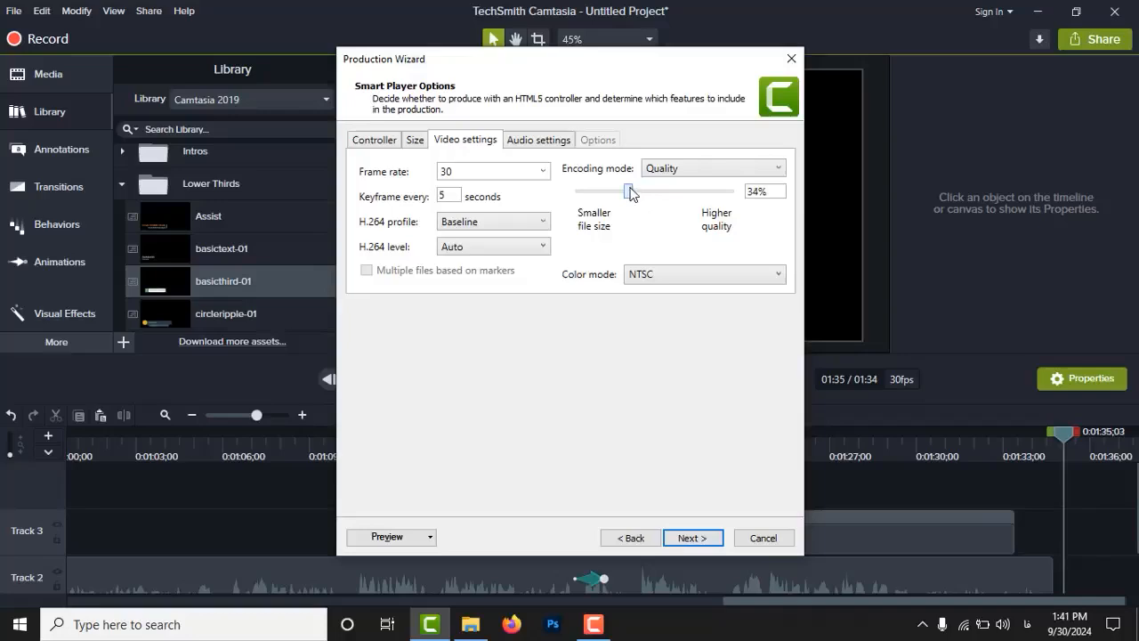
left_click_drag(630, 194, 631, 194)
Review the audio and video settings, then proceed through the video options to the output file settings without adding a watermark.
left_click(534, 142)
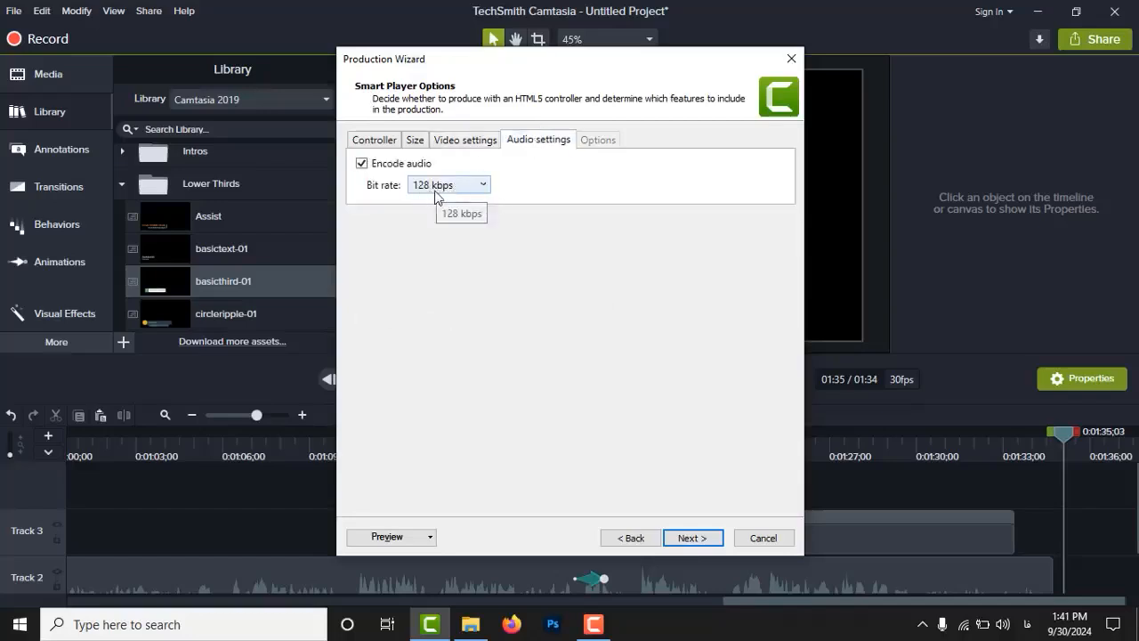
left_click(466, 142)
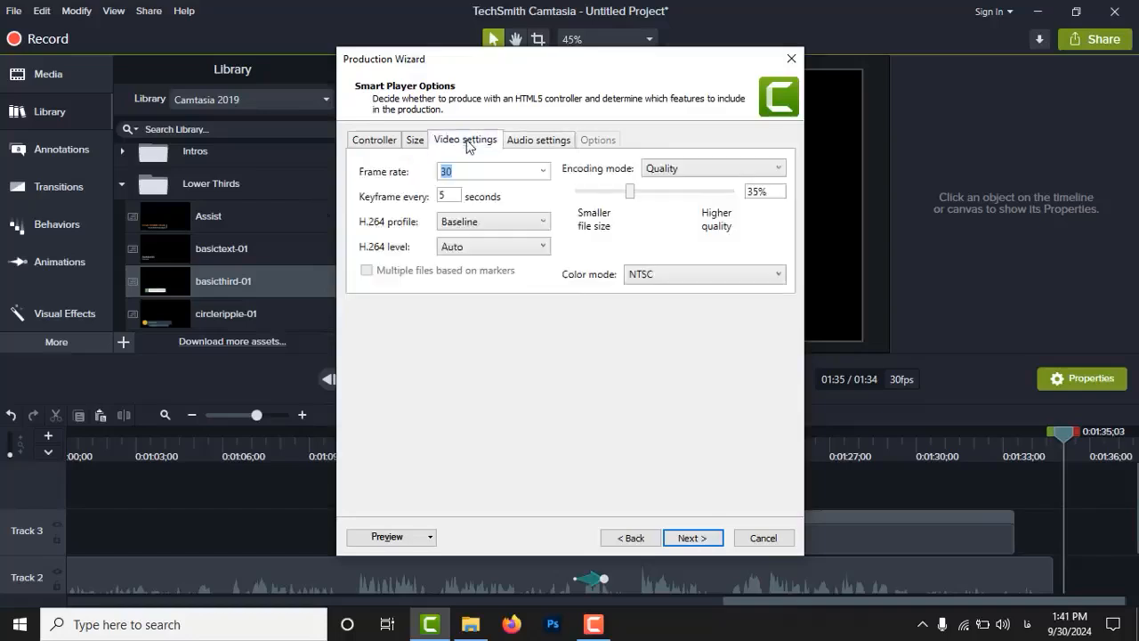
left_click(707, 539)
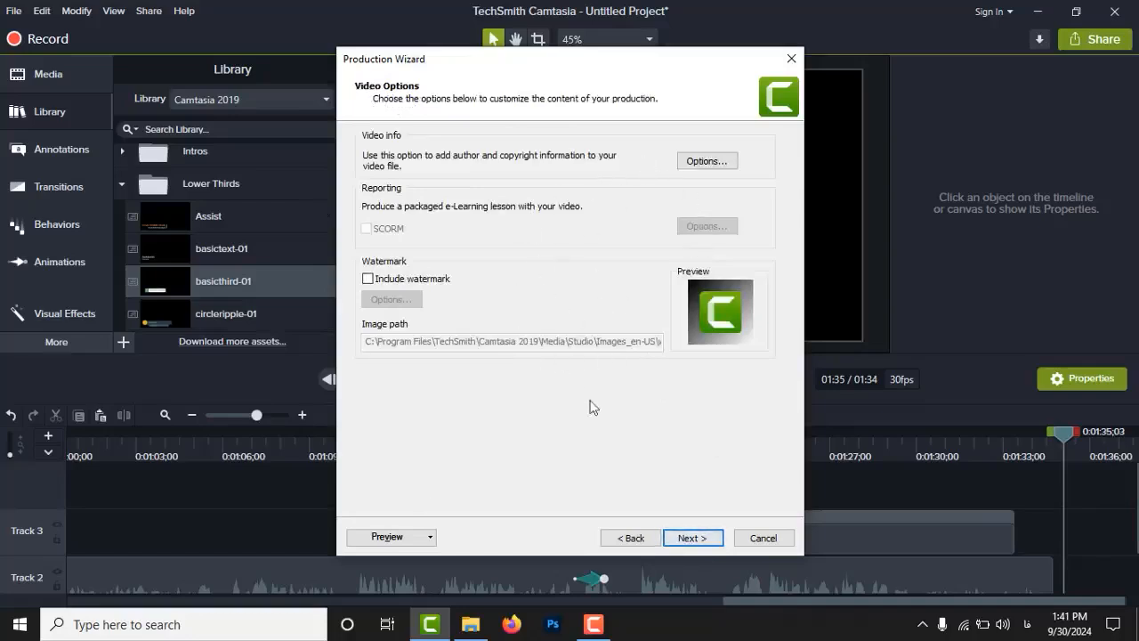
left_click(709, 537)
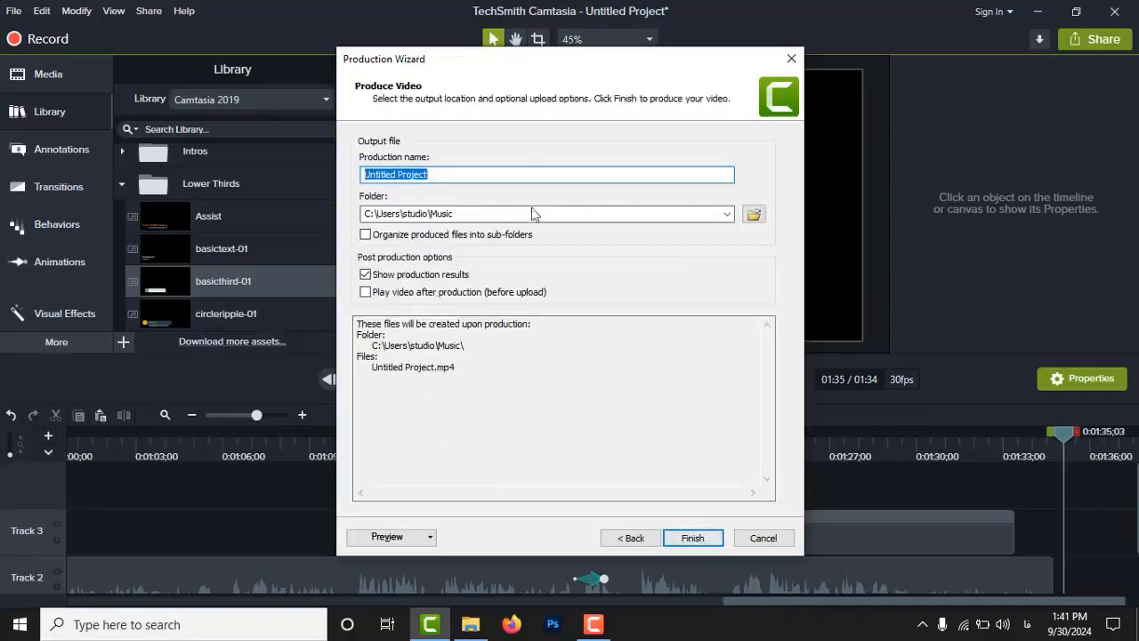
Set the output file to 113 in MP4 format in the Music folder.
left_click(754, 214)
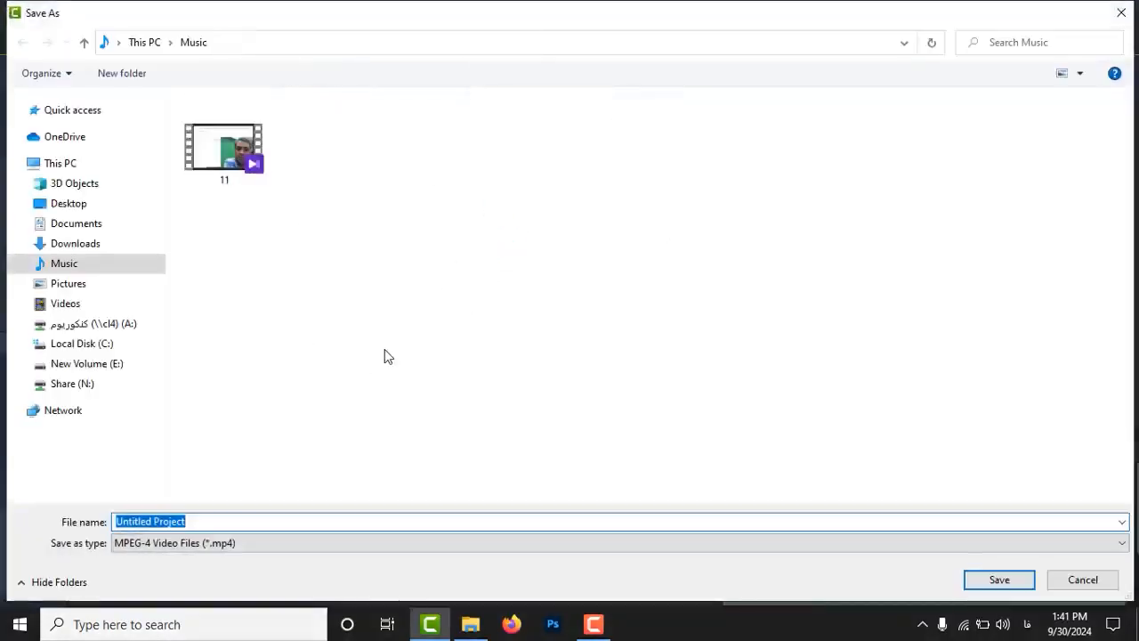
type("11")
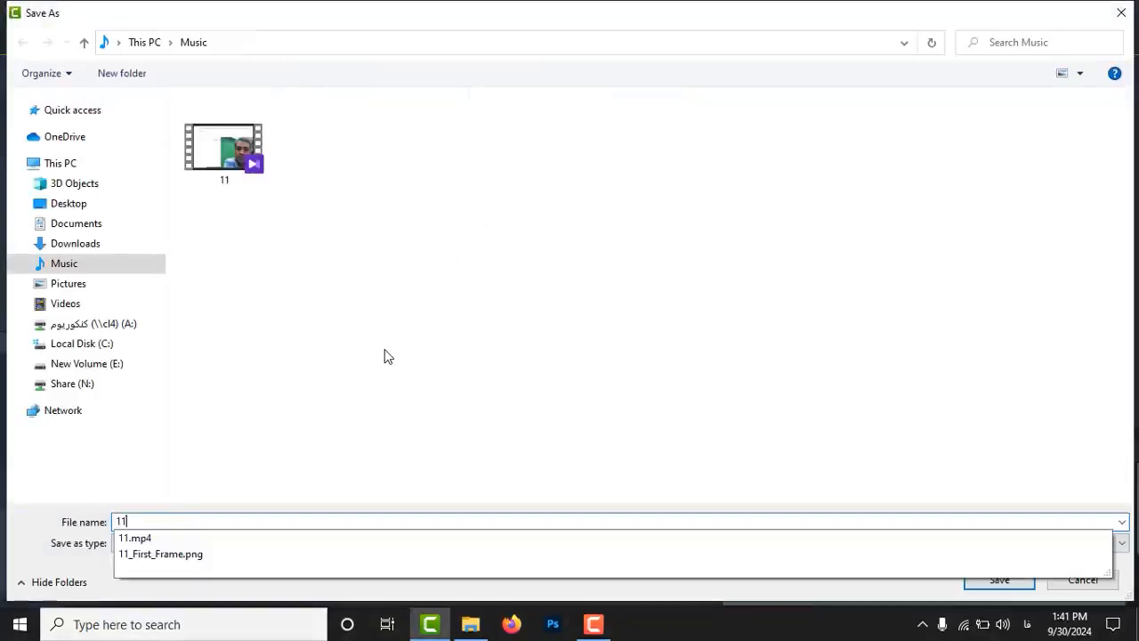
type("3")
key("Return")
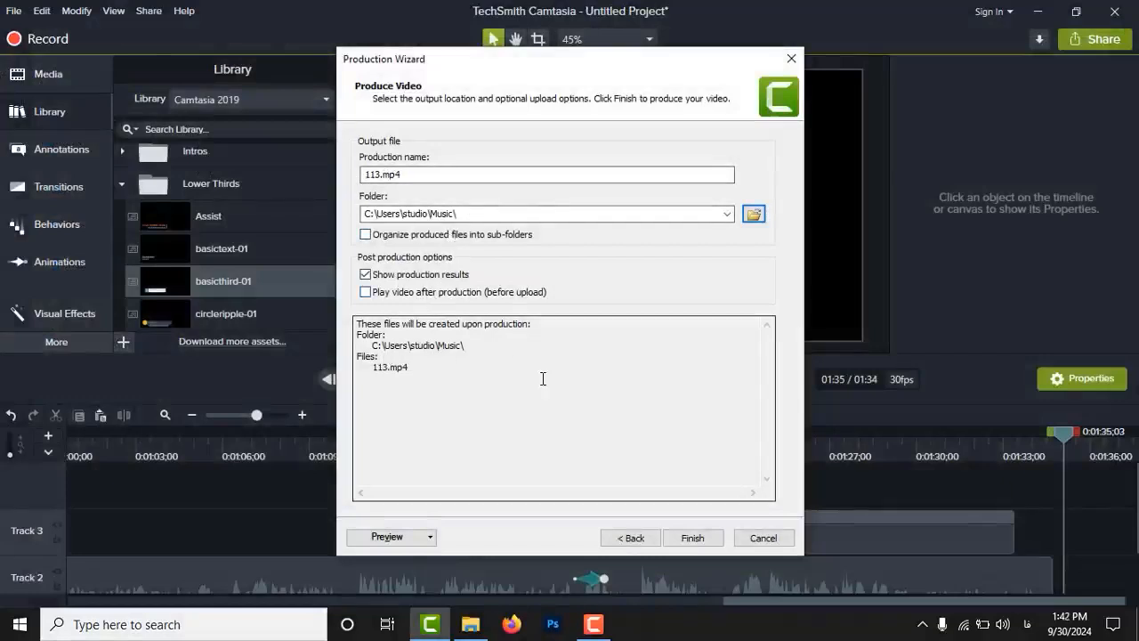
Try organizing produced files into sub-folders, turn that option back off, and start rendering the video.
left_click(366, 235)
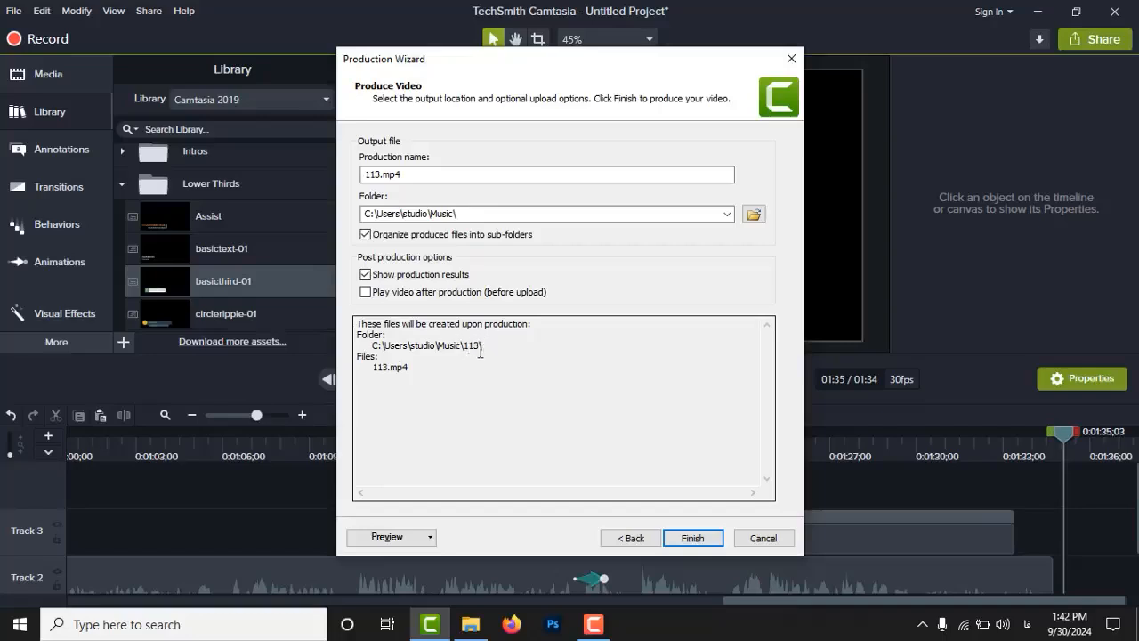
left_click(365, 235)
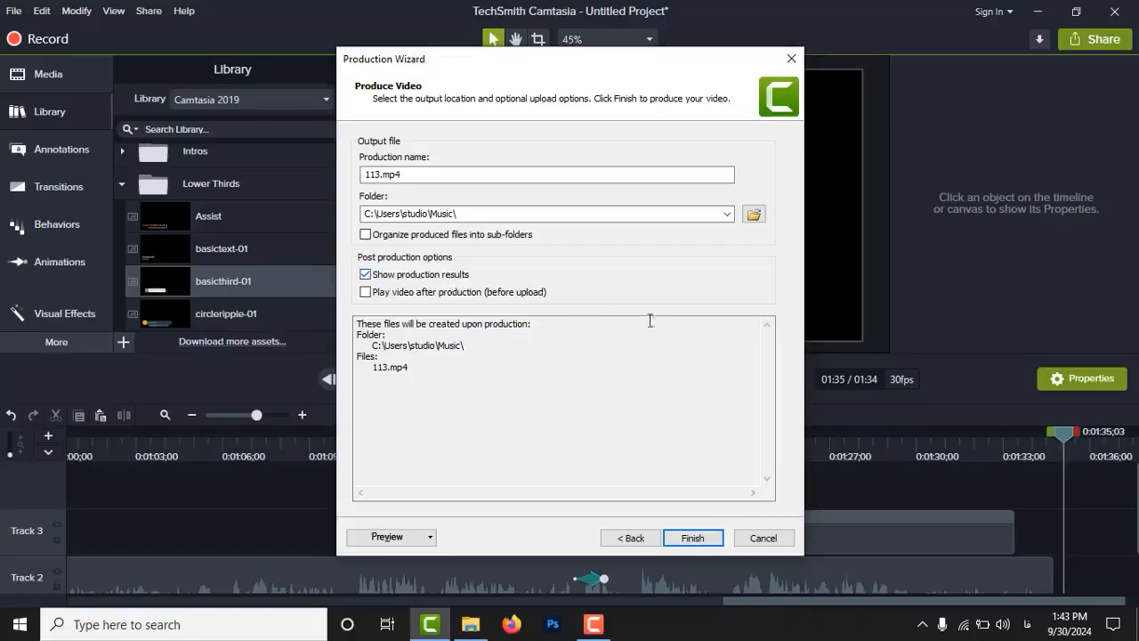
left_click(693, 537)
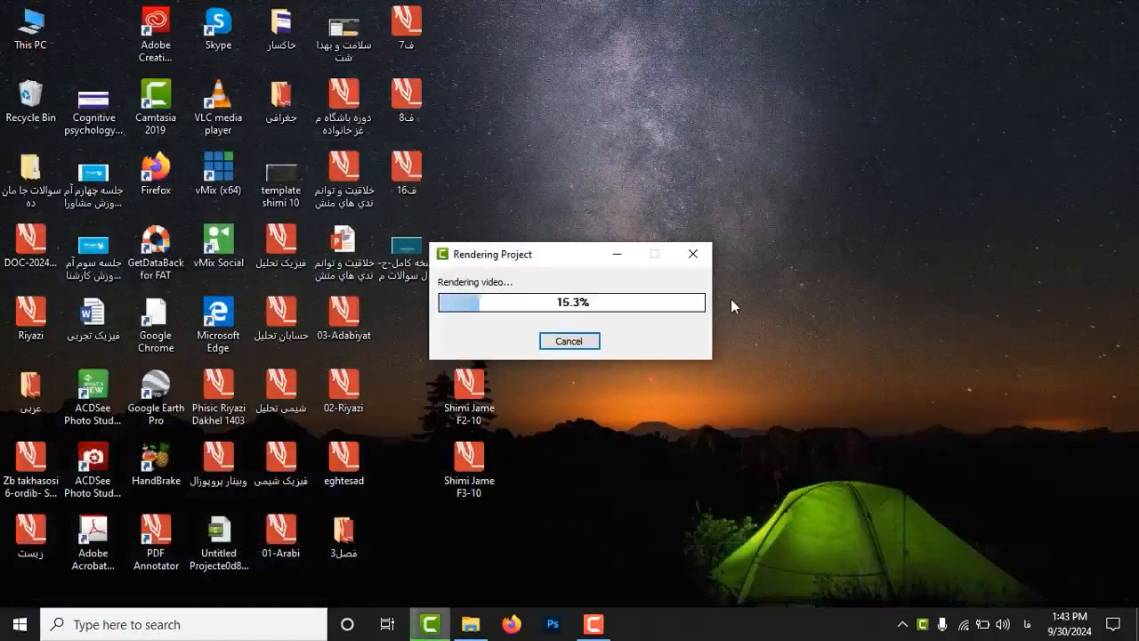